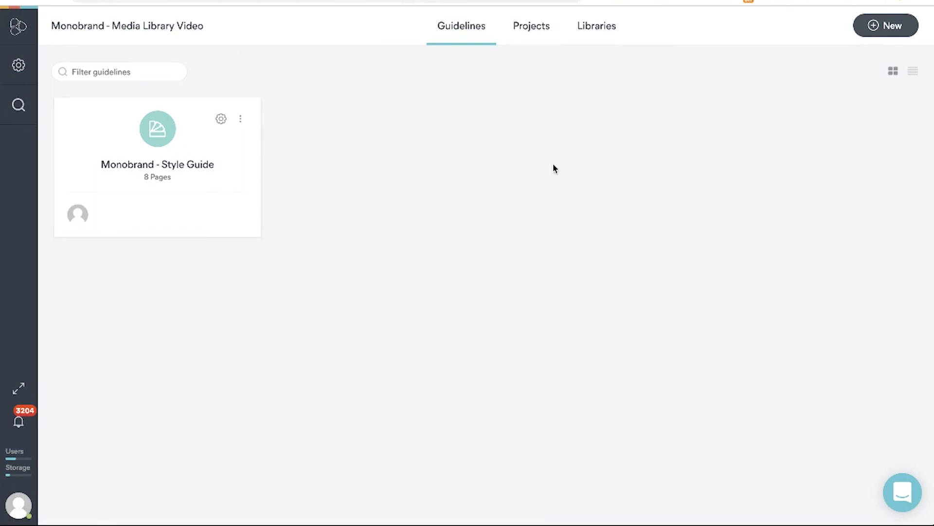
# Step: In the Monobrand style guide's edit mode, start adding a media library named Test Media Library to the header navigation
pyautogui.click(213, 175)
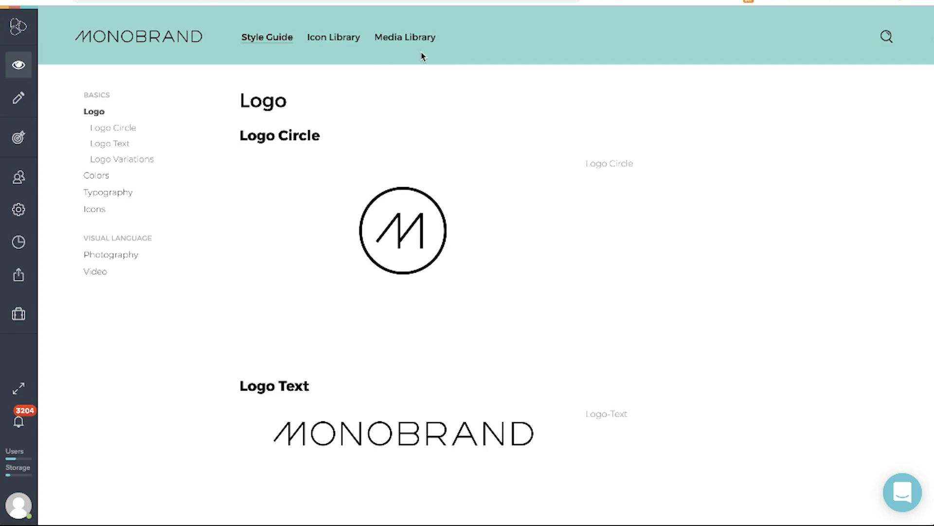
pyautogui.press('e')
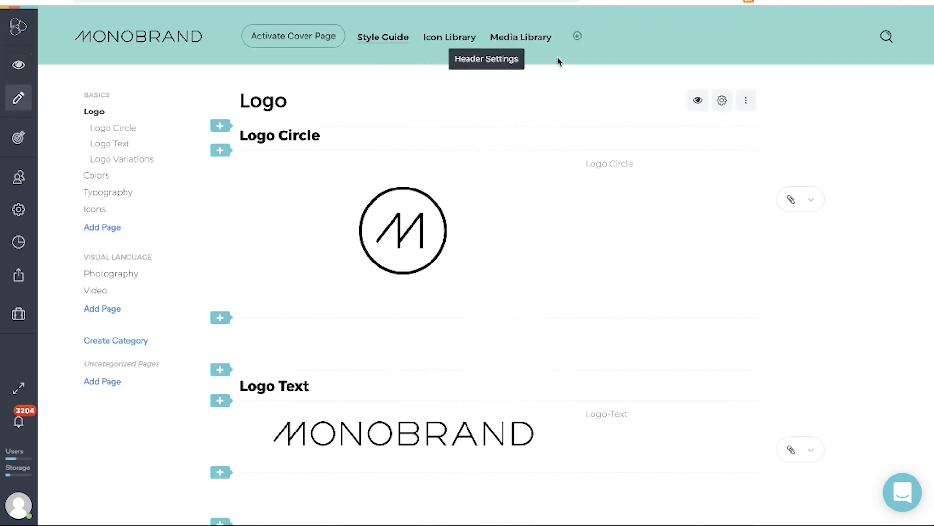
pyautogui.click(577, 38)
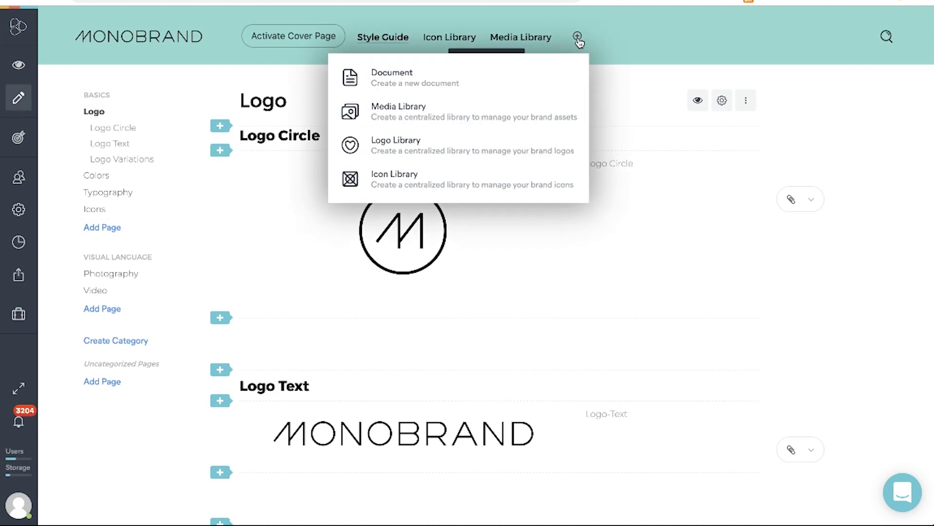
pyautogui.click(404, 111)
pyautogui.click(419, 249)
pyautogui.write('T')
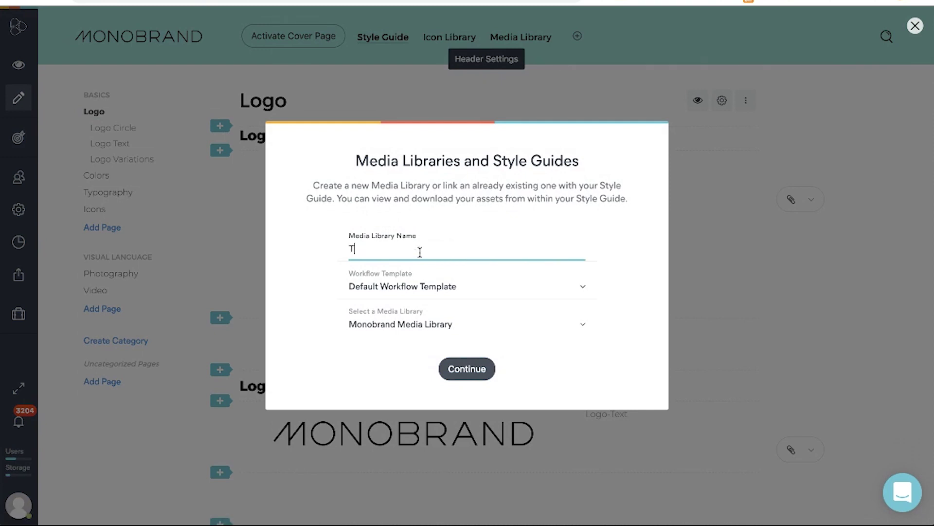
pyautogui.write('est Media Il')
pyautogui.write('Ibrar')
pyautogui.write('bvr')
pyautogui.write('ar')
pyautogui.write('y')
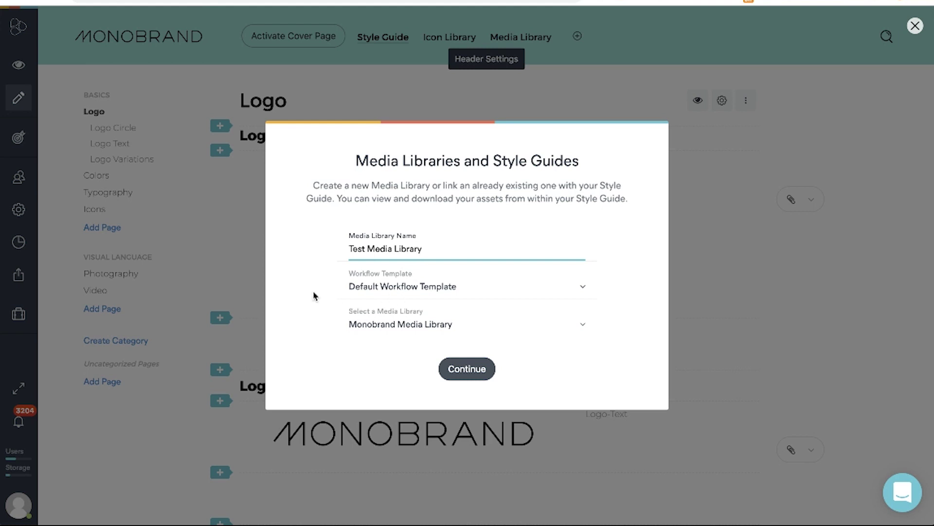
# Step: Set the media library selection to Create New and create the library with the Default Workflow Template
pyautogui.click(584, 327)
pyautogui.click(586, 330)
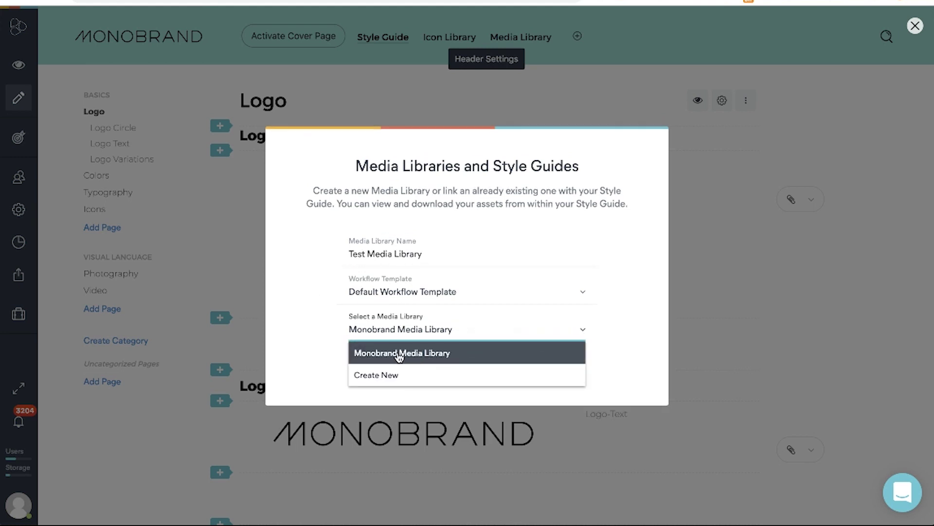
pyautogui.click(373, 380)
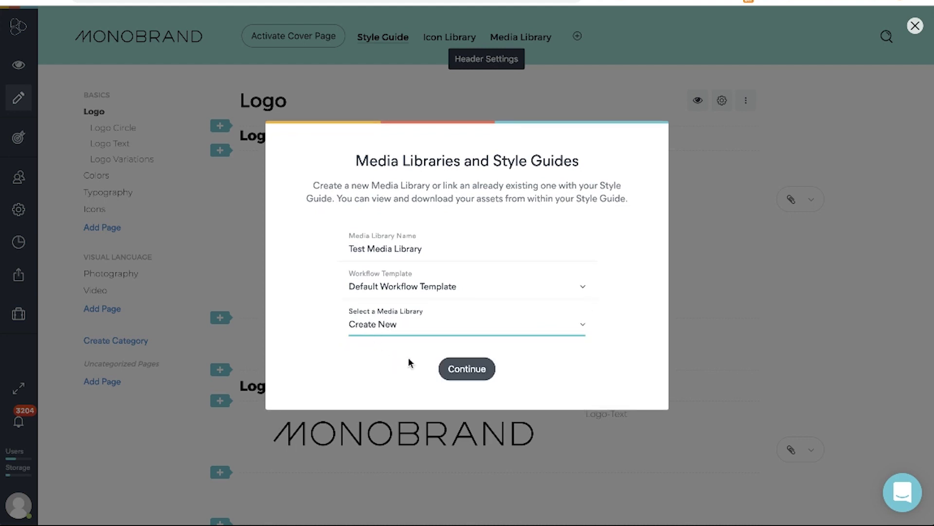
pyautogui.click(467, 370)
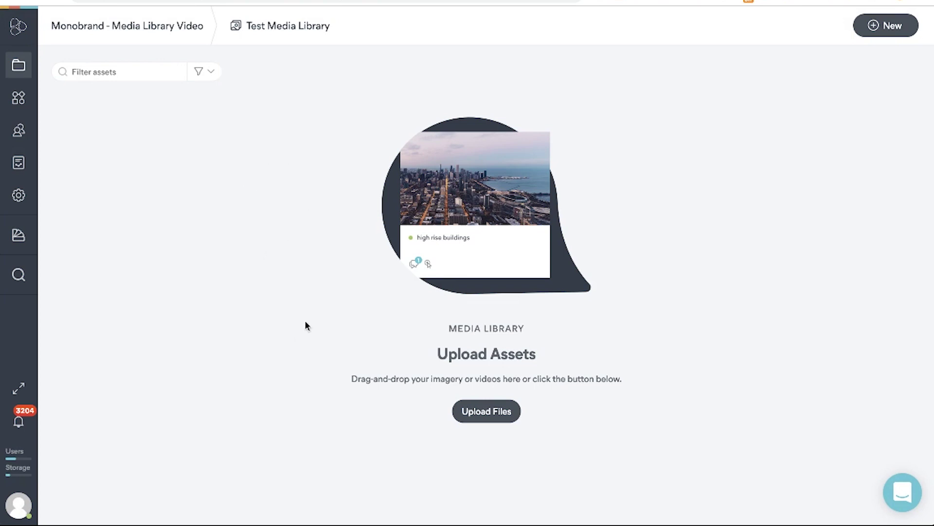
# Step: Return to the brand's libraries overview and open the Monobrand Media Library
pyautogui.click(159, 32)
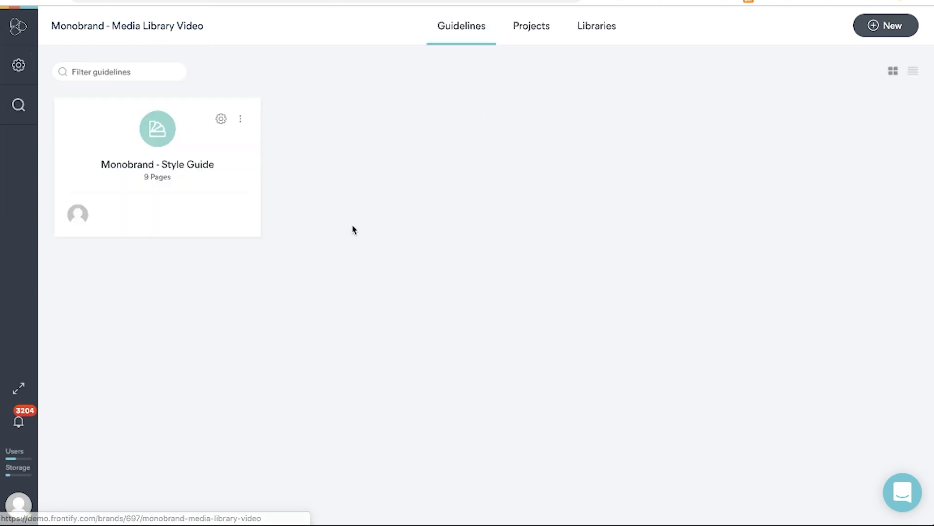
pyautogui.click(598, 35)
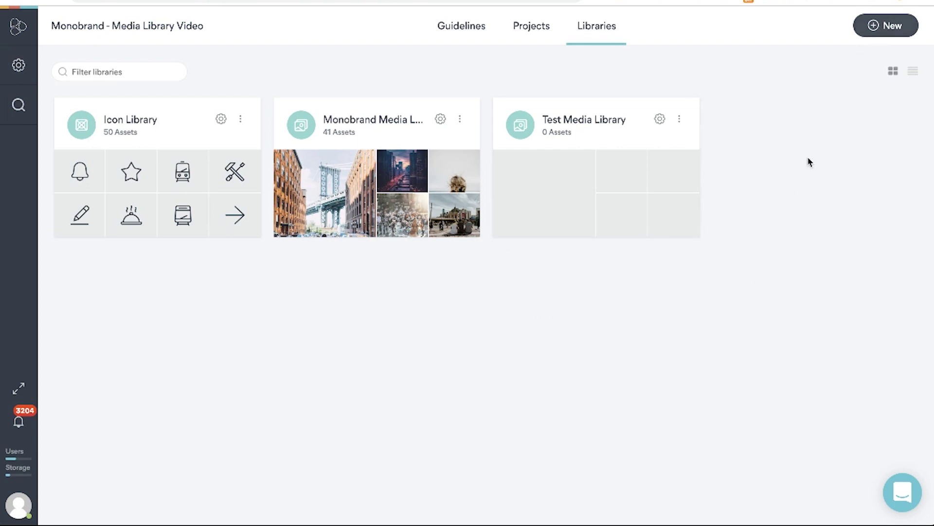
pyautogui.click(877, 31)
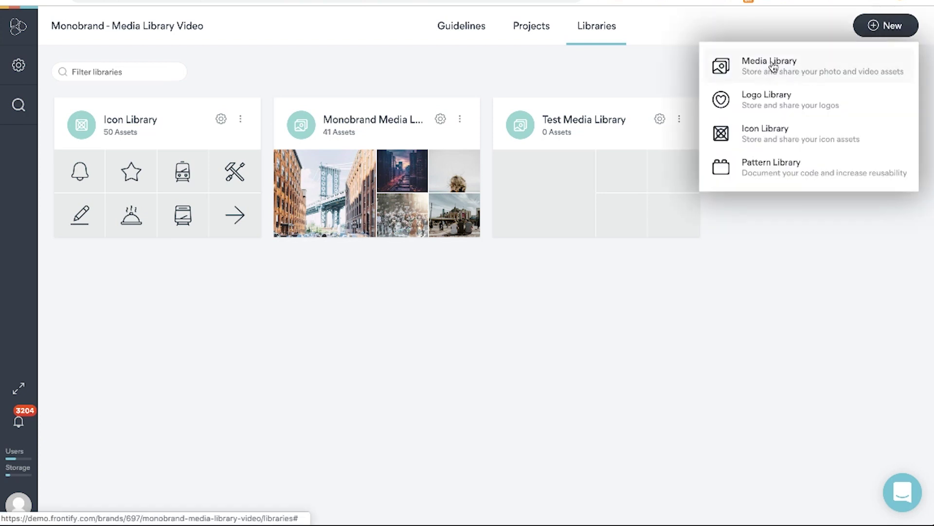
pyautogui.click(589, 363)
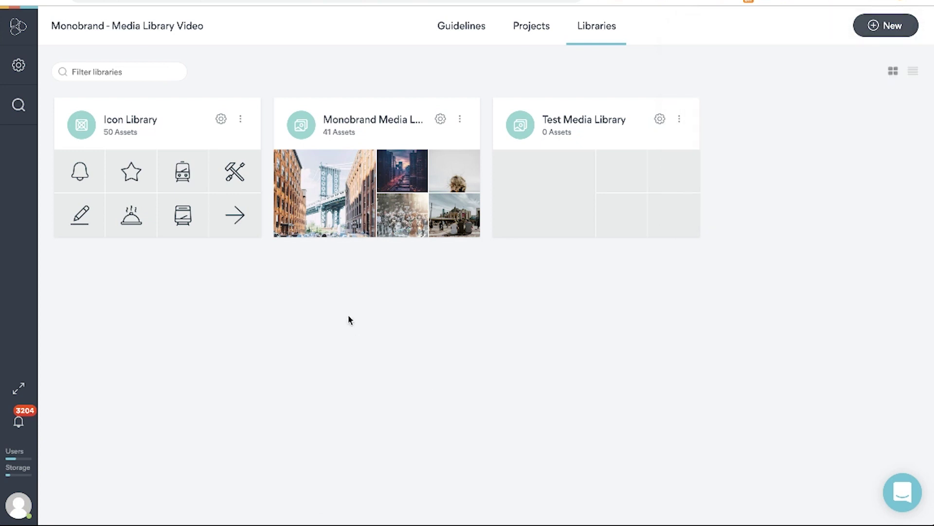
pyautogui.click(340, 210)
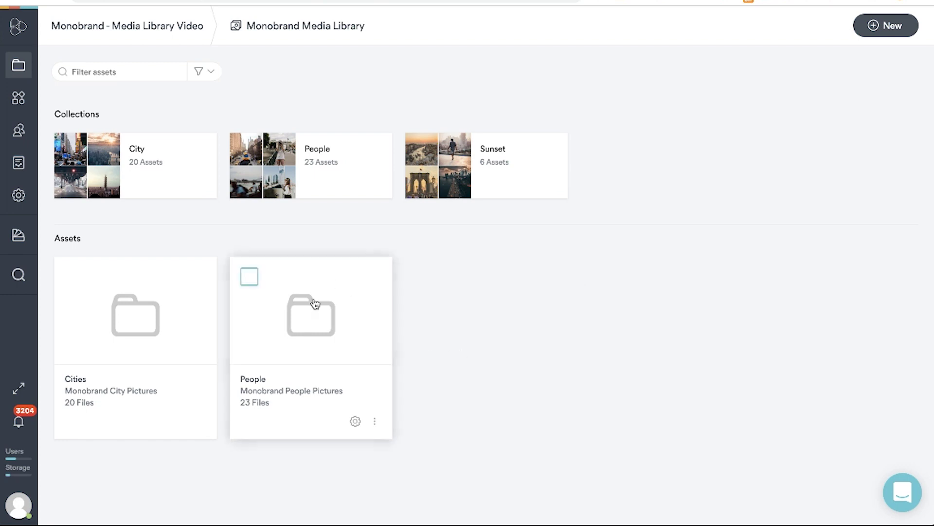
# Step: Look inside the People folder and view the filter options for the library's assets
pyautogui.click(310, 318)
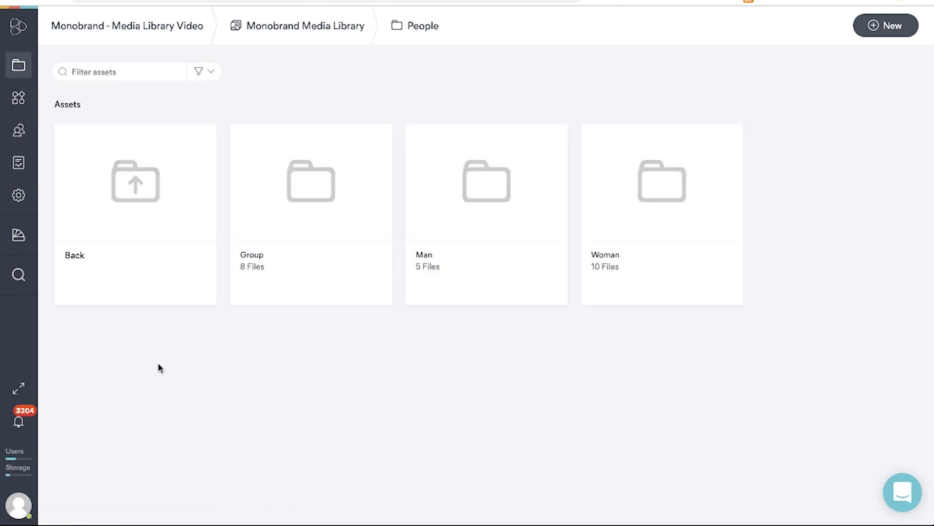
pyautogui.click(130, 193)
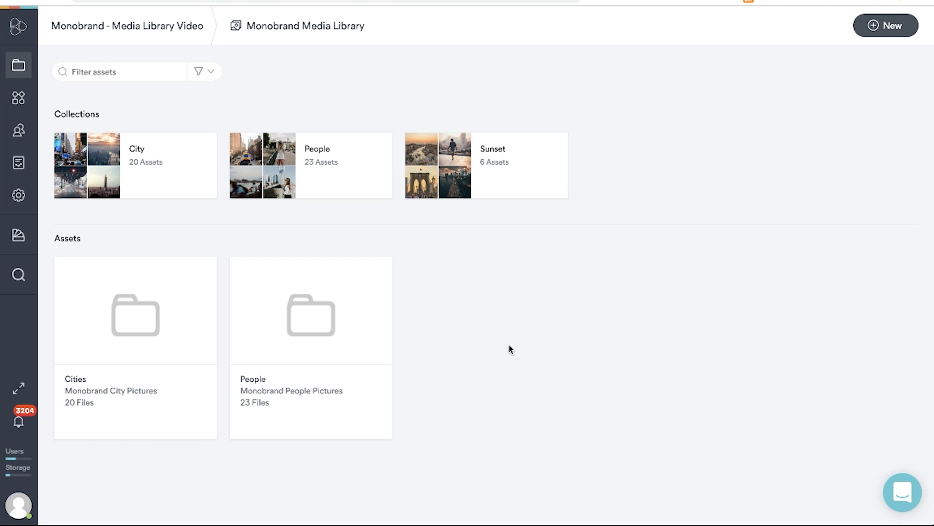
pyautogui.click(211, 74)
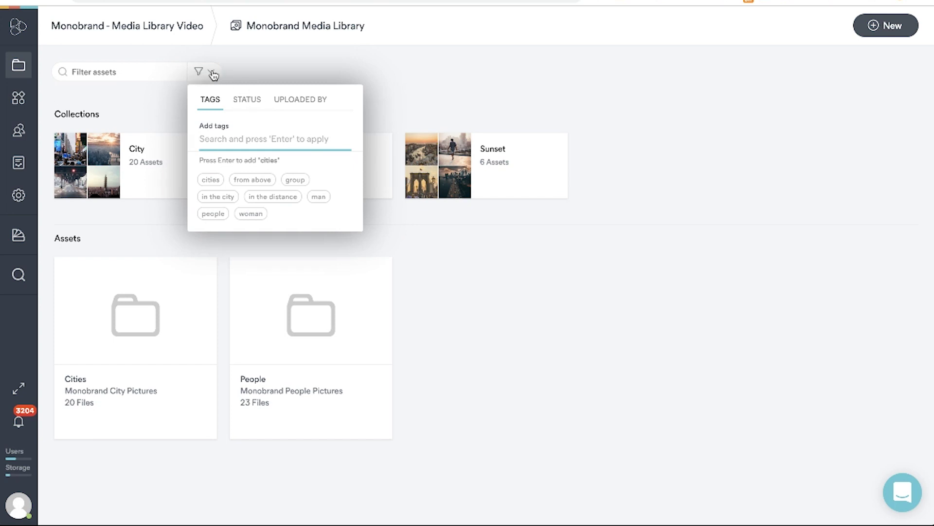
pyautogui.click(213, 74)
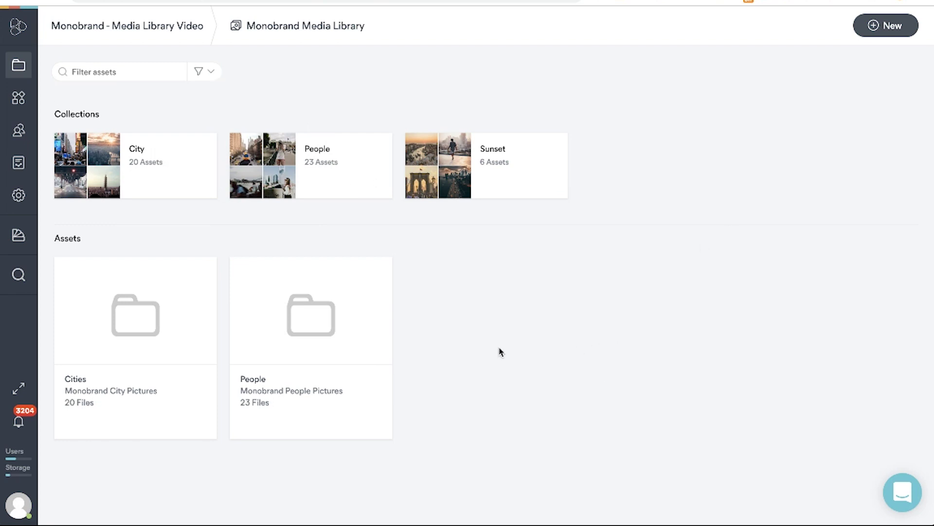
# Step: Create a folder named Nature with the description "Monobrand Nature Pictures" in the Monobrand Media Library
pyautogui.click(879, 30)
pyautogui.click(762, 101)
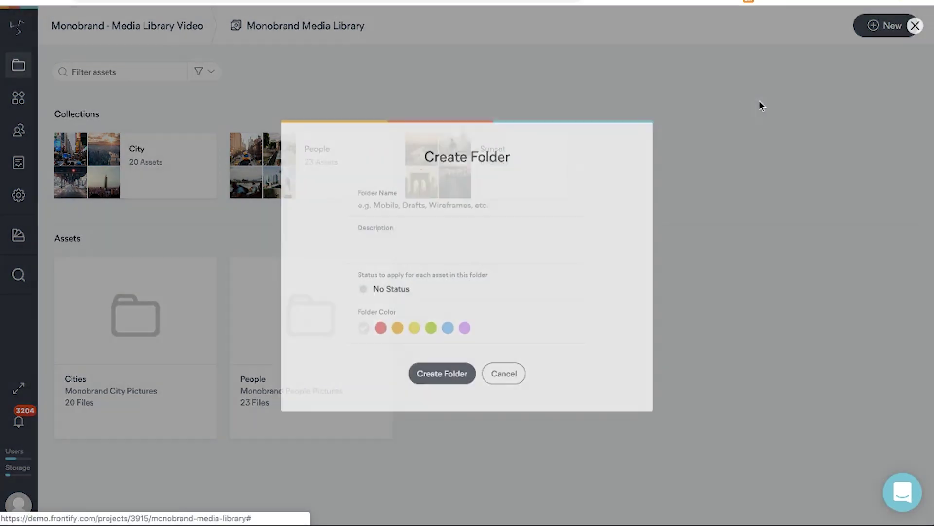
pyautogui.write('Nature')
pyautogui.click(398, 247)
pyautogui.write('Mobo')
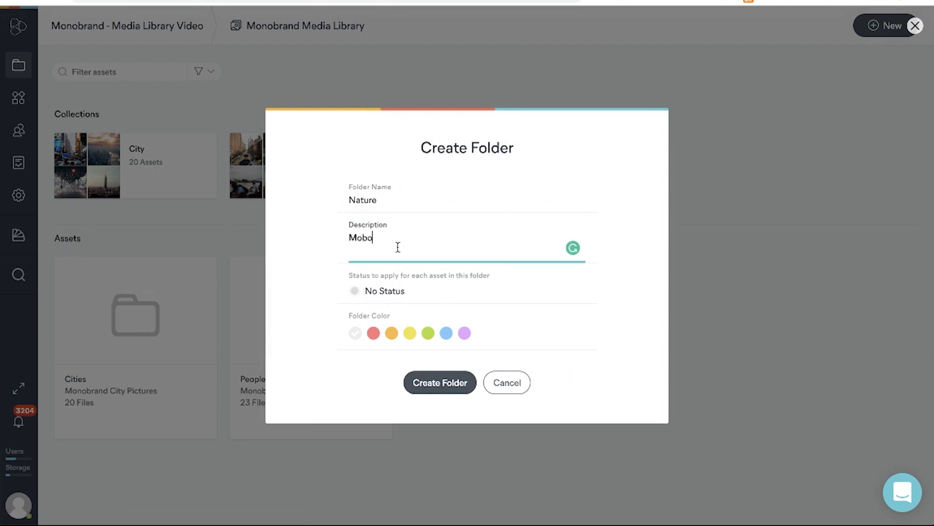
pyautogui.press('BackSpace')
pyautogui.press('BackSpace')
pyautogui.write('nobrand Nature Pictues')
pyautogui.press('BackSpace')
pyautogui.press('BackSpace')
pyautogui.write('re')
pyautogui.click(431, 383)
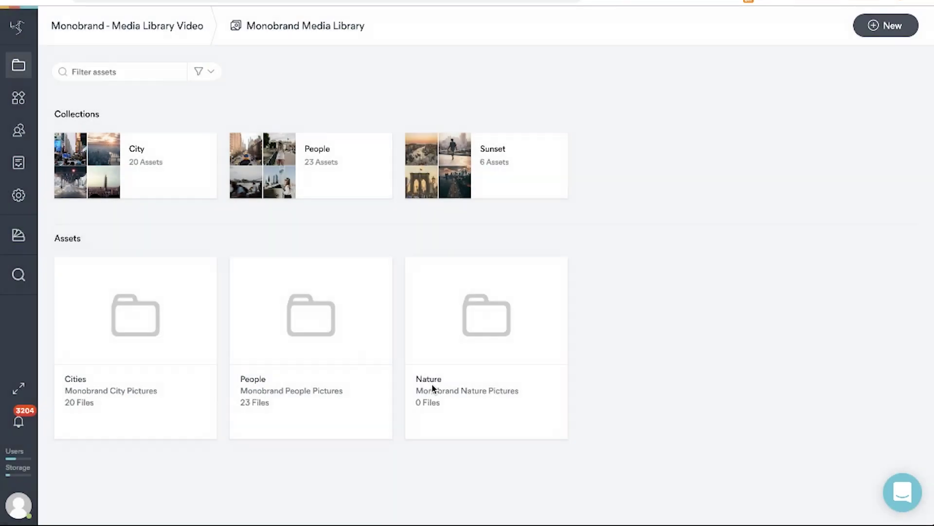
# Step: Create a subfolder named In the Green inside the Nature folder
pyautogui.click(490, 329)
pyautogui.click(871, 33)
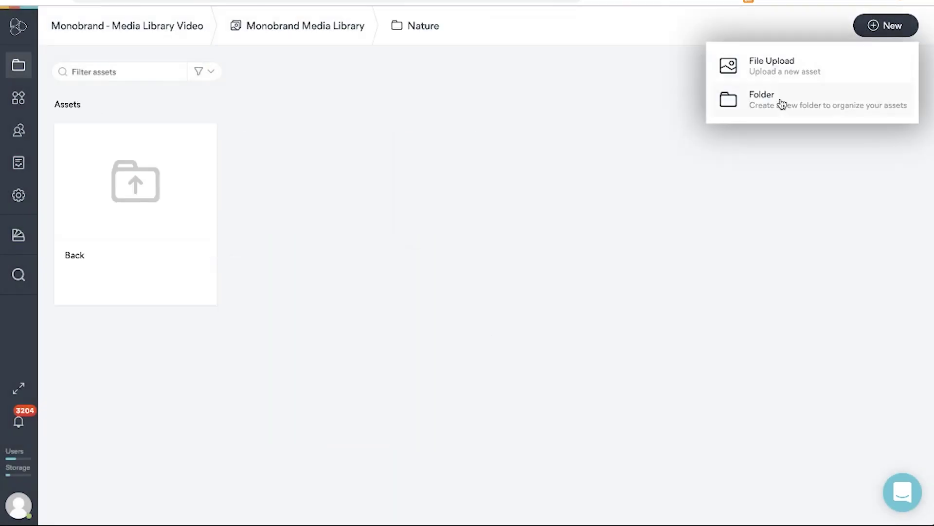
pyautogui.click(782, 103)
pyautogui.write('In the Green')
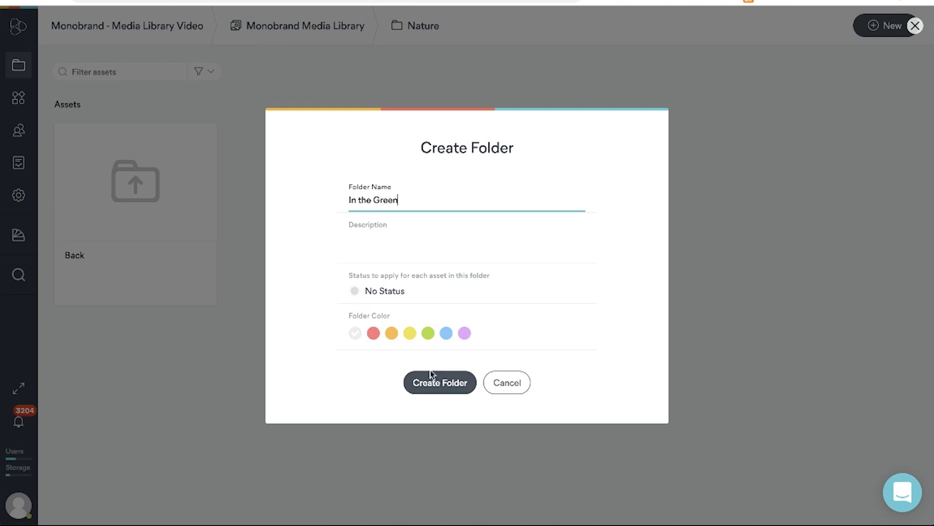
pyautogui.click(430, 382)
# Step: Create a second subfolder named By the Sea inside the Nature folder
pyautogui.click(876, 29)
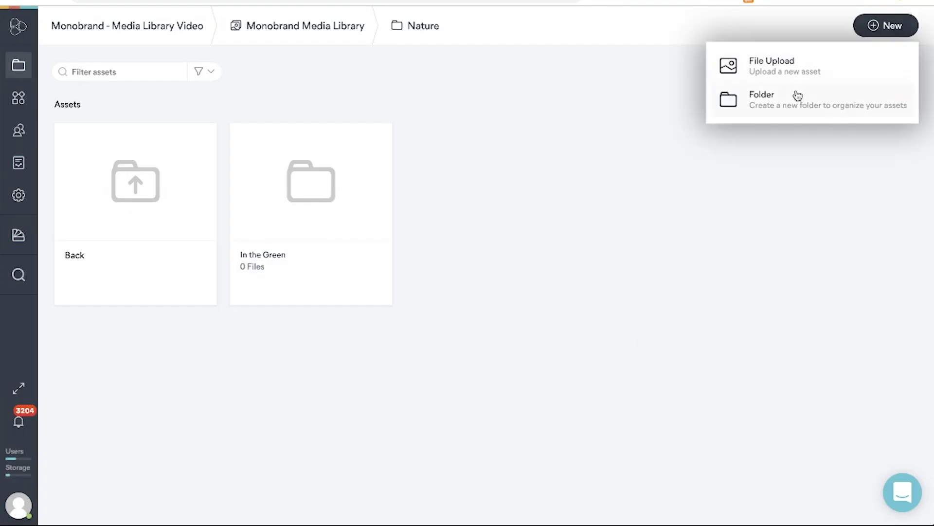
pyautogui.click(802, 93)
pyautogui.write('By the Sea')
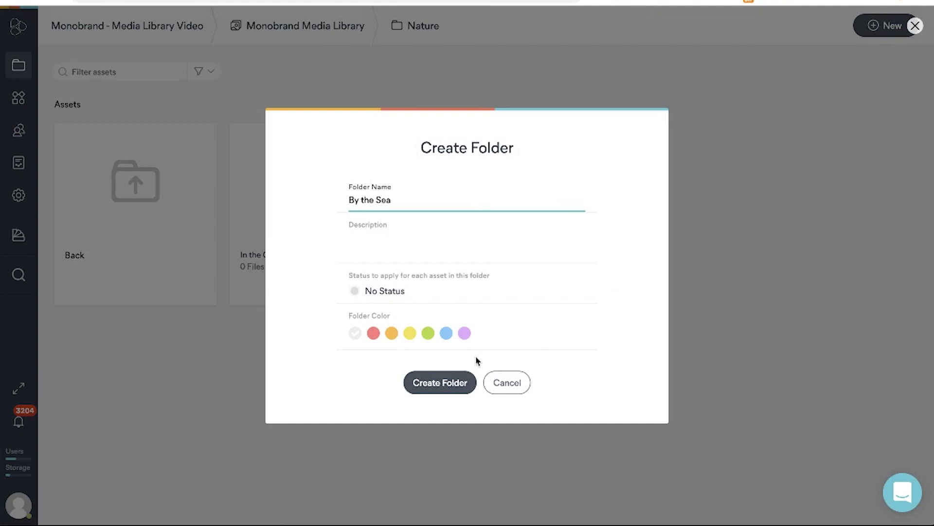
pyautogui.click(431, 386)
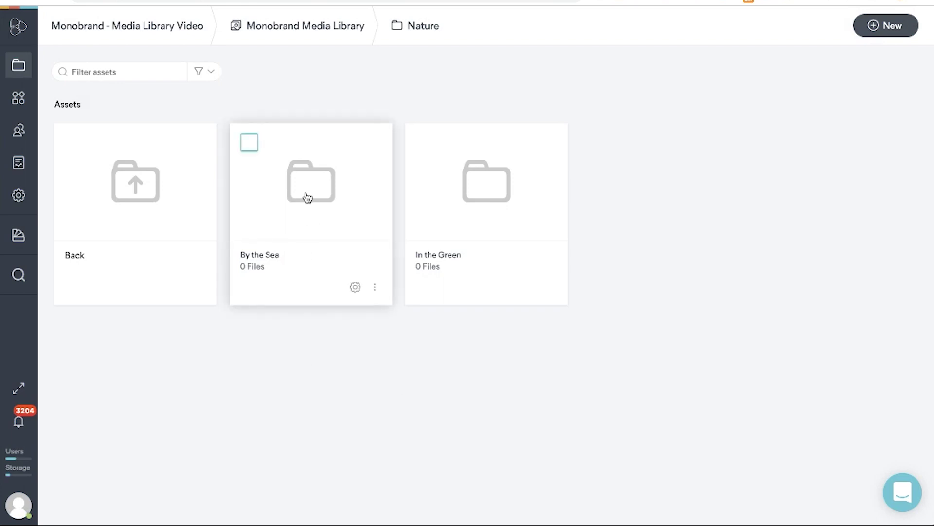
# Step: Upload all four JPG images from the local By the Sea folder into the By the Sea subfolder
pyautogui.click(307, 196)
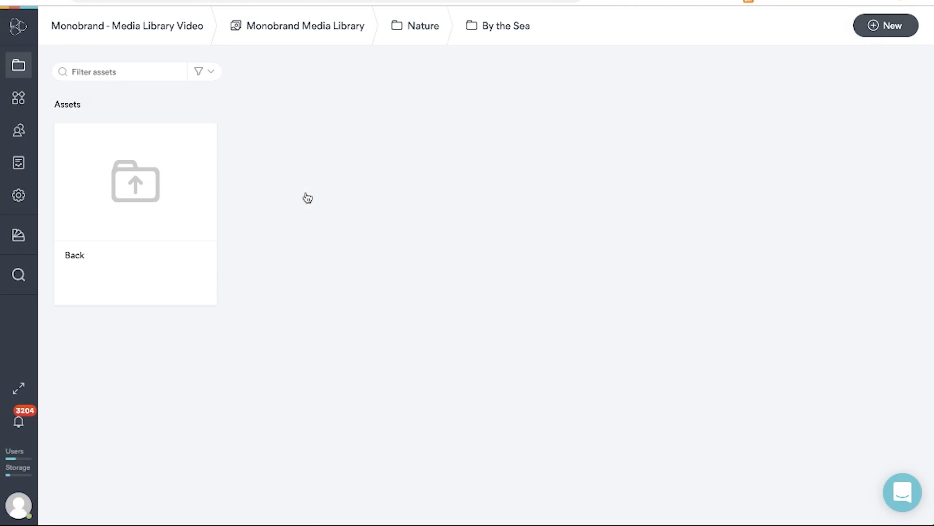
pyautogui.click(868, 26)
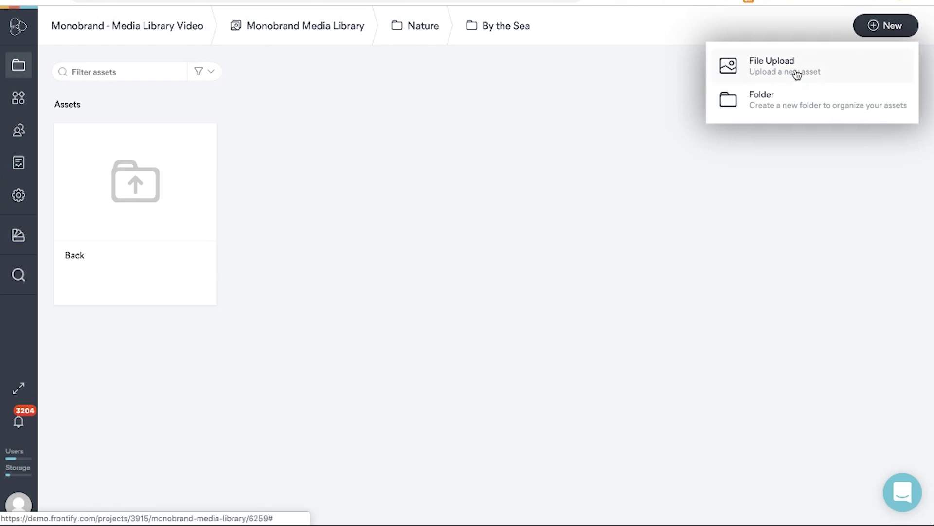
pyautogui.click(798, 73)
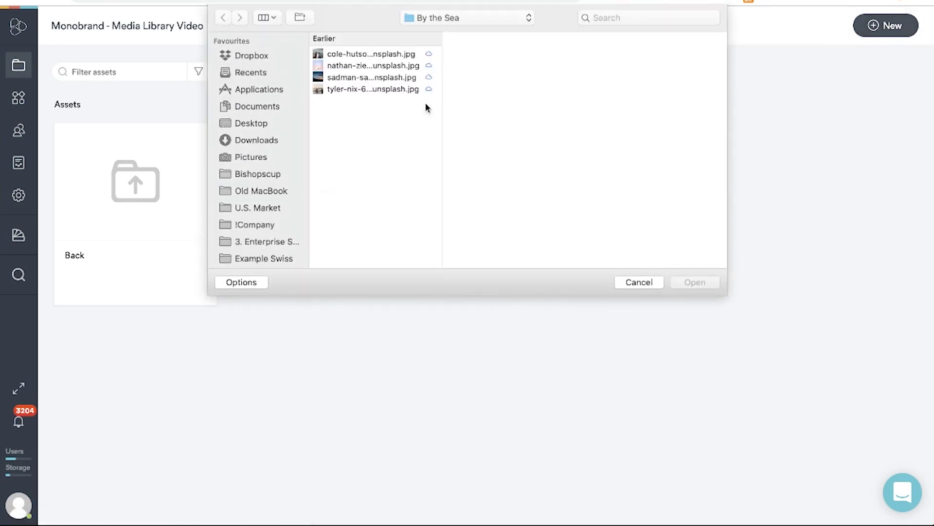
pyautogui.moveTo(372, 102); pyautogui.dragTo(368, 55)
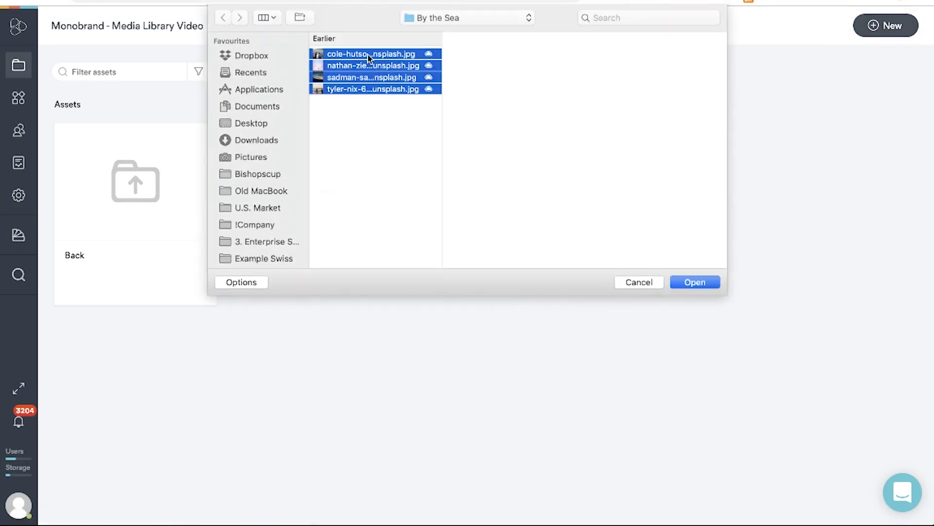
pyautogui.click(694, 281)
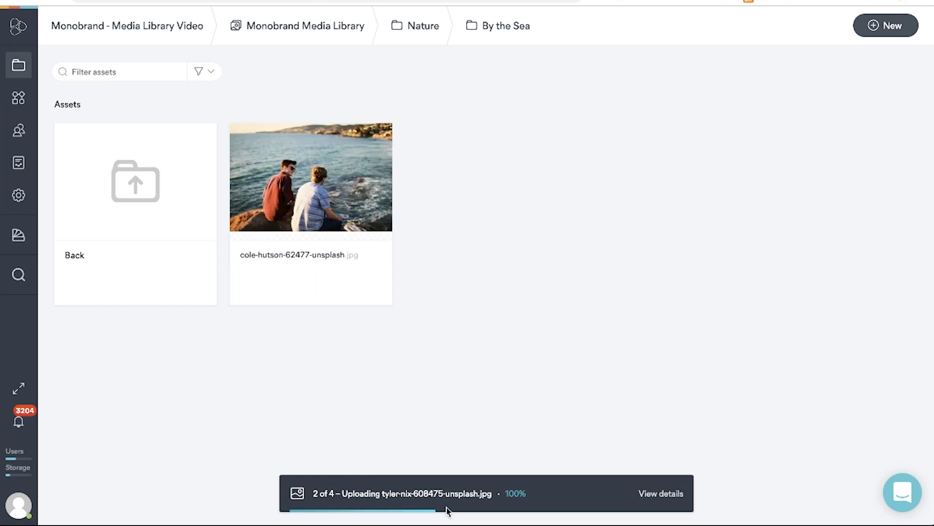
# Step: Upload the three JPG images from Finder's In the Green folder into the In the Green subfolder, and return to the Monobrand Media Library
pyautogui.click(126, 198)
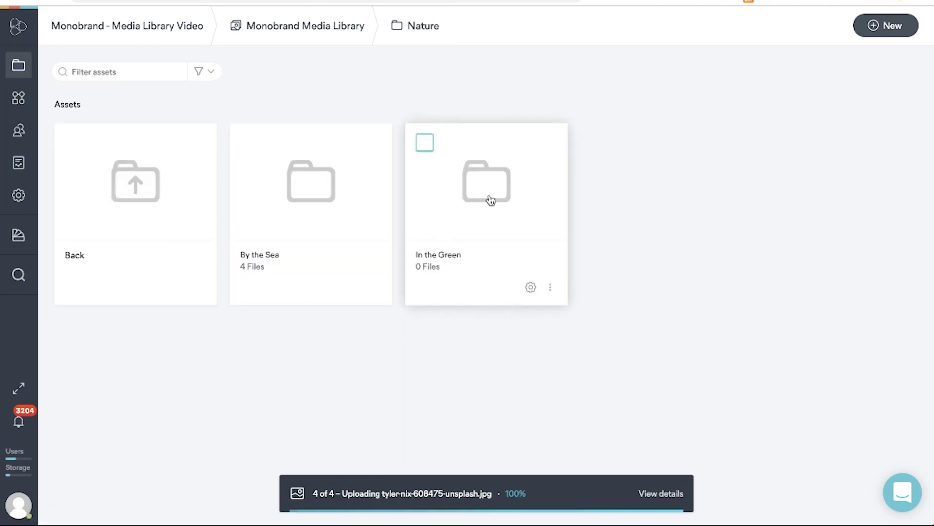
pyautogui.click(500, 192)
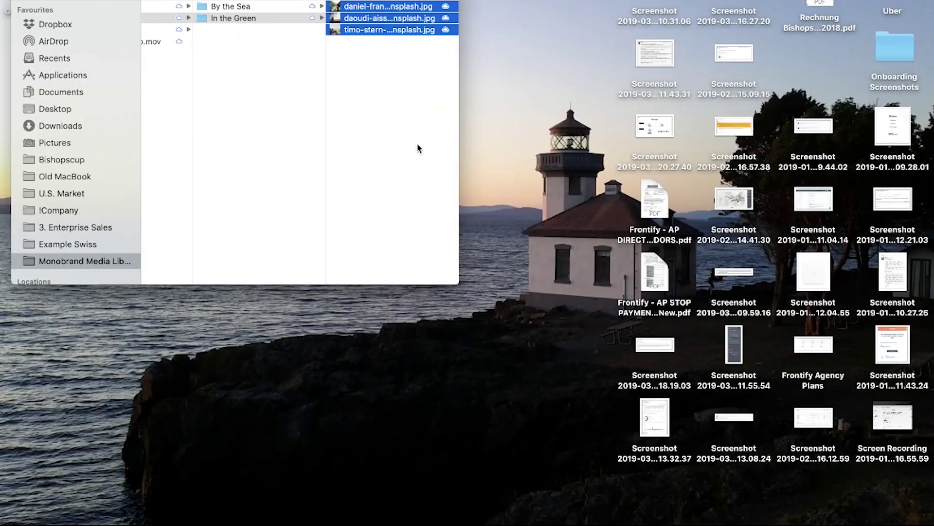
pyautogui.moveTo(376, 21); pyautogui.dragTo(528, 214)
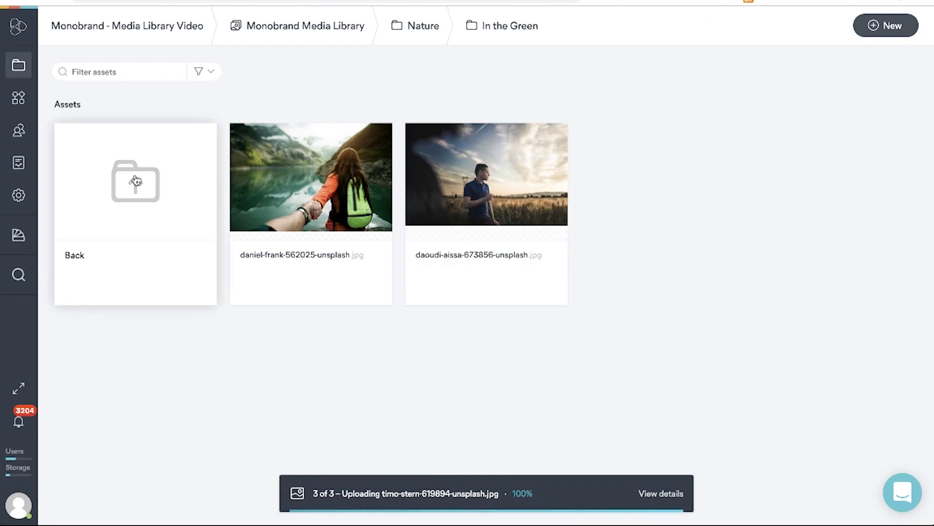
pyautogui.hotkey('alt', 'Left')
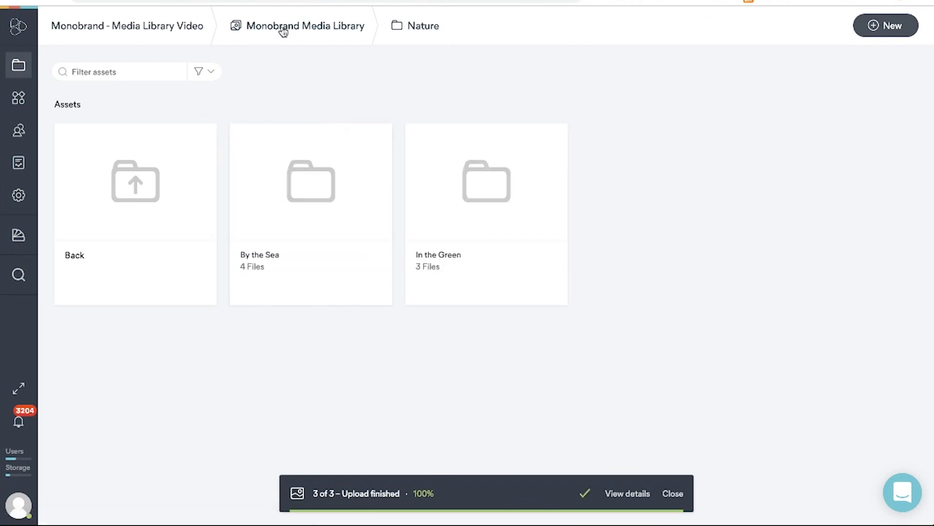
pyautogui.click(144, 180)
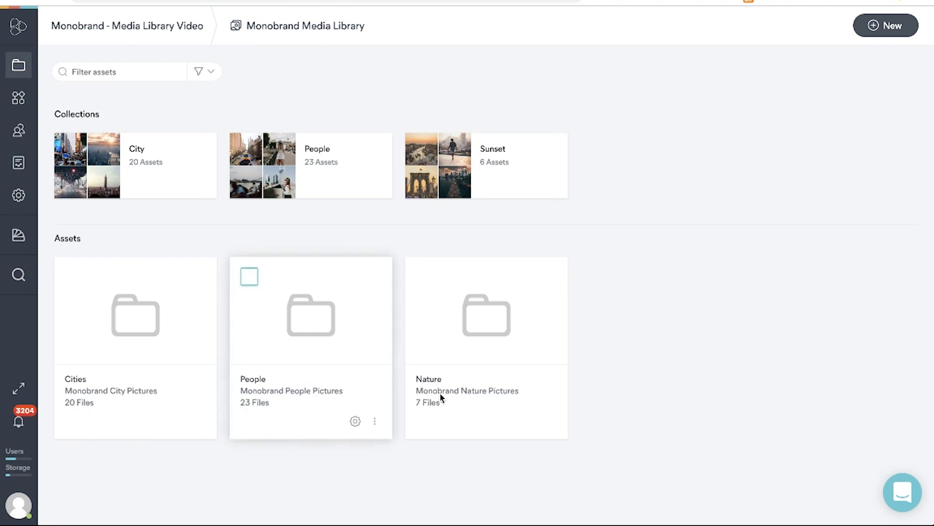
# Step: Create the tag "nature" and assign it to the Nature folder
pyautogui.moveTo(428, 294)
pyautogui.click(424, 277)
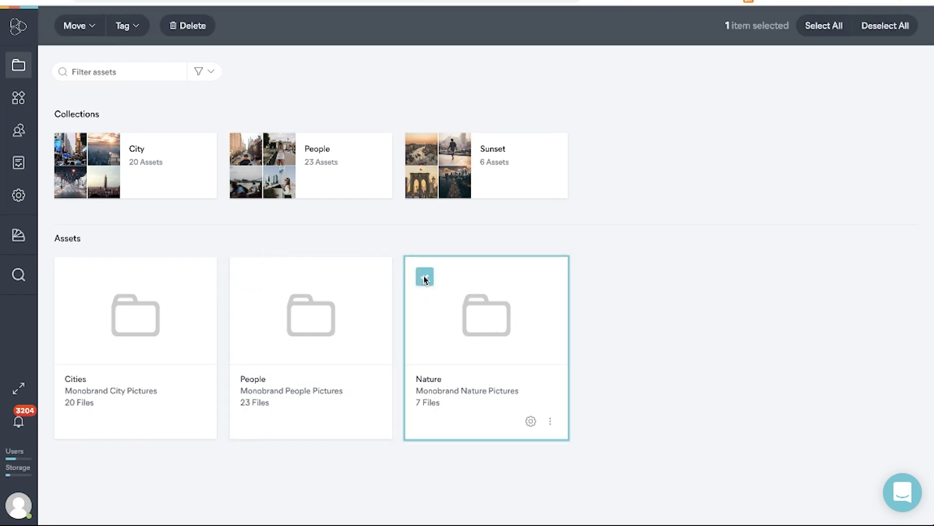
pyautogui.click(130, 30)
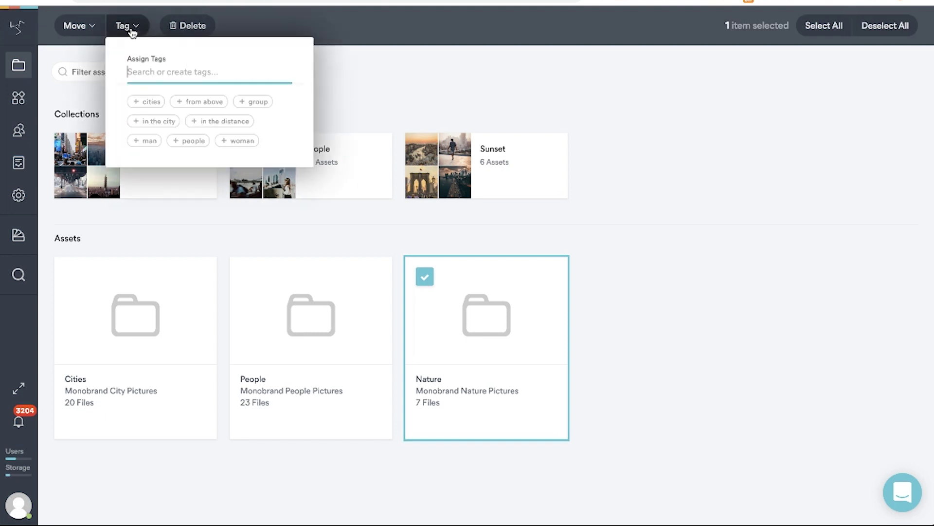
pyautogui.write('nature')
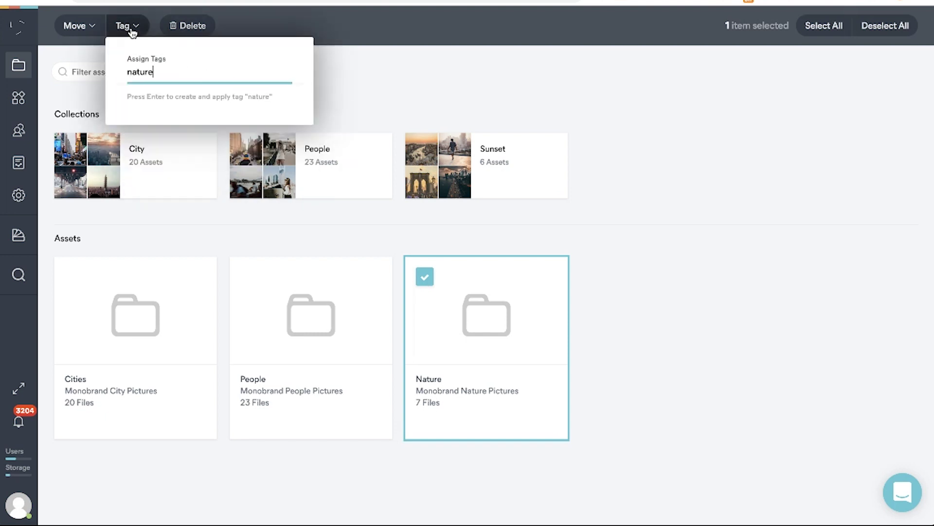
pyautogui.press('Return')
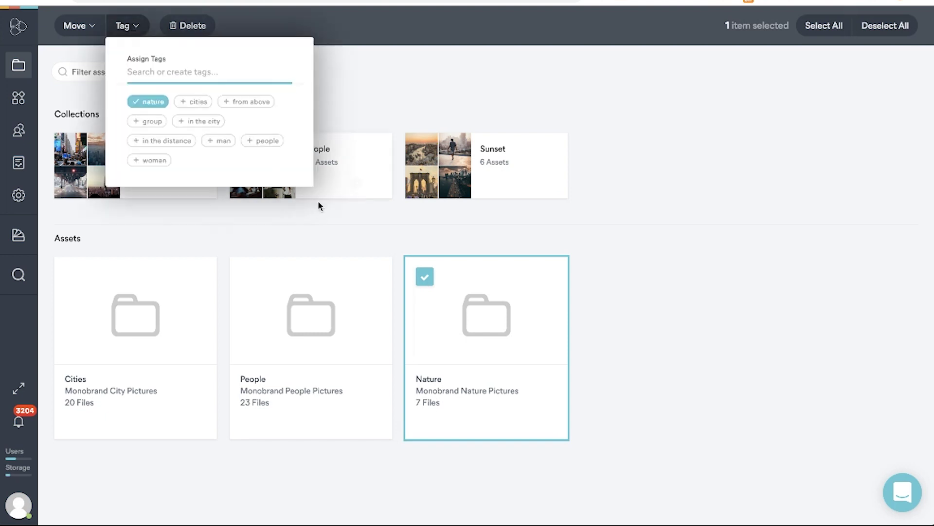
pyautogui.click(621, 358)
# Step: Inside the Nature folder, create the tag "by the sea" and assign it to the By the Sea subfolder
pyautogui.click(503, 328)
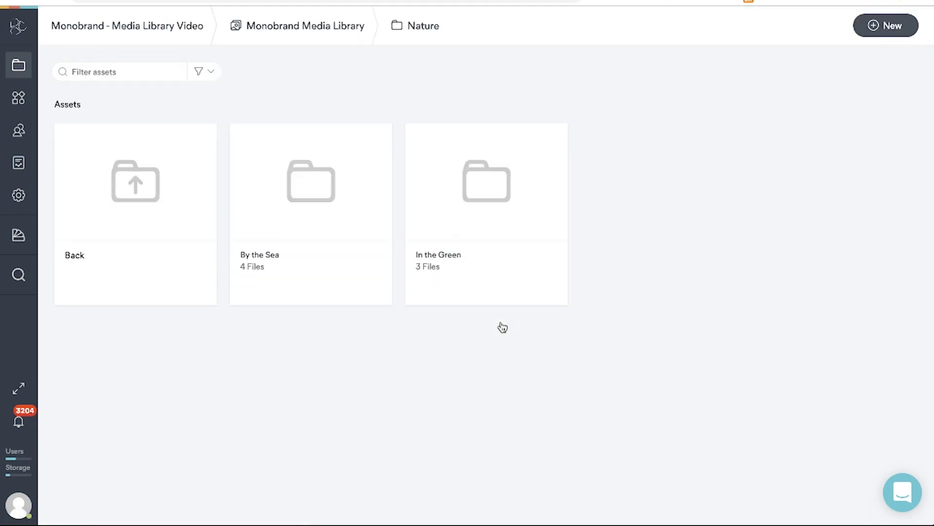
pyautogui.click(249, 143)
pyautogui.click(126, 30)
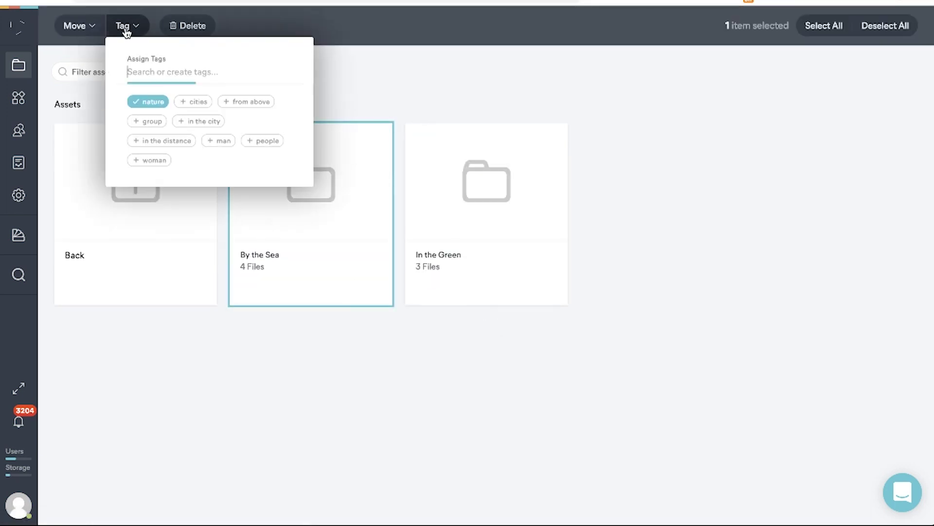
pyautogui.write('by the se')
pyautogui.write('a')
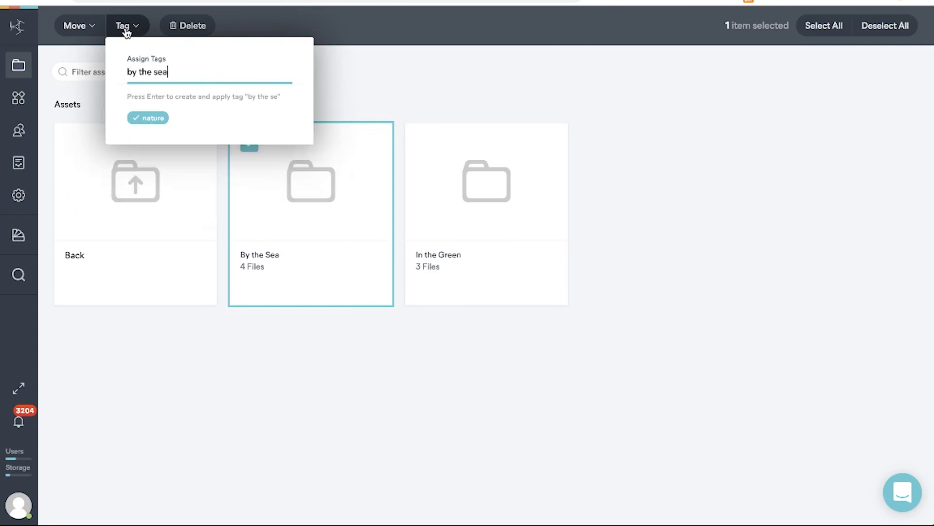
pyautogui.press('Return')
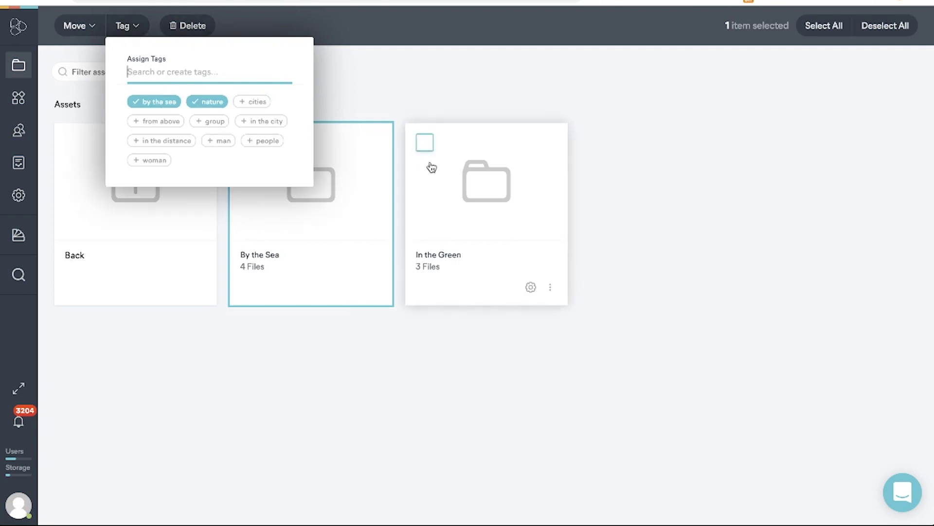
# Step: Create the tag "in the green" and assign it to the In the Green subfolder only
pyautogui.click(425, 143)
pyautogui.click(249, 143)
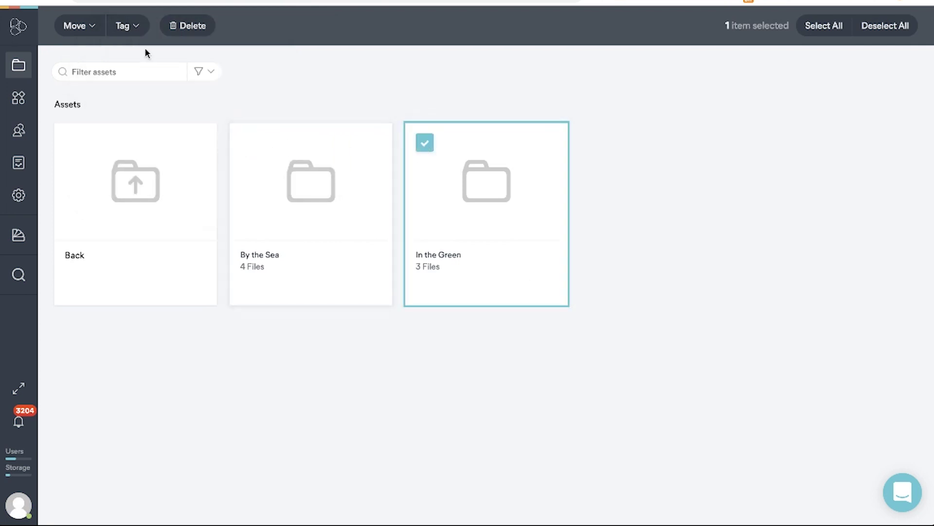
pyautogui.click(129, 28)
pyautogui.write('in the green')
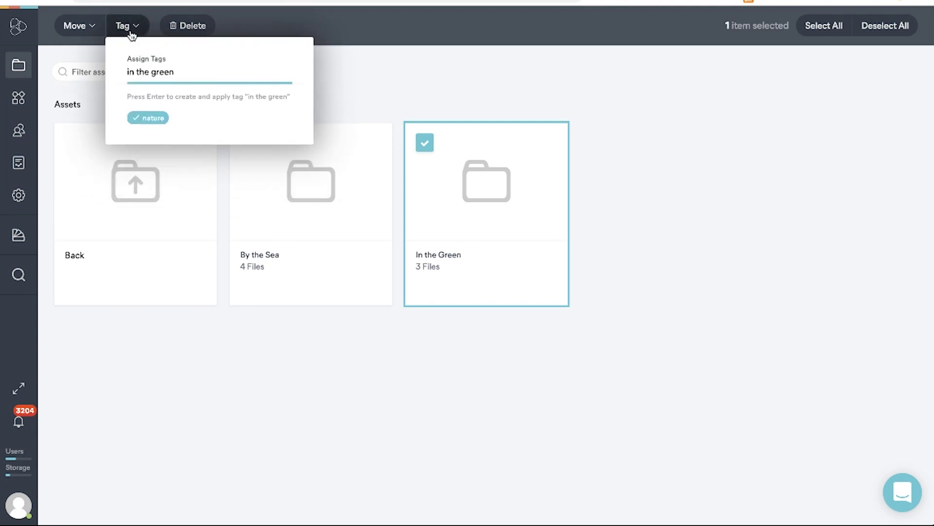
pyautogui.press('Return')
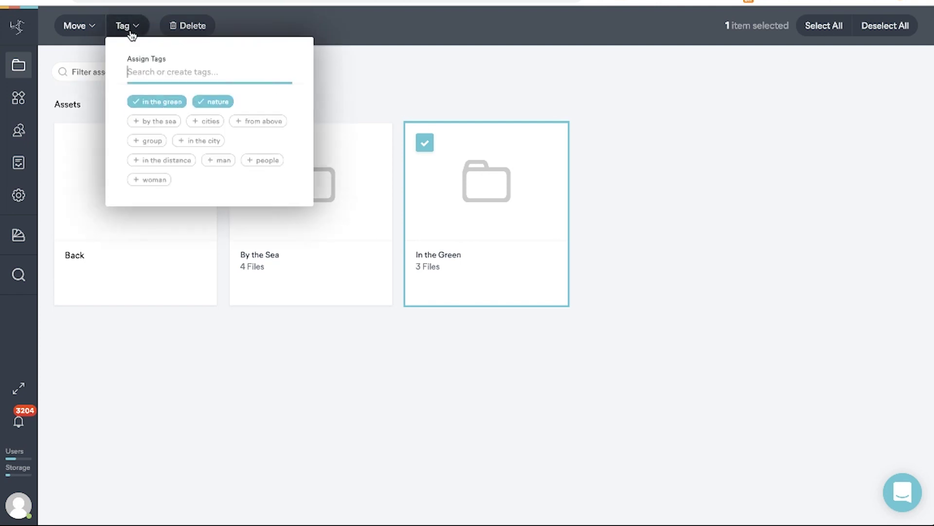
pyautogui.click(292, 392)
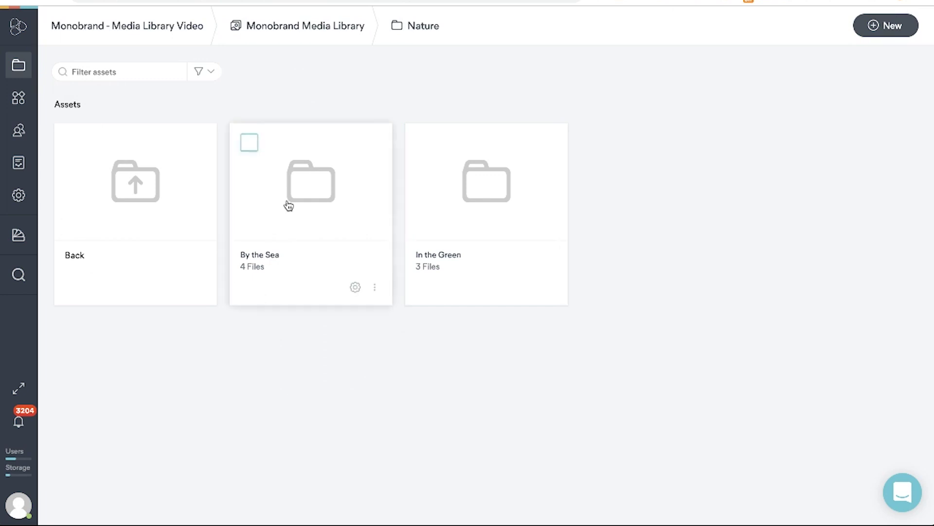
# Step: Check the tags in the file information of the first By the Sea image, and return to the Monobrand Media Library
pyautogui.click(298, 196)
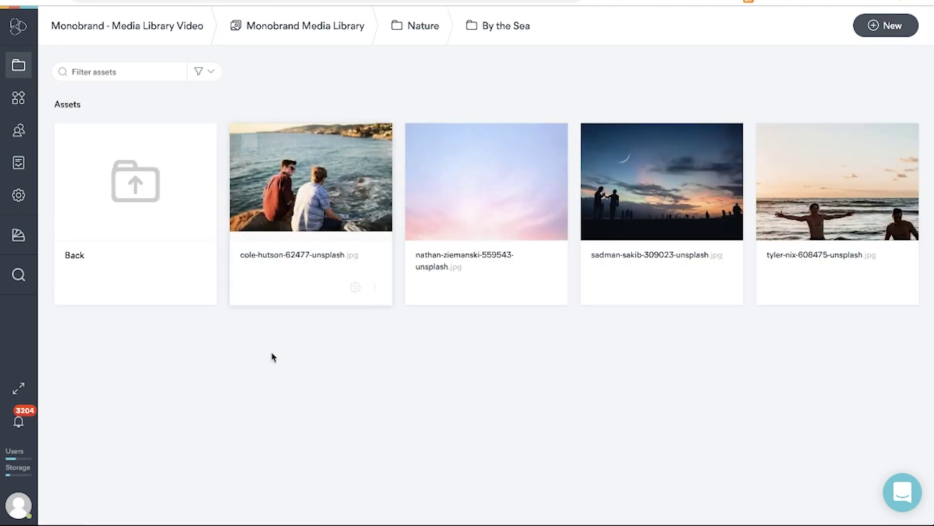
pyautogui.click(313, 203)
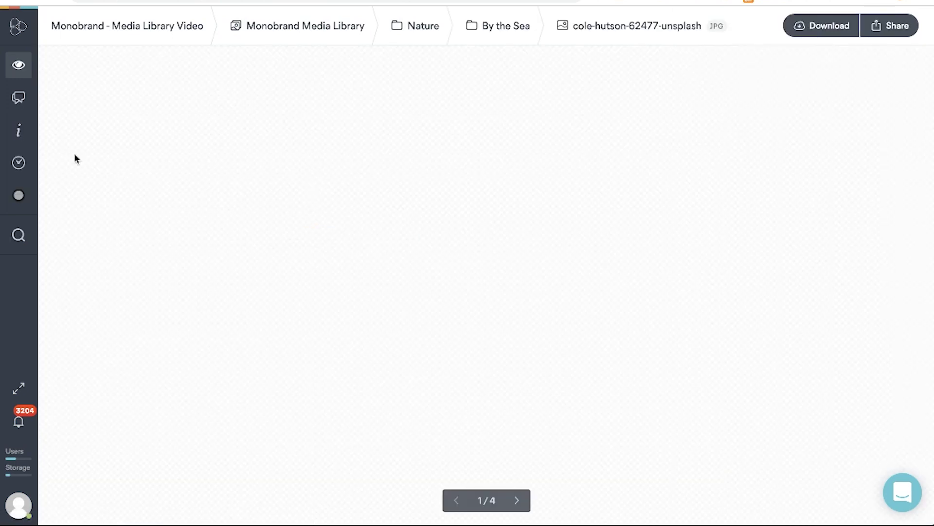
pyautogui.scroll(-1, 769, 365)
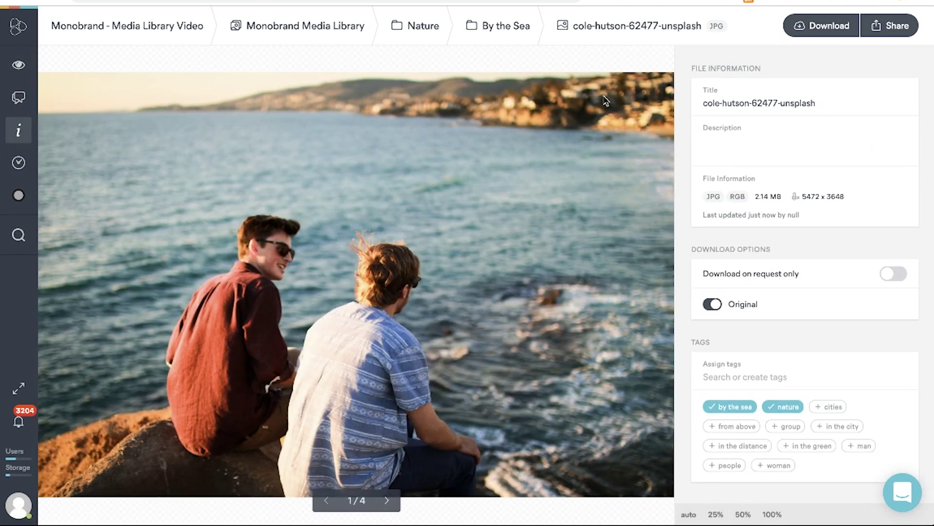
pyautogui.click(238, 30)
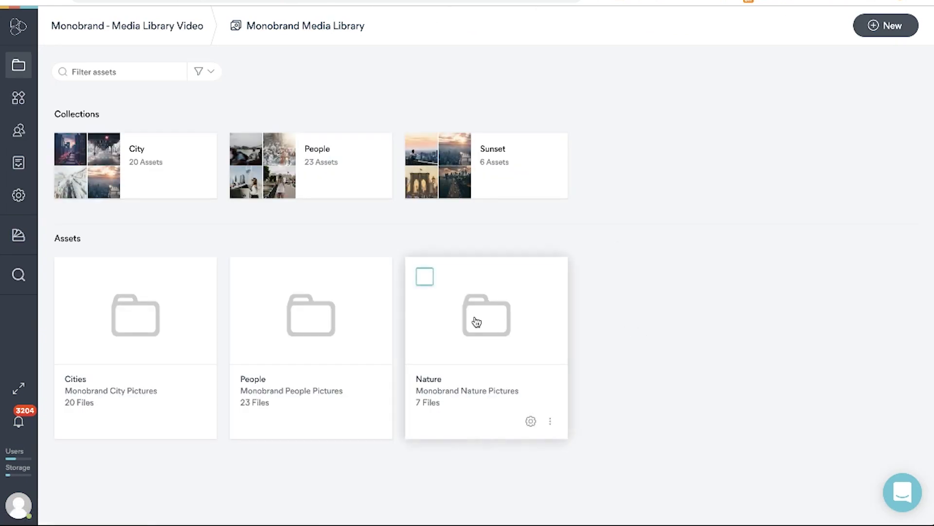
# Step: Create a collection named Nature from all four images in the By the Sea subfolder
pyautogui.click(477, 322)
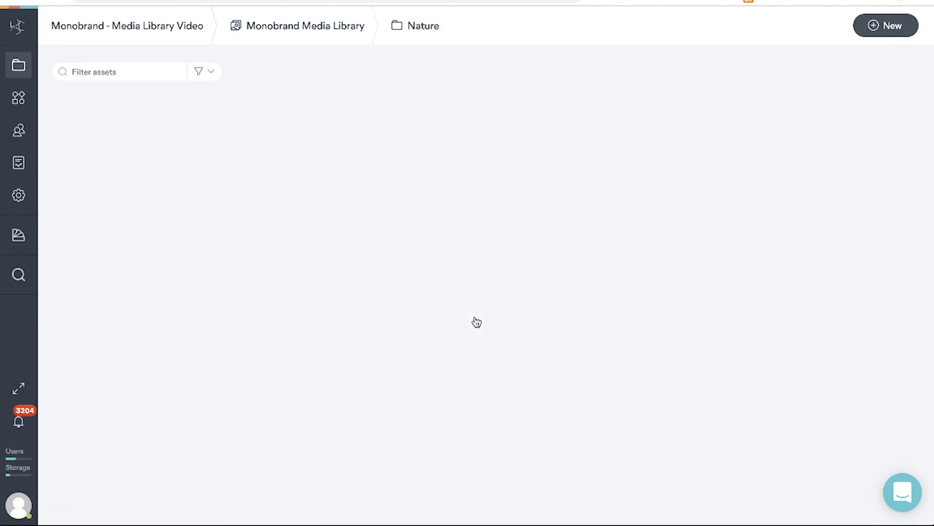
pyautogui.click(299, 213)
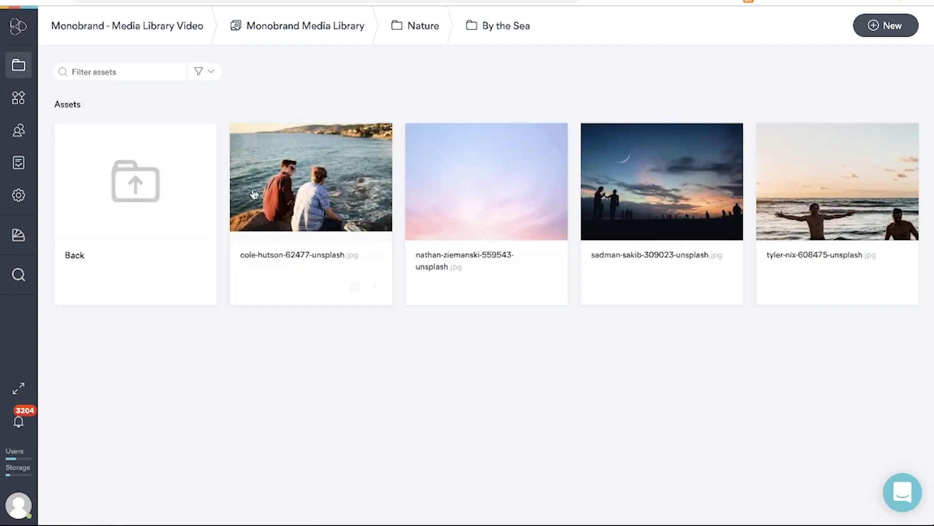
pyautogui.click(249, 142)
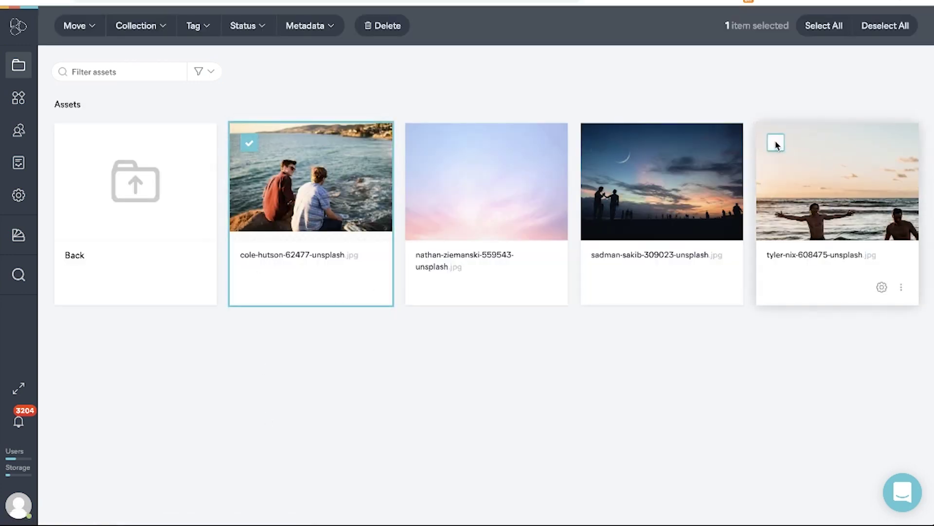
pyautogui.keyDown('shift'); pyautogui.click(776, 143); pyautogui.keyUp('shift')
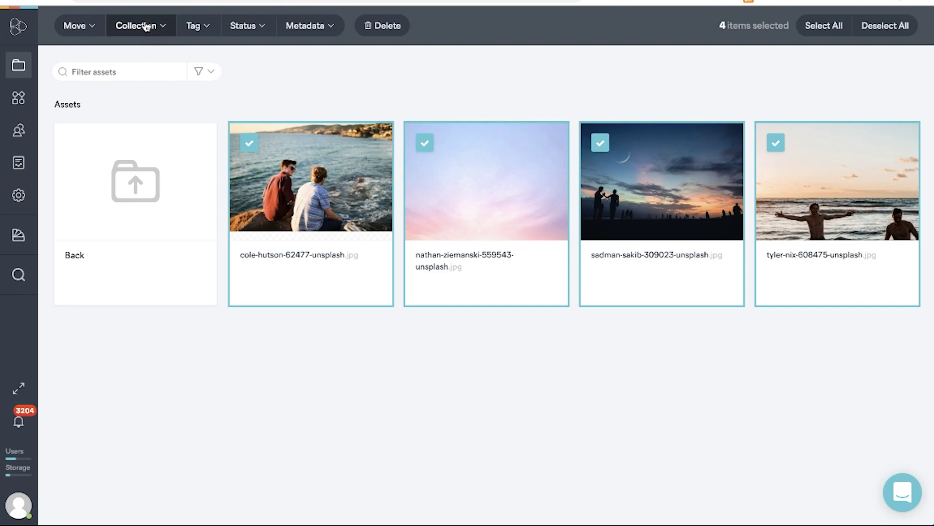
pyautogui.click(135, 29)
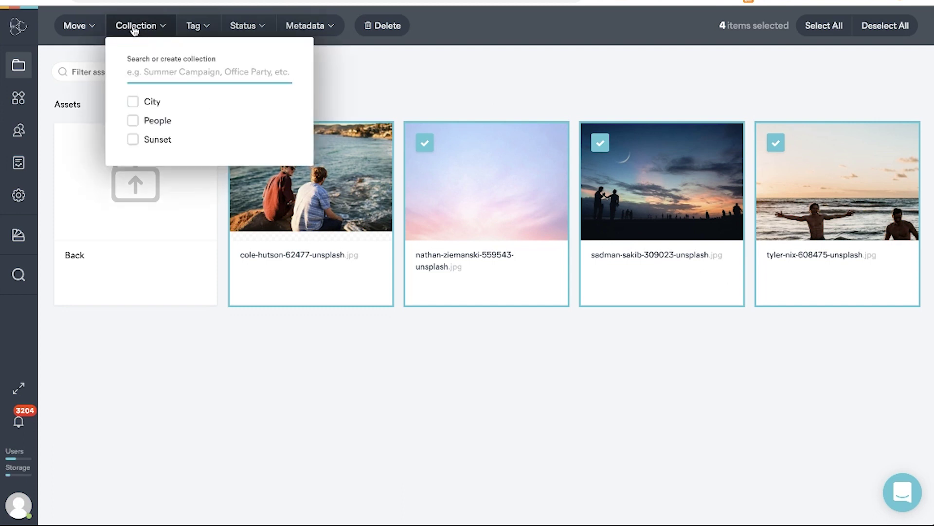
pyautogui.write('Nature')
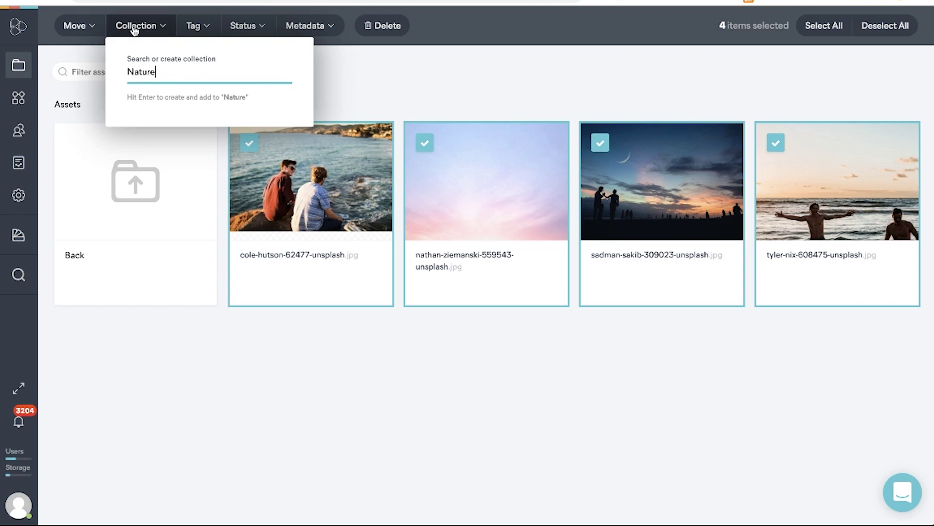
pyautogui.press('Return')
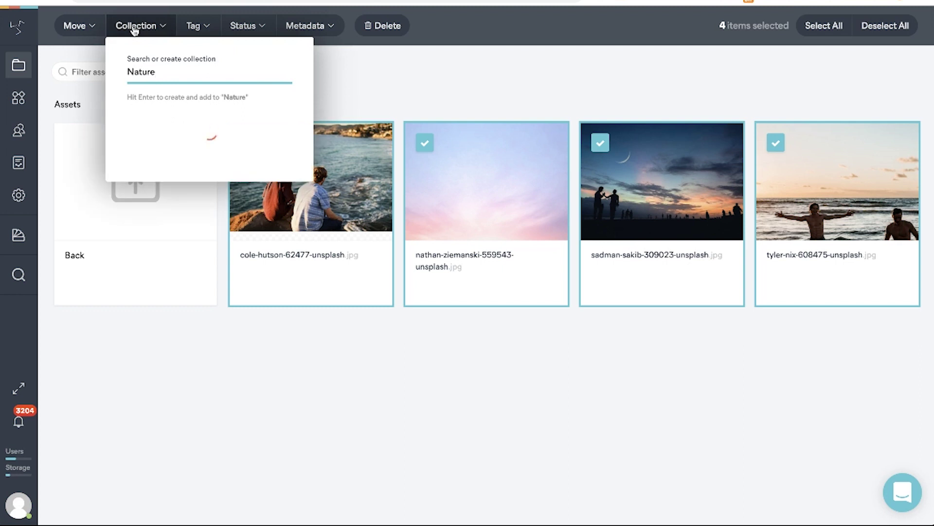
pyautogui.click(388, 87)
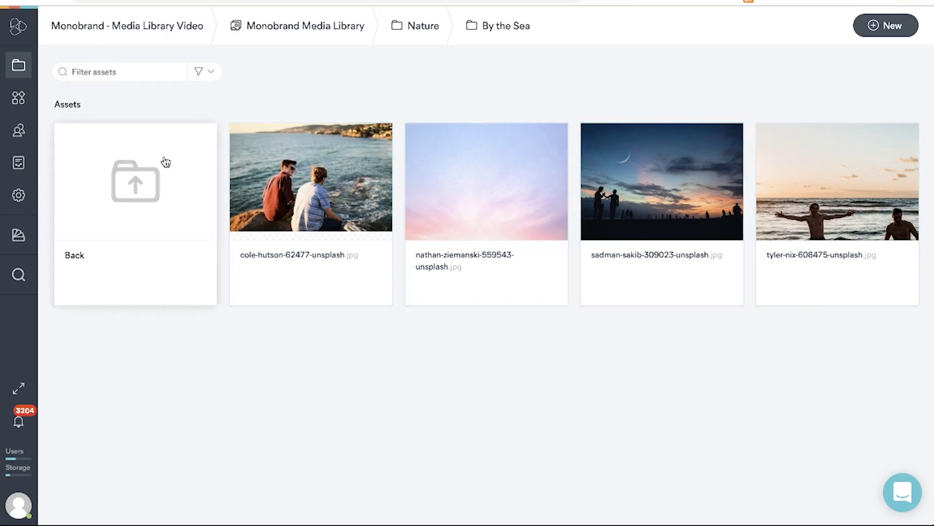
# Step: Add all three images in the In the Green subfolder to the existing Nature collection
pyautogui.click(165, 160)
pyautogui.click(461, 189)
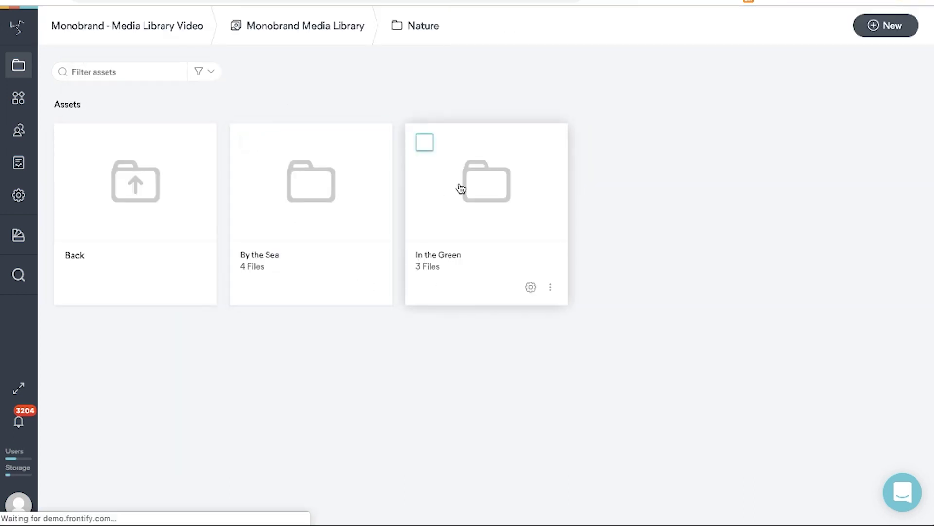
pyautogui.click(249, 142)
pyautogui.keyDown('shift'); pyautogui.click(600, 142); pyautogui.keyUp('shift')
pyautogui.click(146, 27)
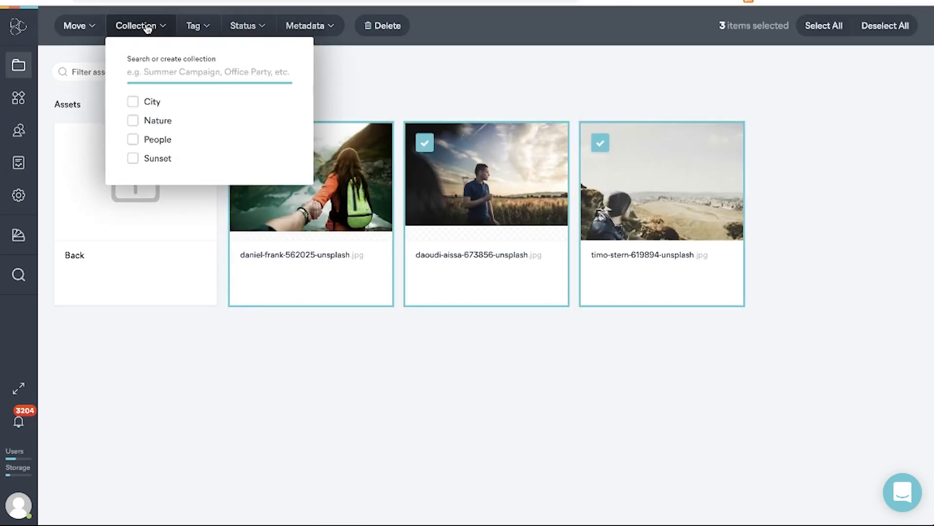
pyautogui.click(133, 121)
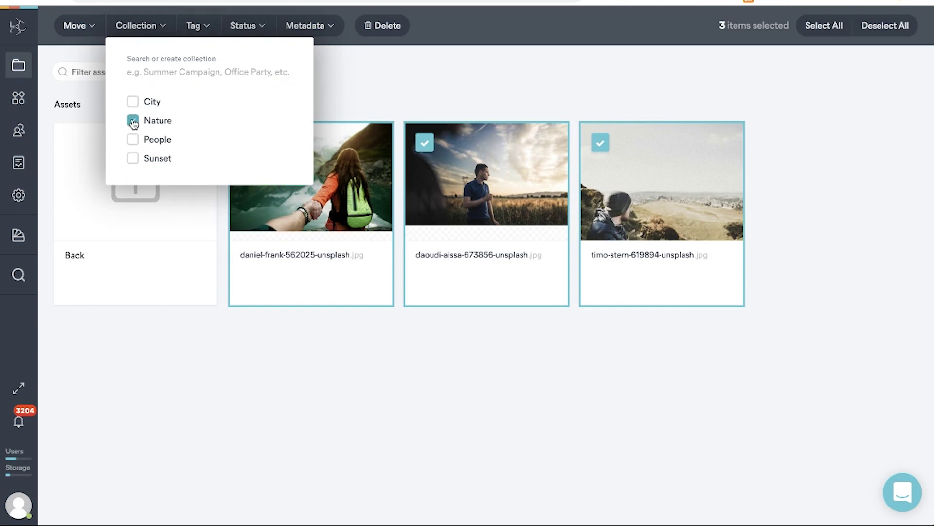
pyautogui.click(452, 88)
# Step: Return to the Monobrand Media Library and enable showing the Nature collection in the media library
pyautogui.click(312, 29)
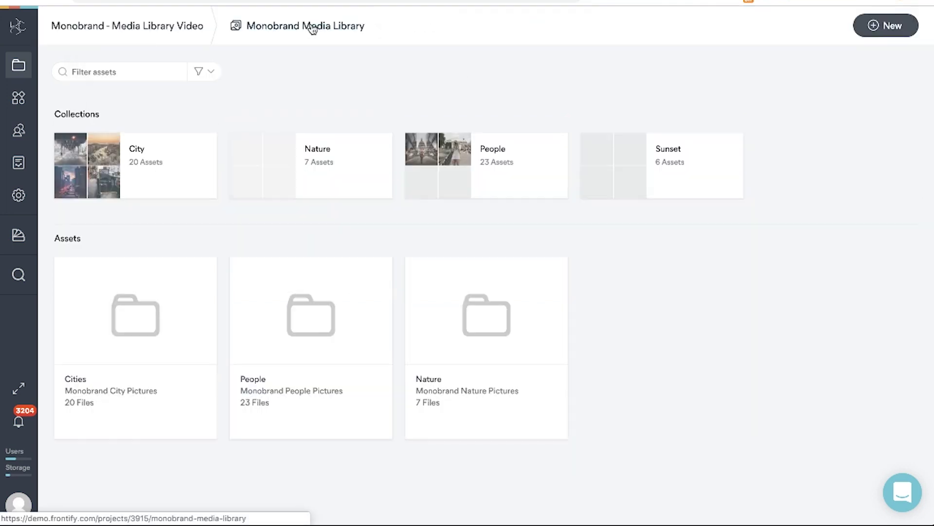
pyautogui.moveTo(355, 189)
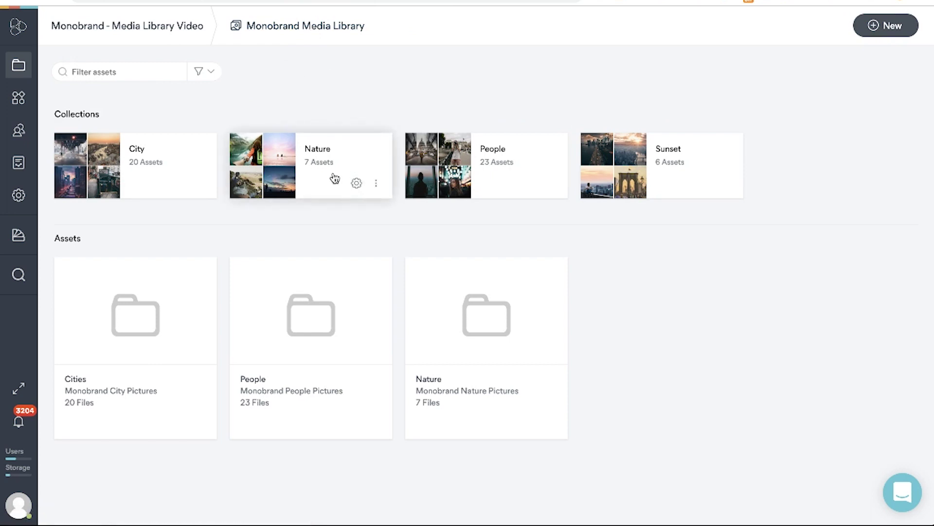
pyautogui.click(356, 186)
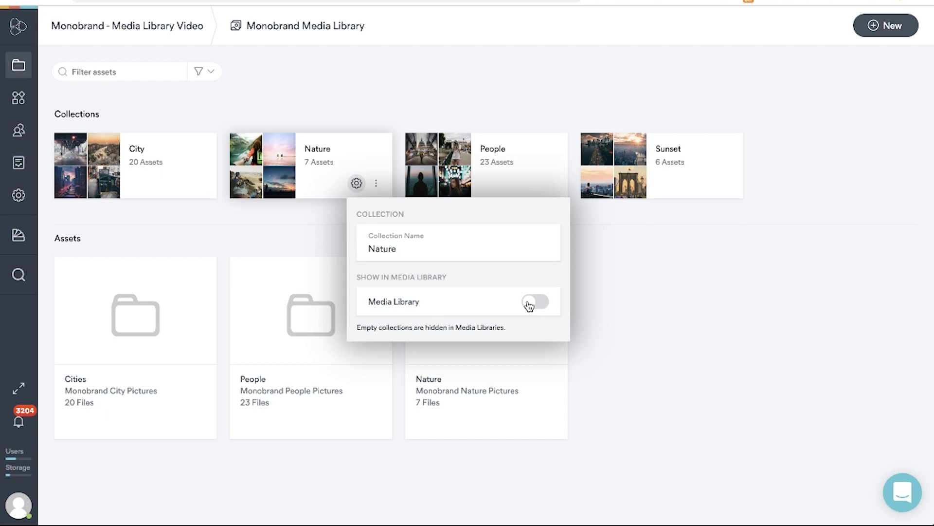
pyautogui.click(529, 304)
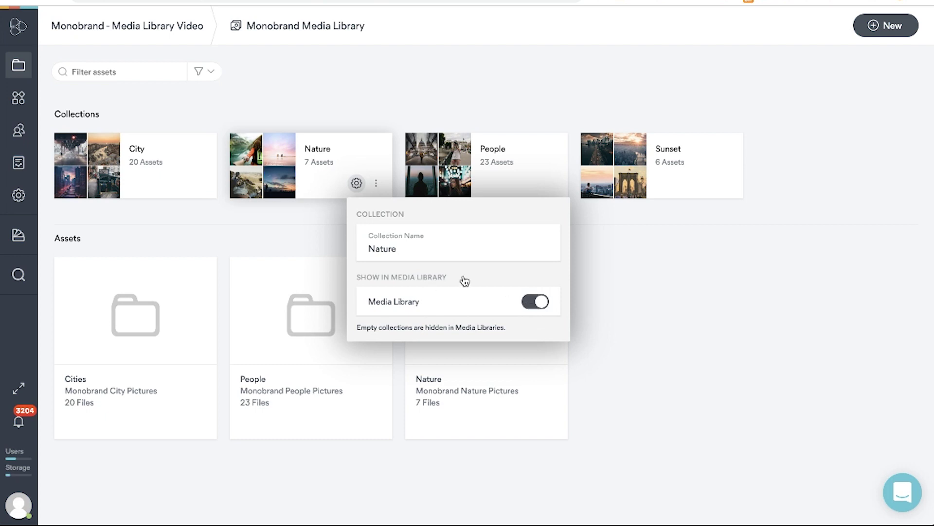
pyautogui.click(659, 329)
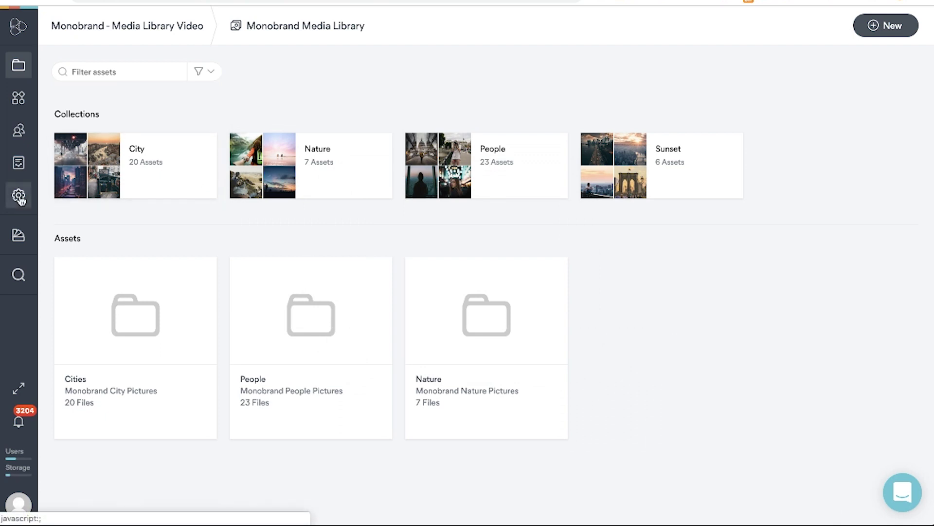
# Step: Set the media library's asset expiry action to Apply Workflow Status with Expired as the expiry status
pyautogui.click(19, 198)
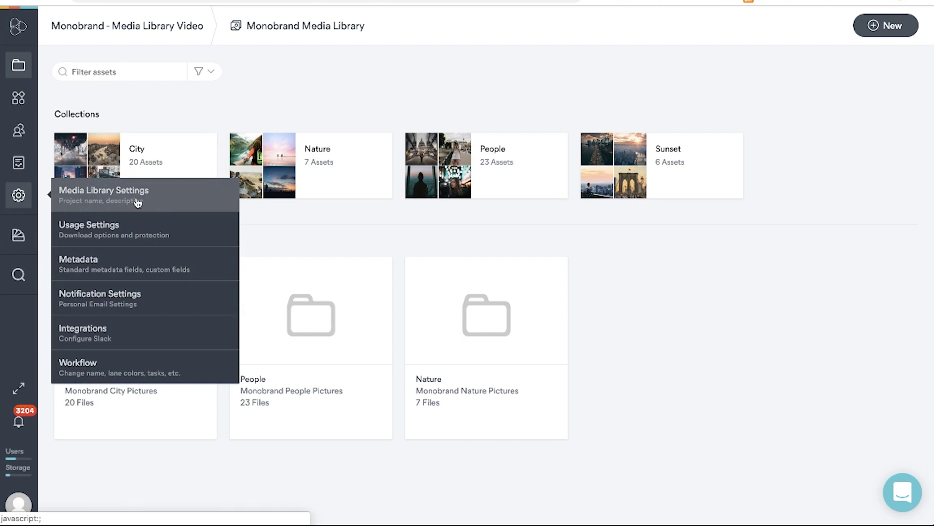
pyautogui.click(138, 203)
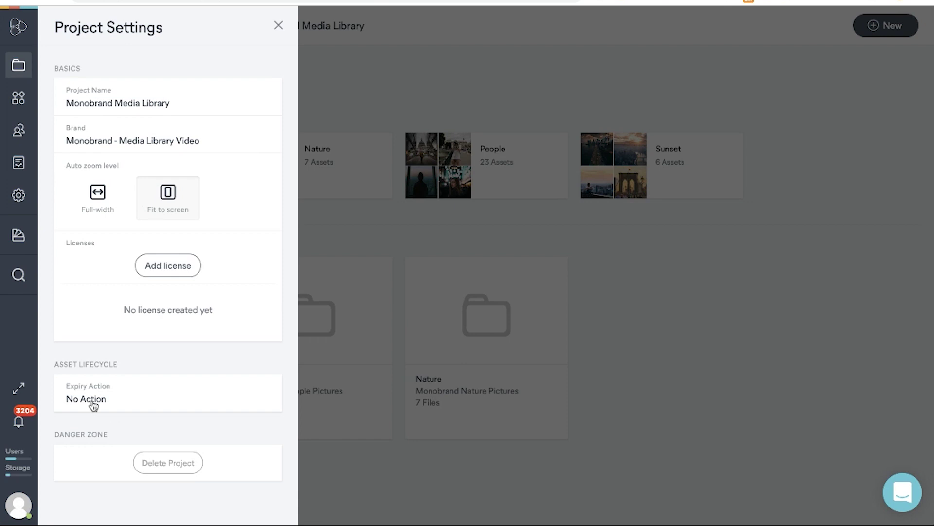
pyautogui.click(93, 405)
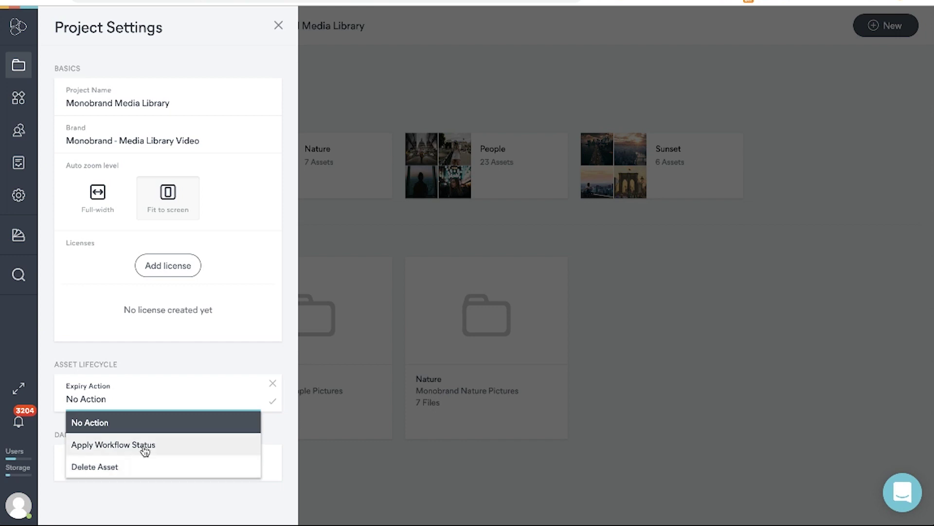
pyautogui.click(145, 450)
pyautogui.click(88, 439)
pyautogui.scroll(-1, 146, 453)
pyautogui.click(95, 515)
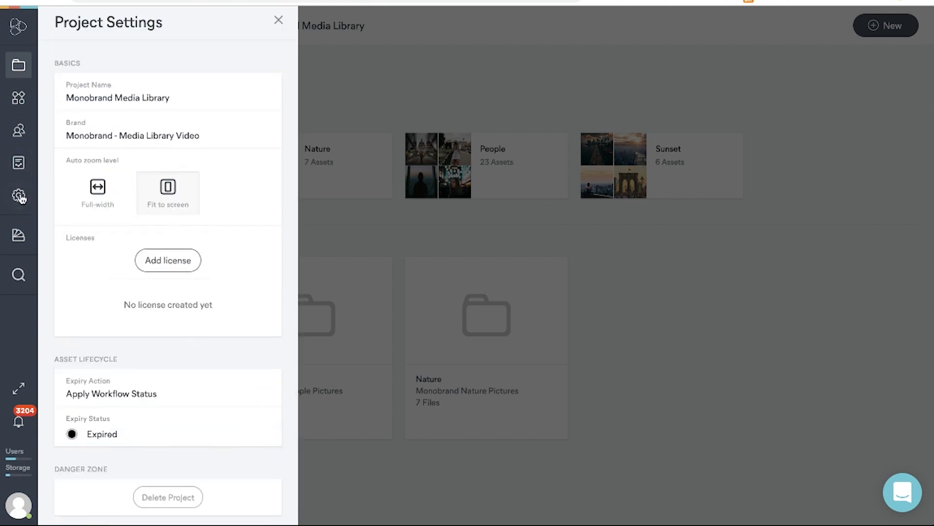
# Step: Enable the watermark for asset download protection in the library's usage settings
pyautogui.click(19, 195)
pyautogui.click(71, 232)
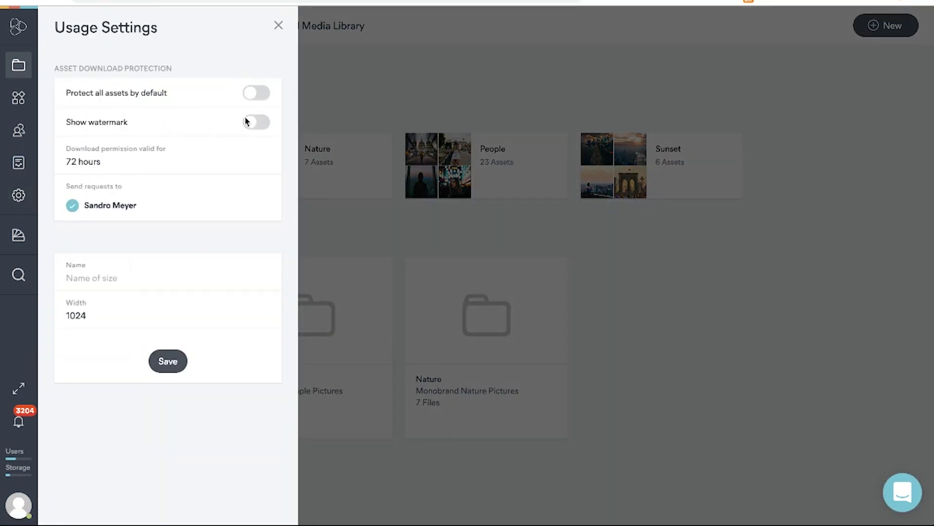
pyautogui.click(264, 127)
# Step: Add a download image size named Small with a width of 600 px
pyautogui.click(97, 278)
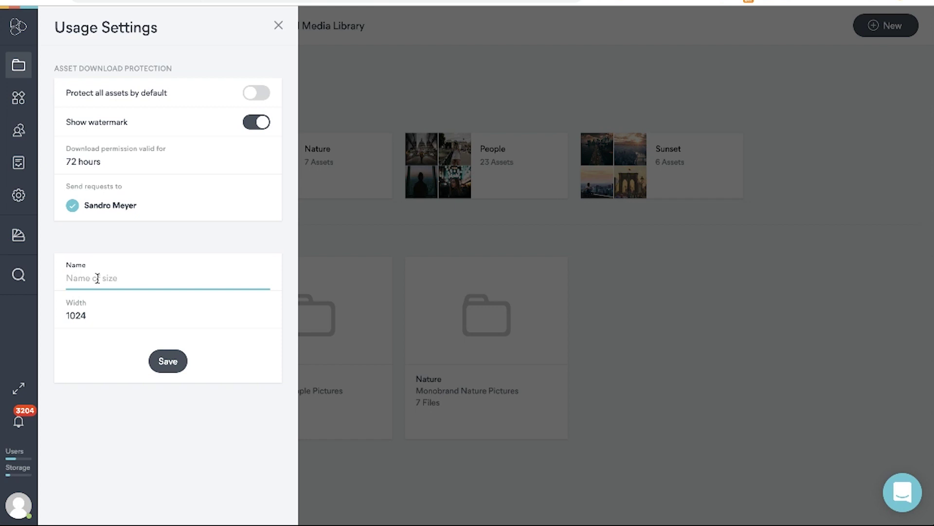
pyautogui.write('Small')
pyautogui.doubleClick(77, 316)
pyautogui.write('600')
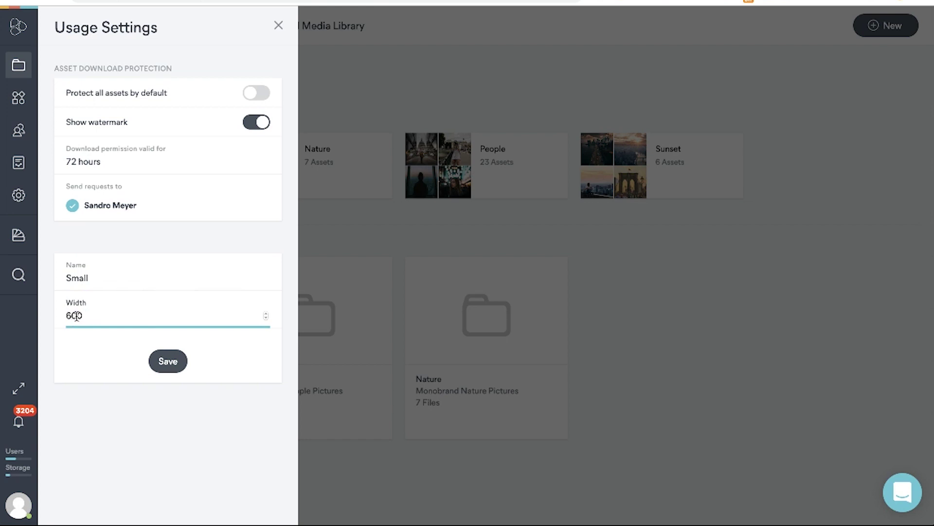
pyautogui.press('Return')
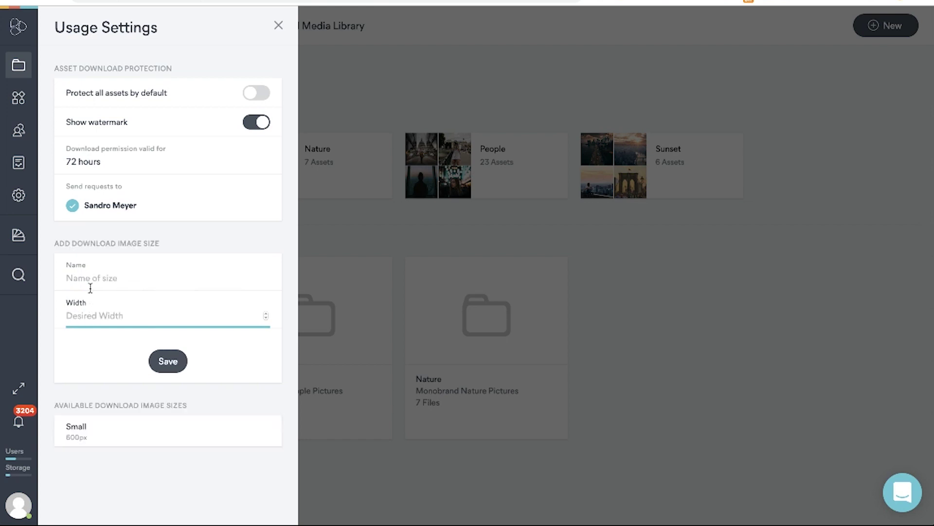
# Step: Add a download image size named Large with a width of 1960 px
pyautogui.click(91, 280)
pyautogui.write('Large')
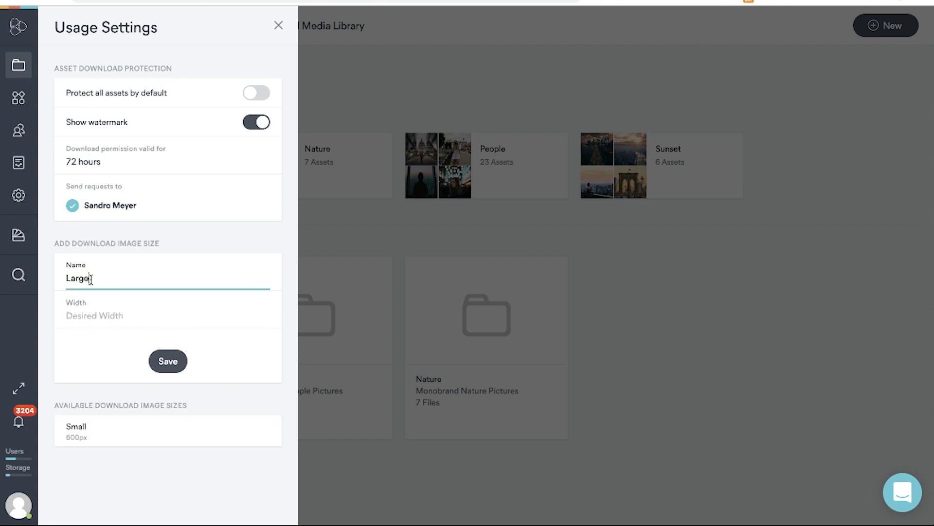
pyautogui.click(83, 325)
pyautogui.write('1960')
pyautogui.click(168, 362)
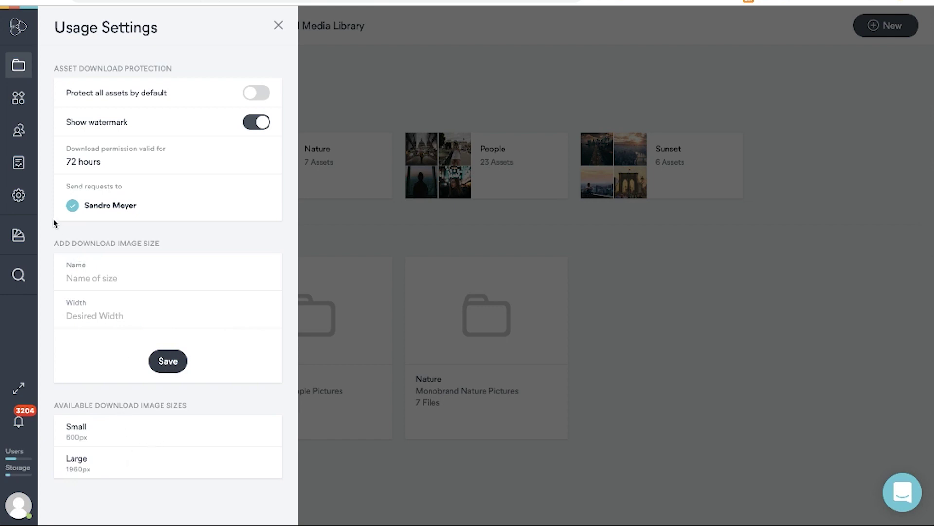
# Step: Create a custom metadata field named Campaigns of type Select with the values Fall, Winter, Spring and Summer
pyautogui.click(19, 196)
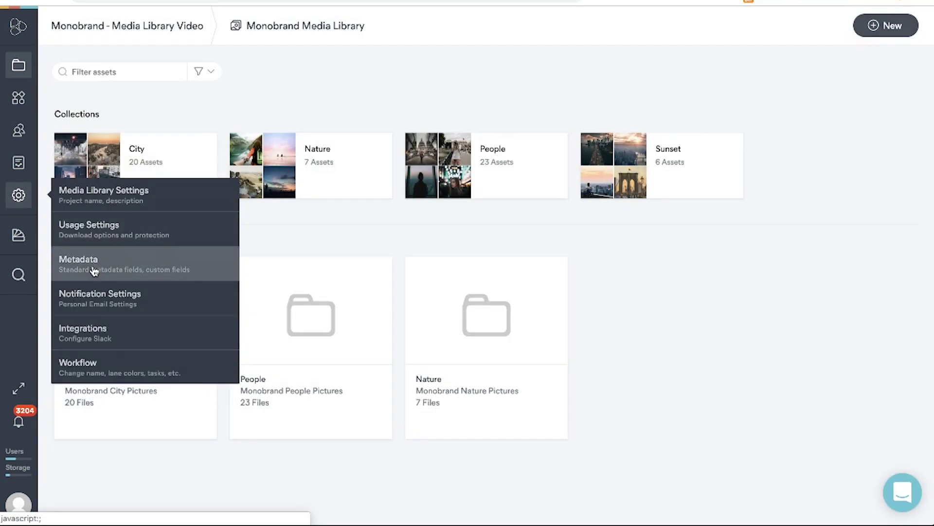
pyautogui.click(94, 272)
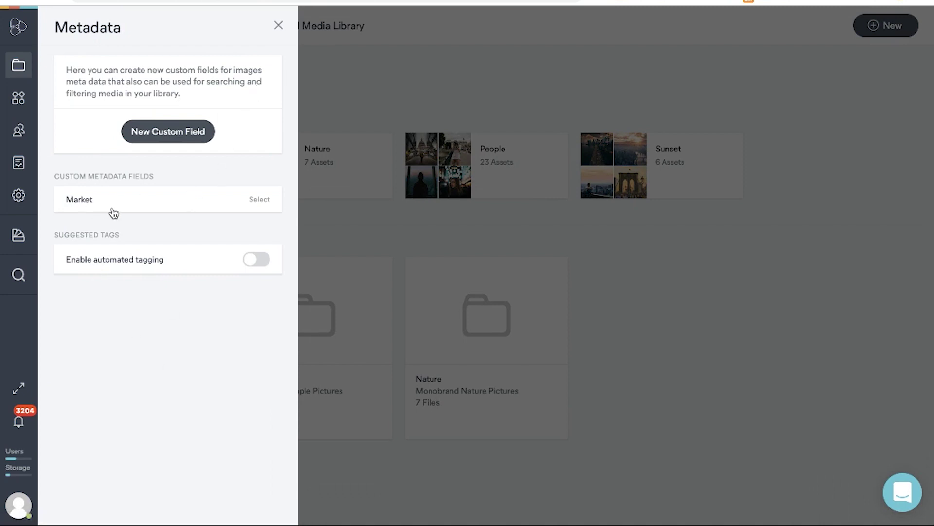
pyautogui.click(154, 141)
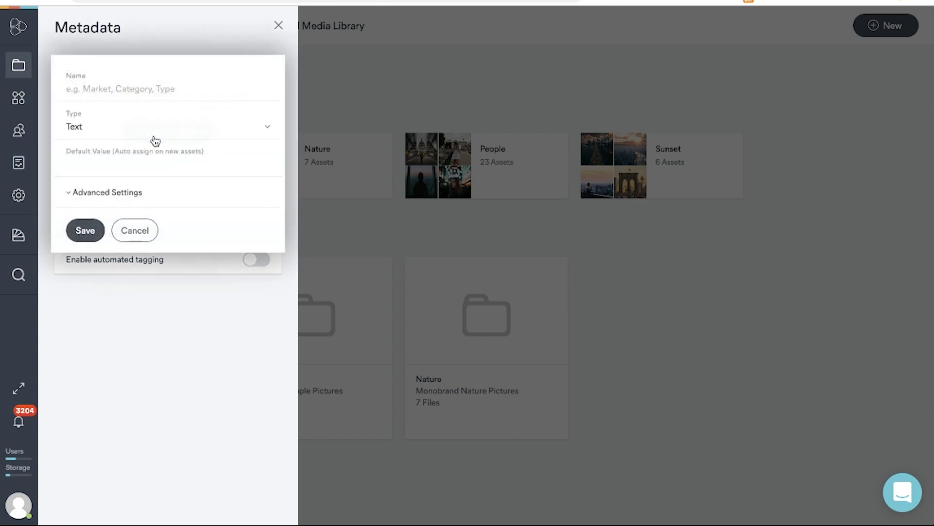
pyautogui.click(128, 84)
pyautogui.write('Campaigns')
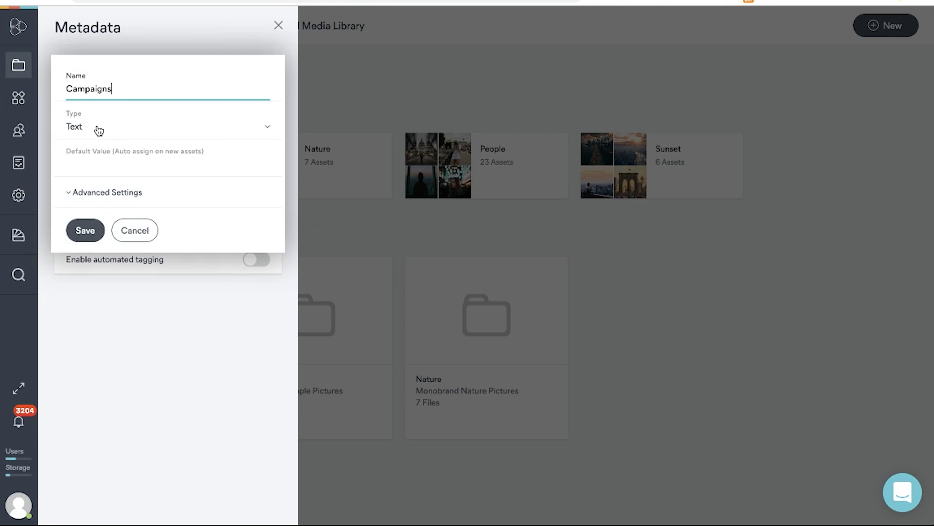
pyautogui.click(96, 129)
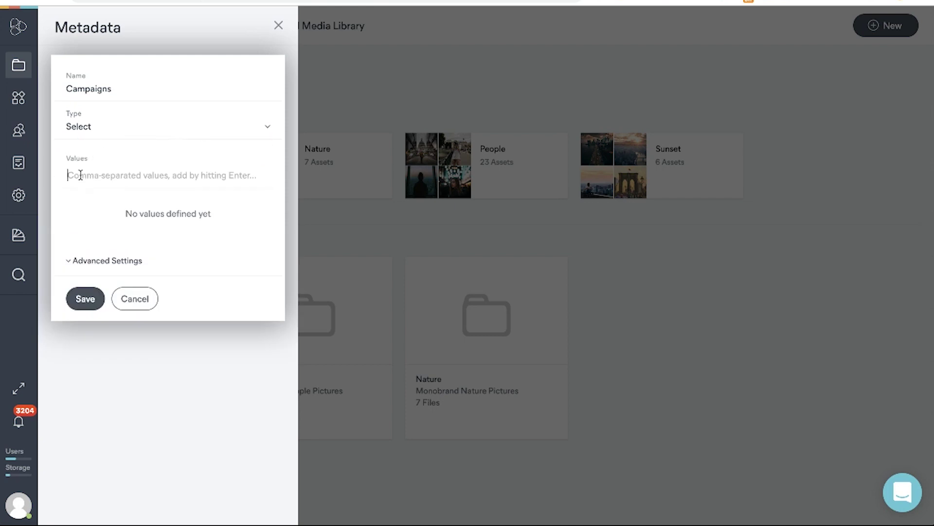
pyautogui.write('Fall, Winter')
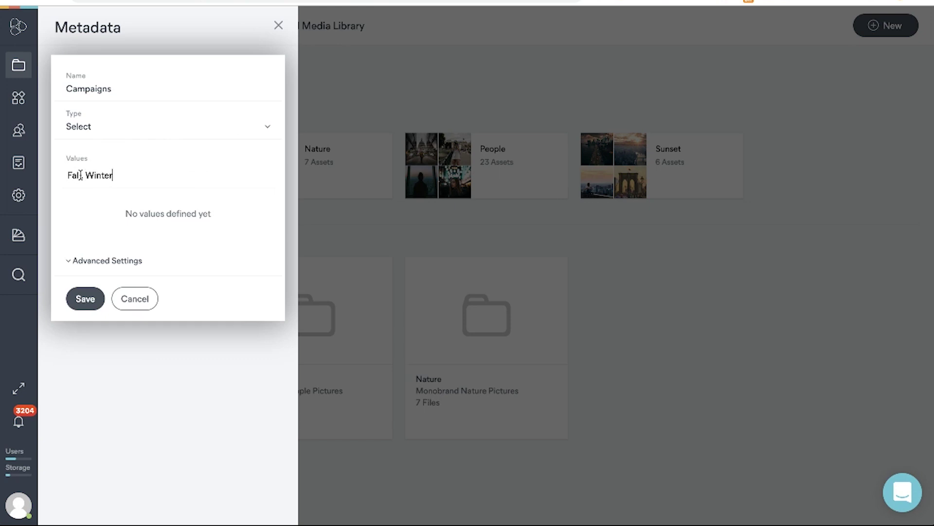
pyautogui.write(', Soprin')
pyautogui.write('rin')
pyautogui.write('g, Summer')
pyautogui.press('Return')
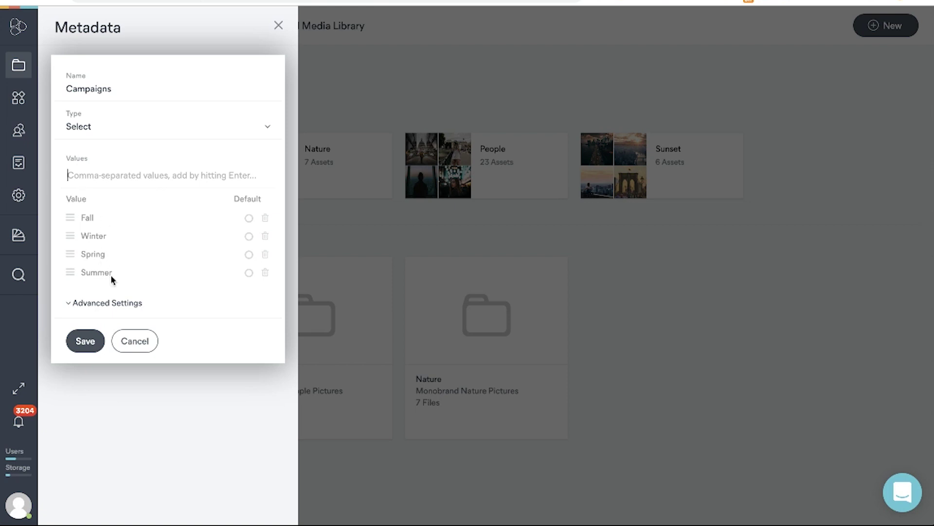
pyautogui.click(87, 342)
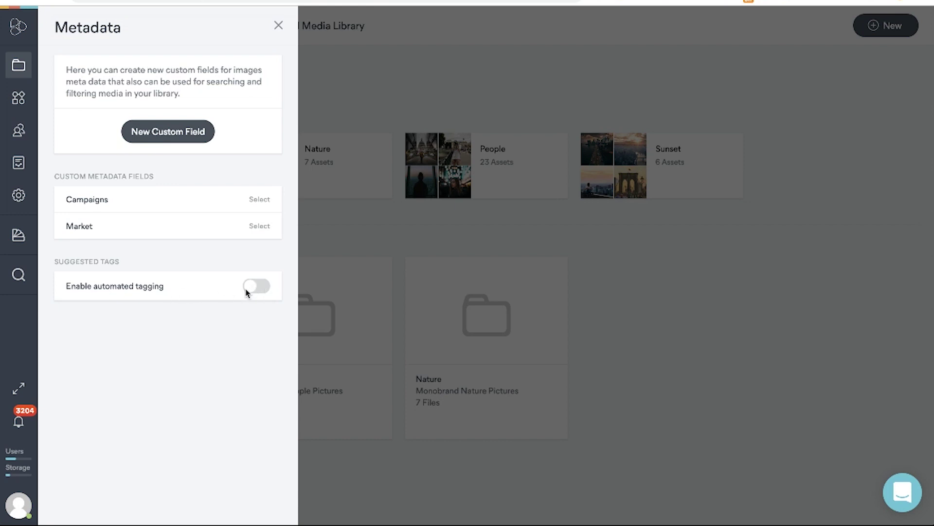
# Step: Enable automated tagging, generate suggested tags for the library's files, and close the metadata settings
pyautogui.click(249, 289)
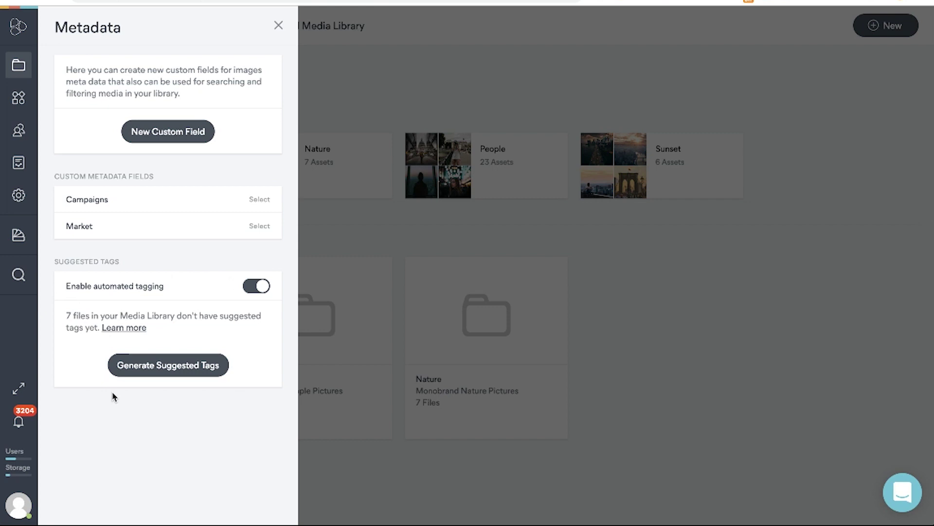
pyautogui.click(167, 373)
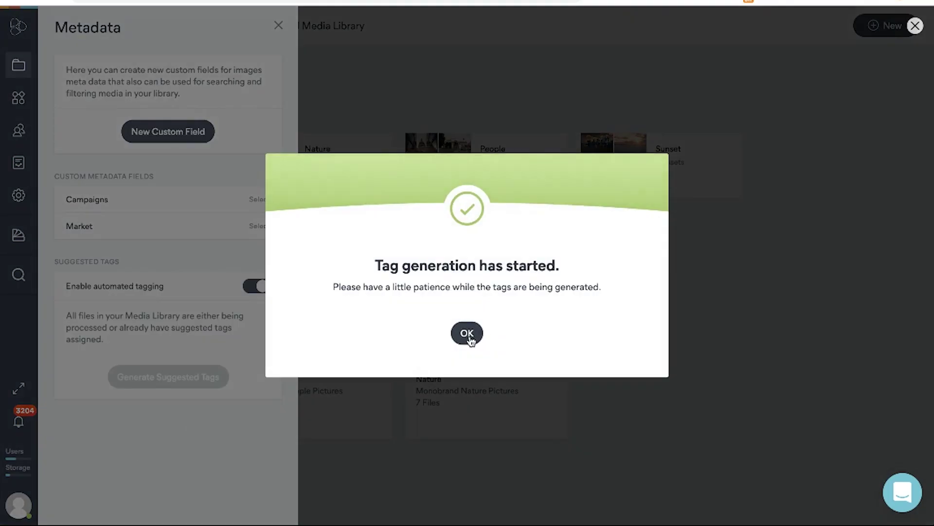
pyautogui.click(467, 333)
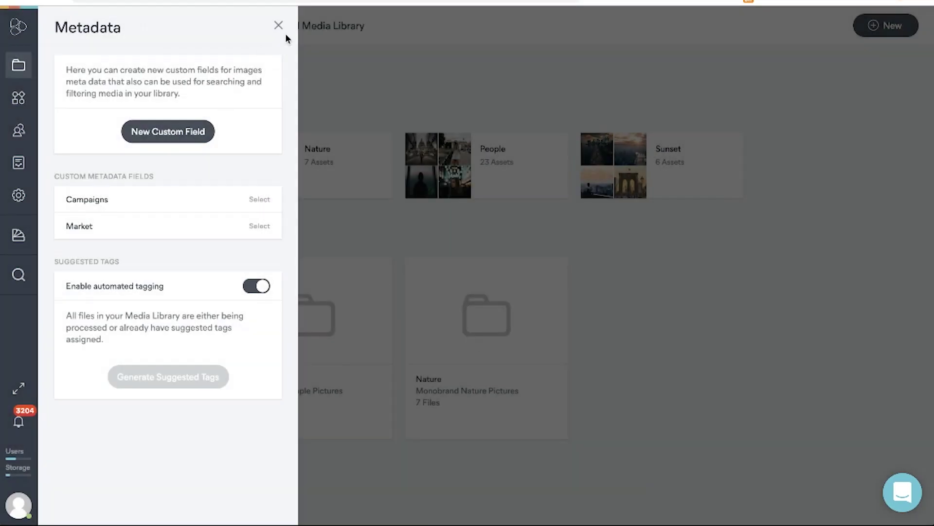
pyautogui.click(278, 26)
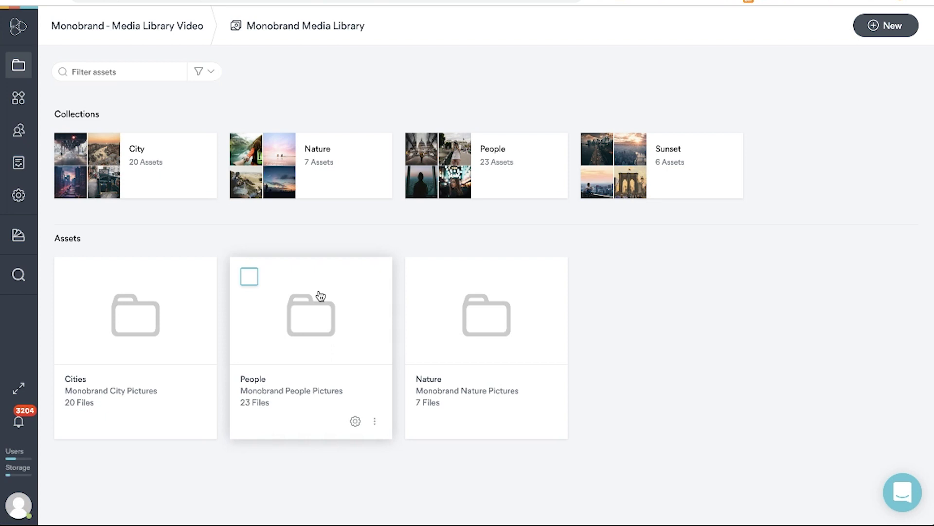
# Step: Open the Group subfolder inside the People folder
pyautogui.click(313, 333)
pyautogui.click(311, 184)
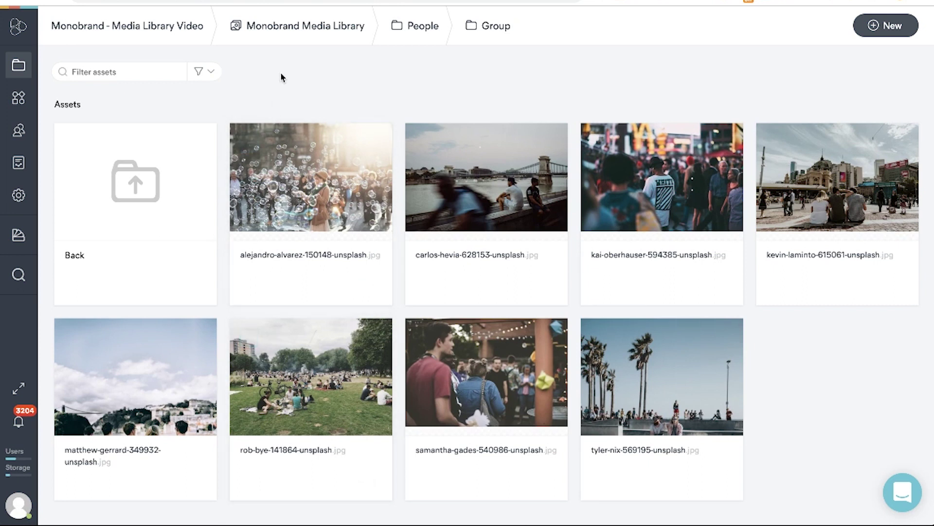
pyautogui.click(249, 143)
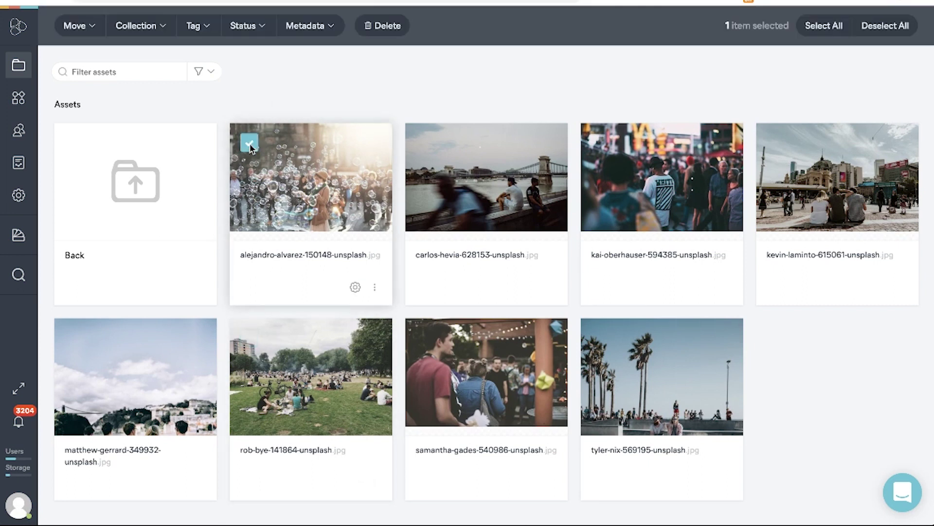
pyautogui.keyDown('shift'); pyautogui.click(601, 343); pyautogui.keyUp('shift')
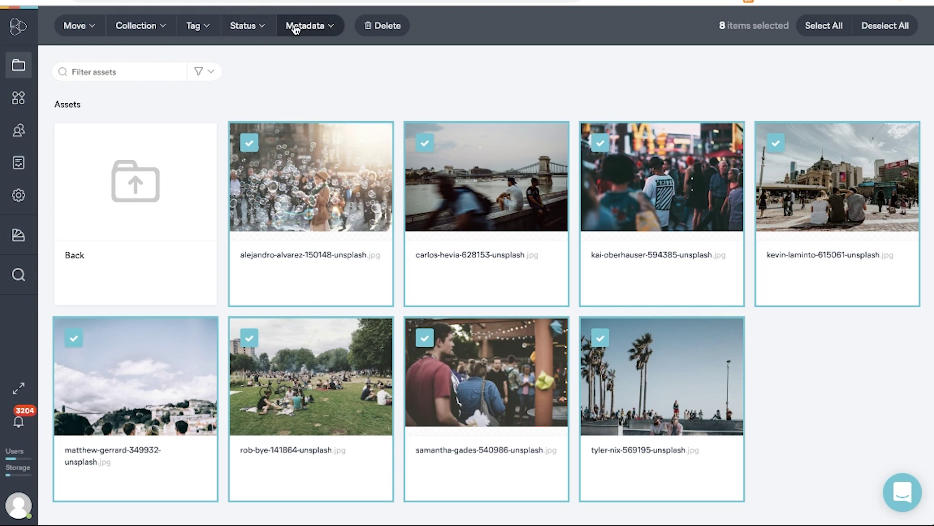
pyautogui.click(295, 29)
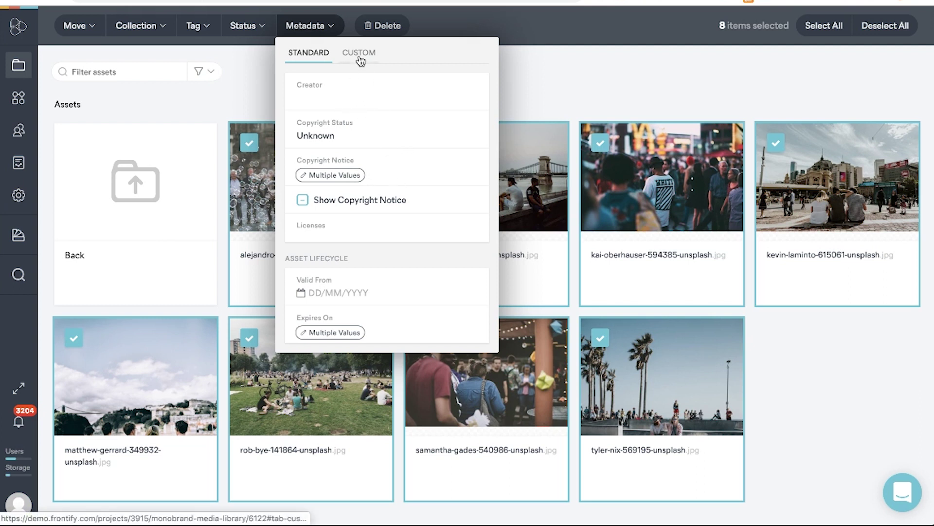
pyautogui.click(360, 61)
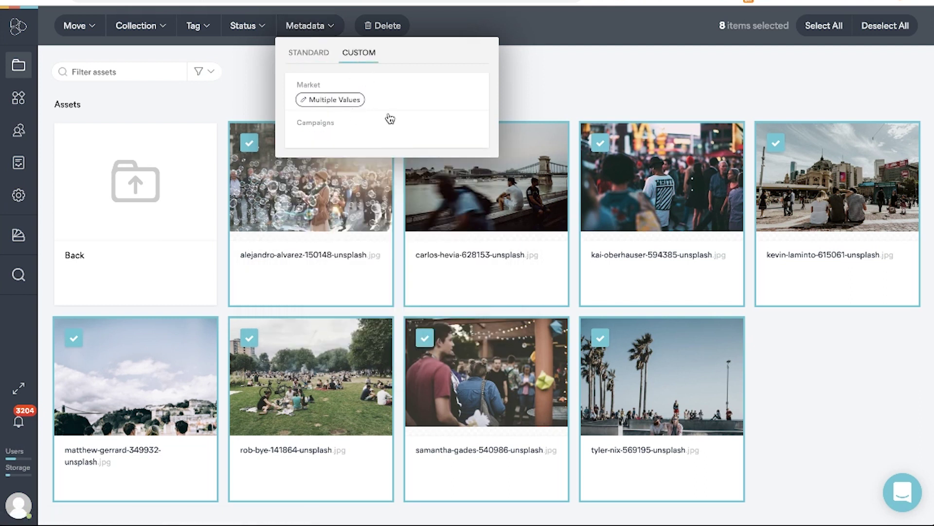
pyautogui.click(578, 87)
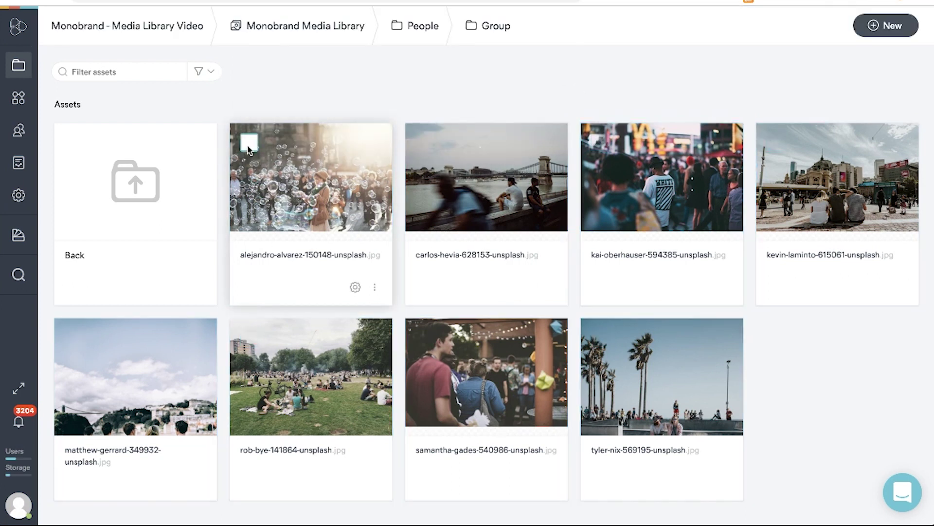
# Step: Assign the Campaigns value Fall and the workflow status Approved to the first four images in the Group subfolder
pyautogui.click(249, 144)
pyautogui.keyDown('shift'); pyautogui.click(777, 146); pyautogui.keyUp('shift')
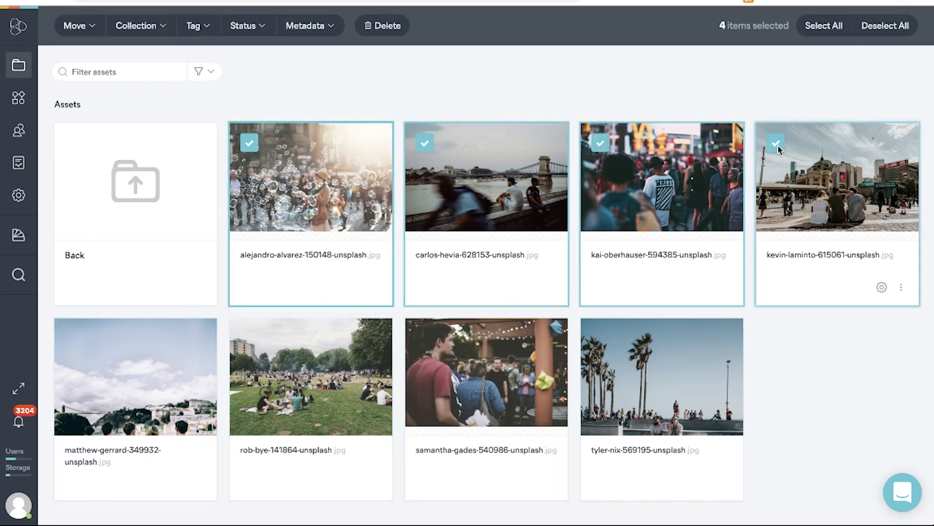
pyautogui.click(304, 31)
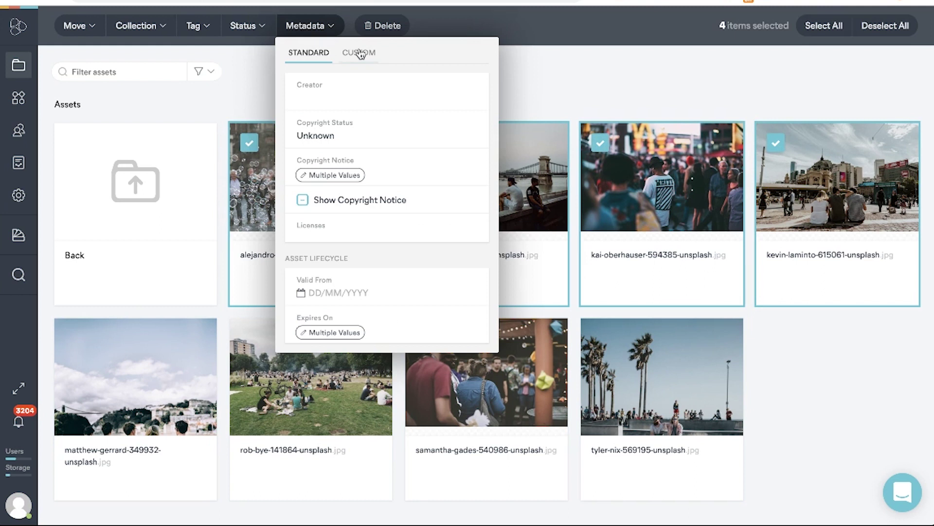
pyautogui.click(359, 53)
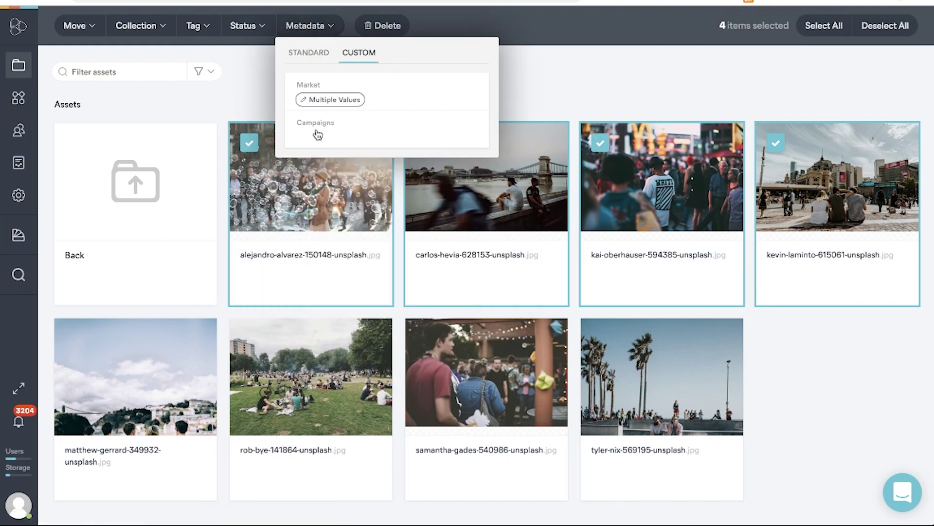
pyautogui.click(388, 116)
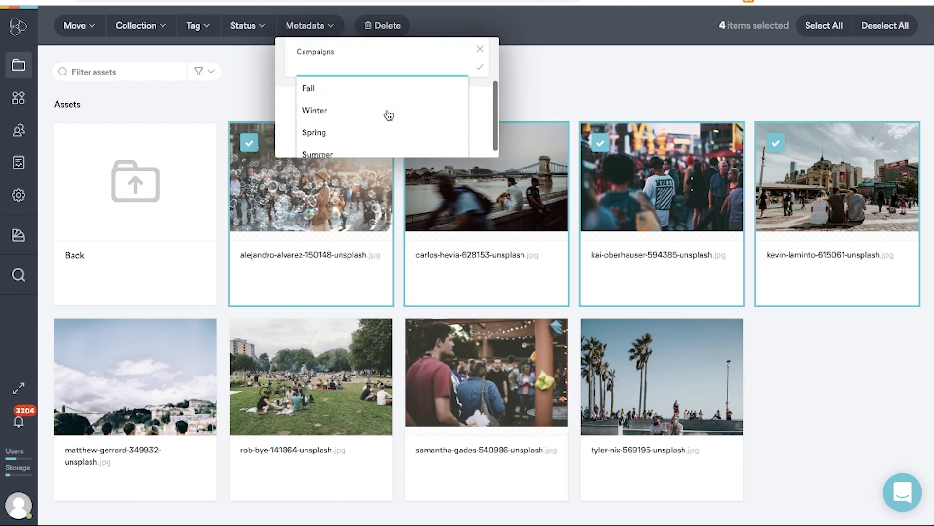
pyautogui.click(318, 82)
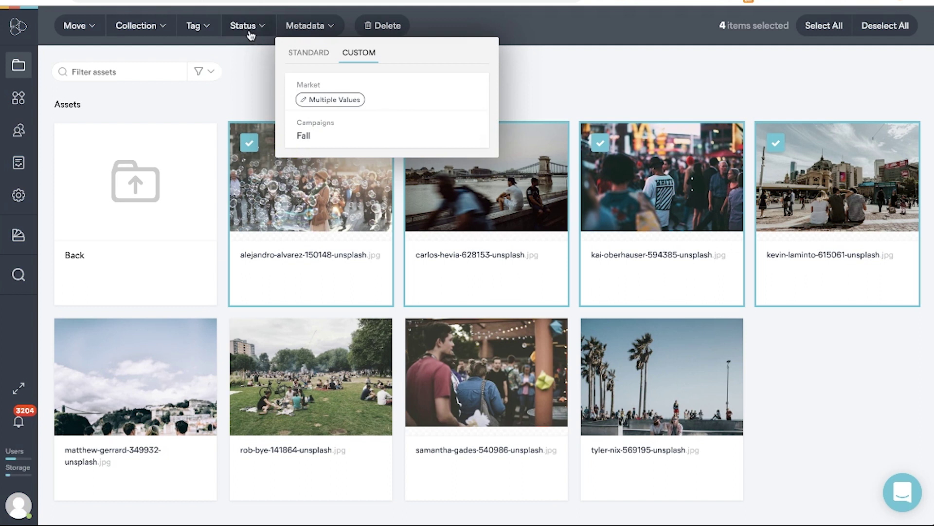
pyautogui.click(251, 32)
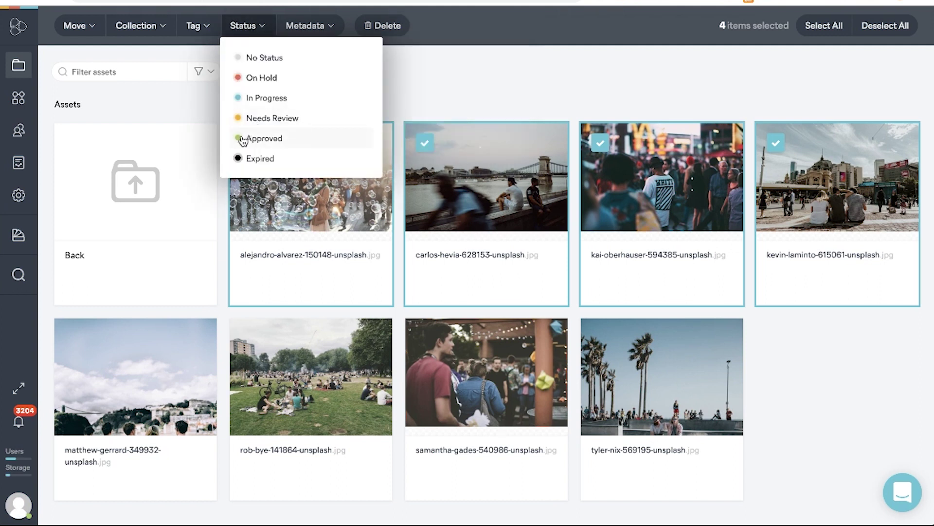
pyautogui.click(243, 139)
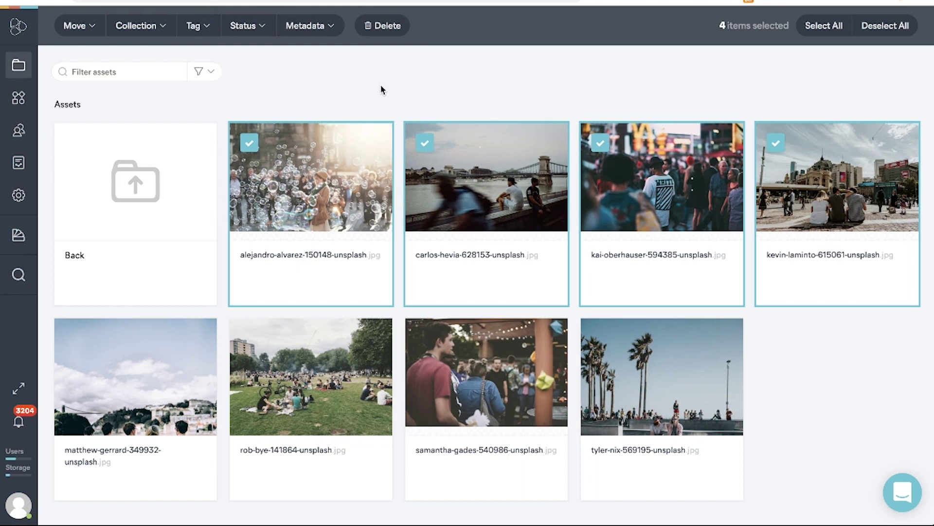
# Step: Set the workflow status of the four second-row images in the Group folder to Needs Review
pyautogui.click(812, 353)
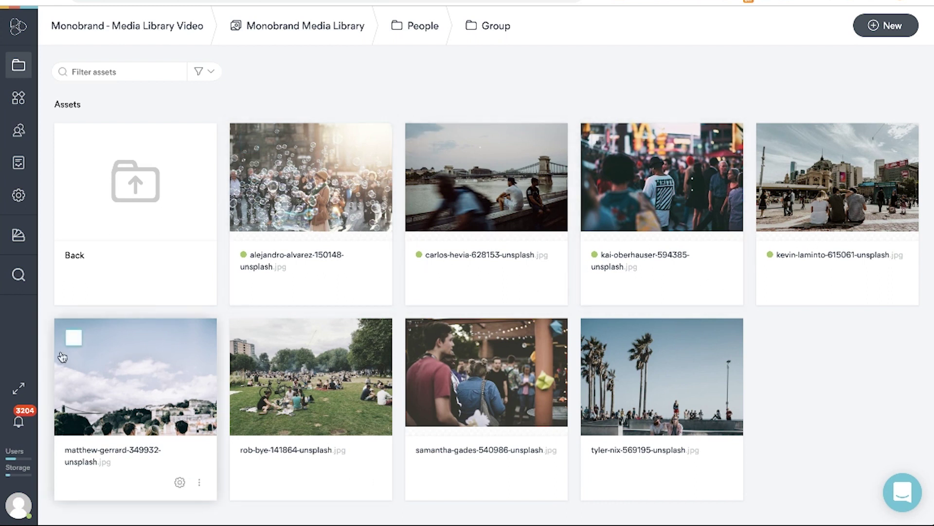
pyautogui.click(73, 339)
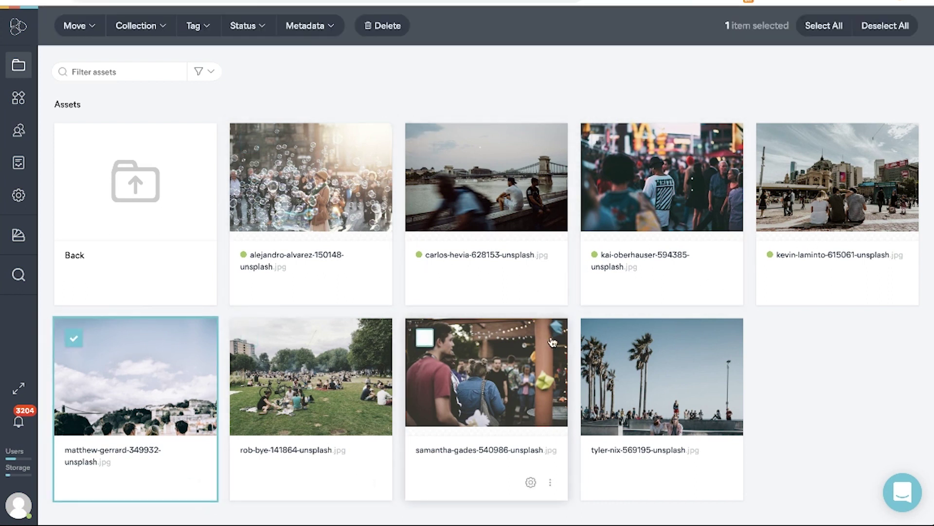
pyautogui.keyDown('shift'); pyautogui.click(601, 339); pyautogui.keyUp('shift')
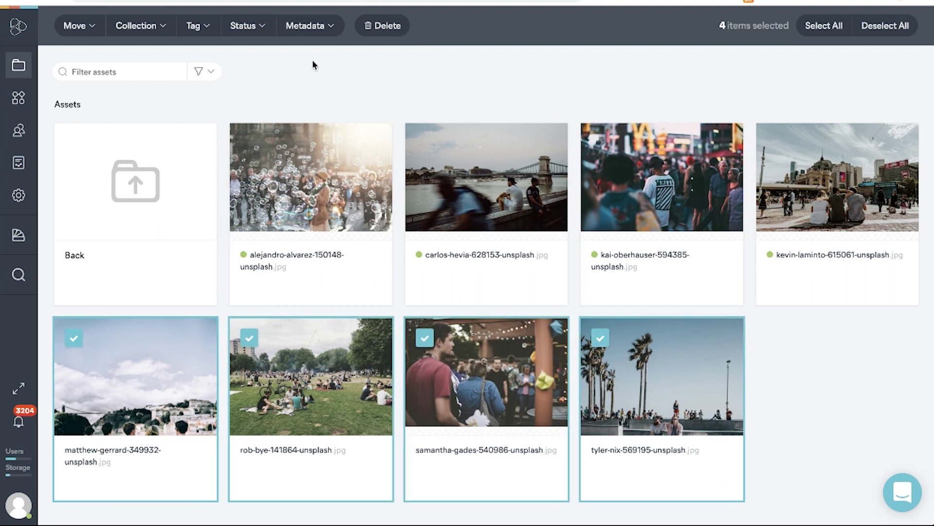
pyautogui.click(249, 30)
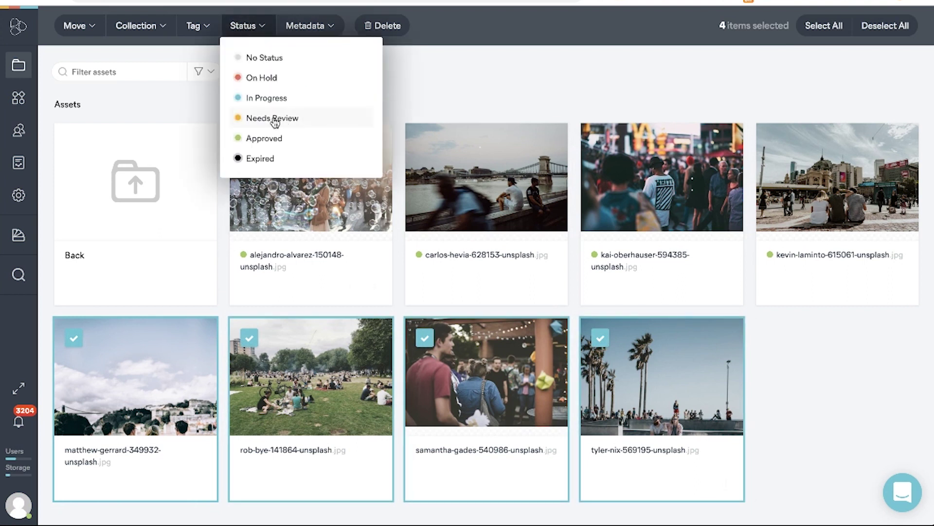
pyautogui.click(275, 120)
# Step: Assign the custom Campaigns value Summer to the four selected second-row images and clear the selection
pyautogui.click(318, 25)
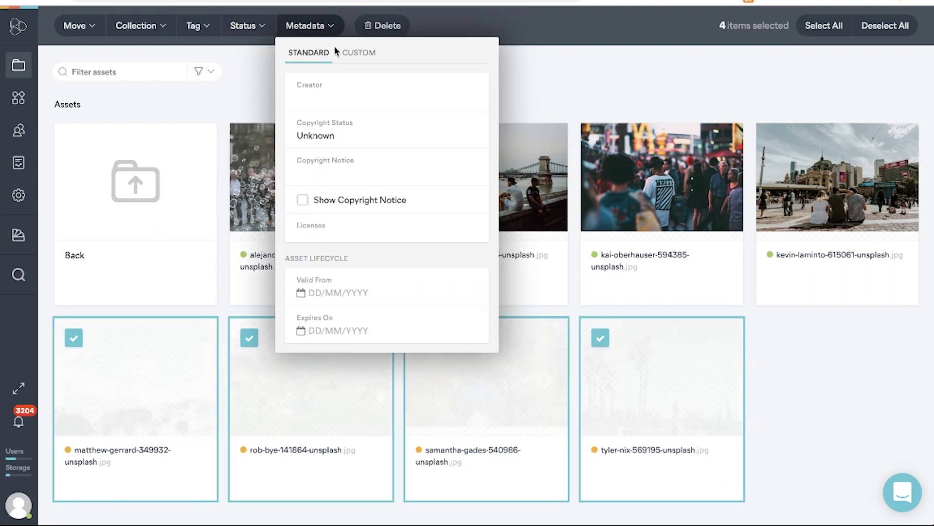
pyautogui.click(359, 53)
pyautogui.click(327, 146)
pyautogui.click(376, 141)
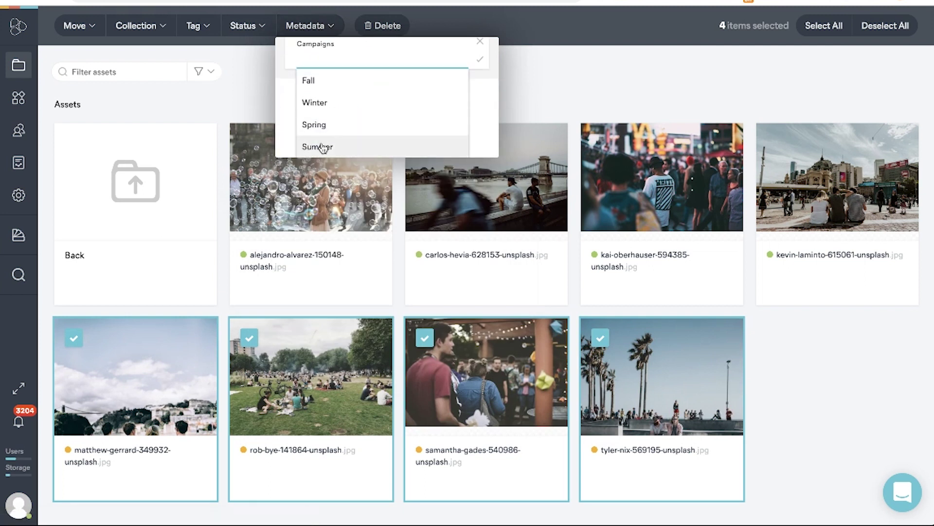
pyautogui.click(322, 147)
pyautogui.click(477, 140)
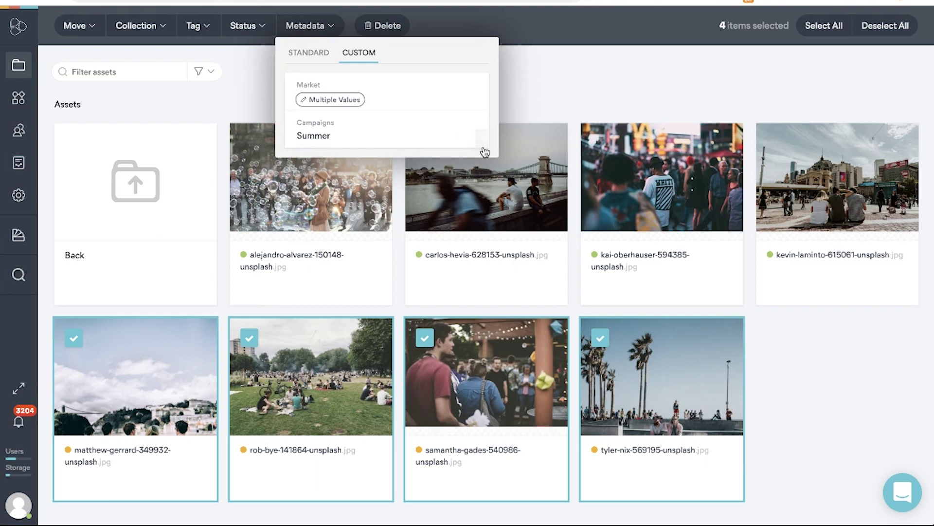
pyautogui.click(843, 366)
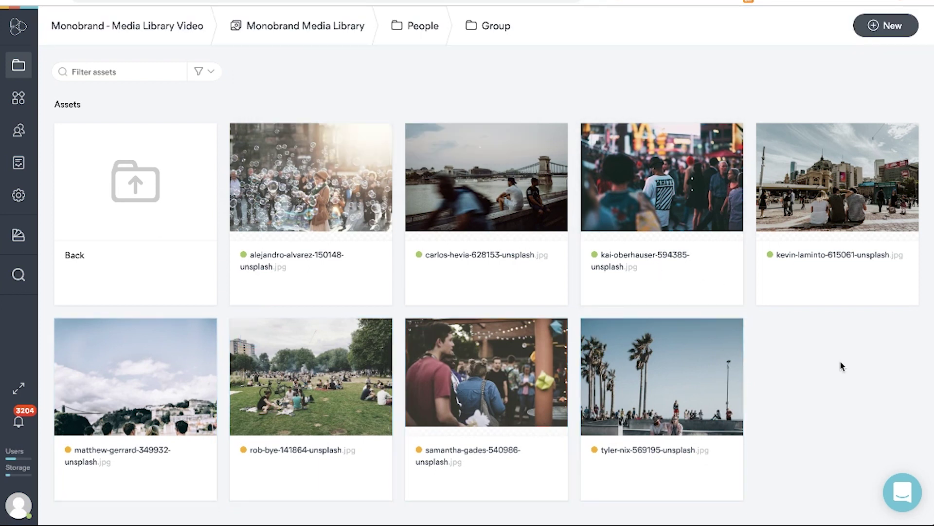
# Step: Open the file details of the soap-bubble image and toggle Download on request only off and back on
pyautogui.moveTo(318, 175)
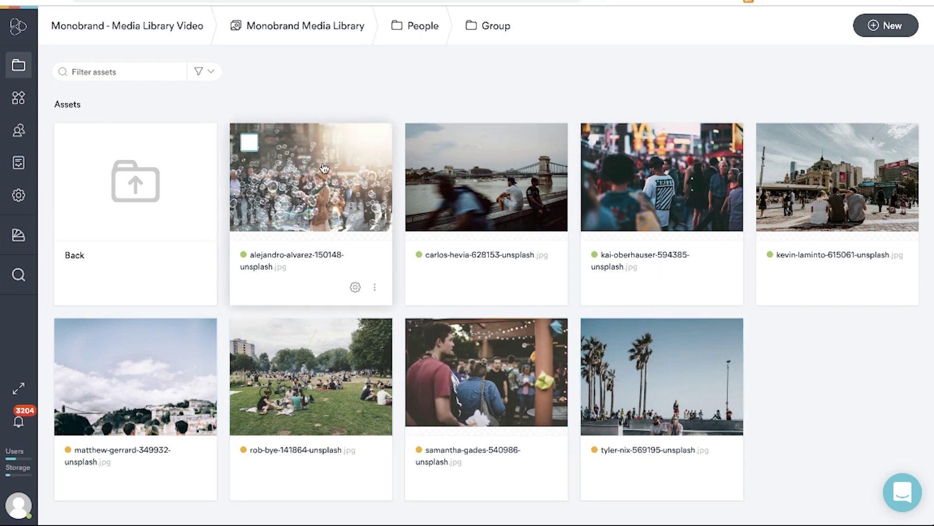
pyautogui.click(325, 168)
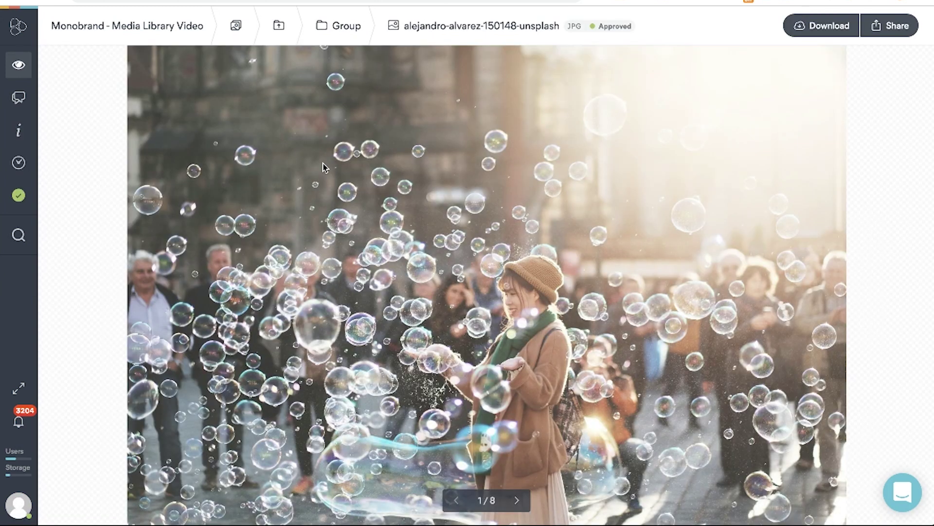
pyautogui.click(18, 130)
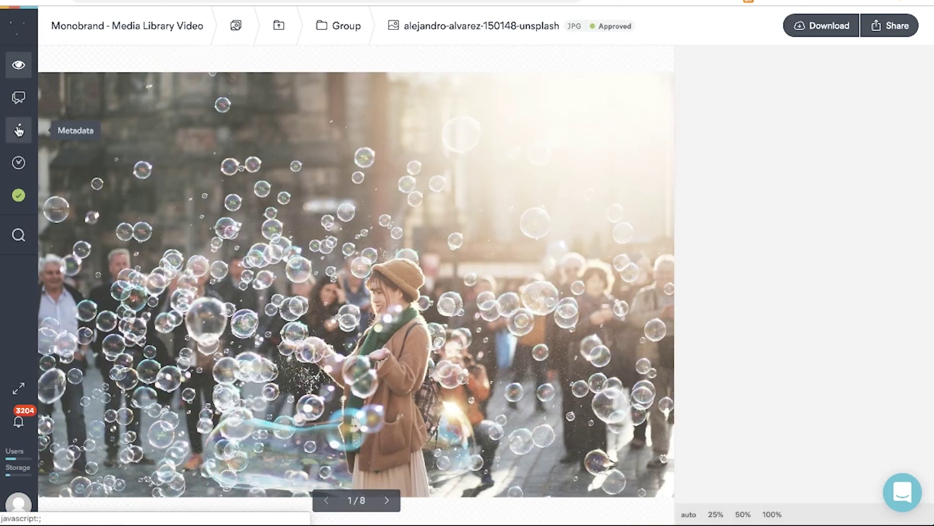
pyautogui.scroll(-1, 833, 266)
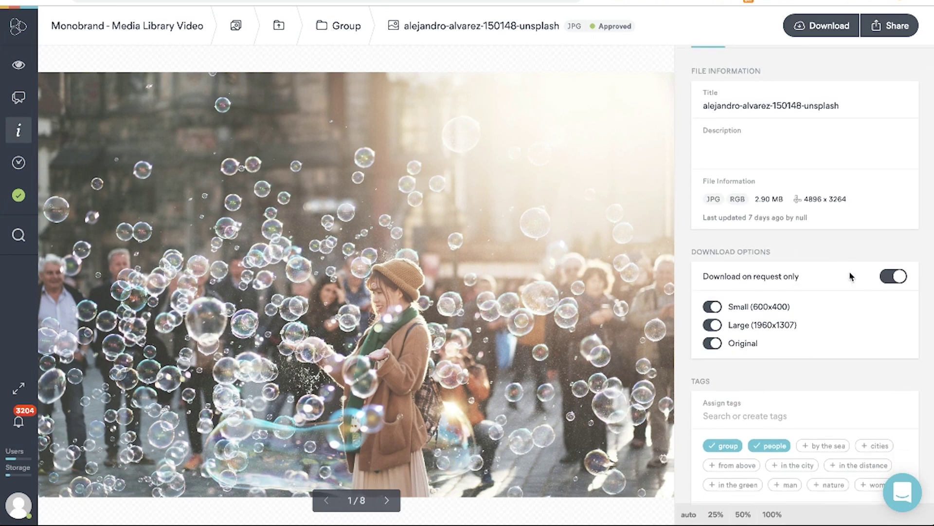
pyautogui.click(889, 276)
pyautogui.click(889, 276)
# Step: Expand the soap-bubble image's suggested tags and remove the tag vulnerability
pyautogui.scroll(-1, 845, 249)
pyautogui.click(755, 476)
pyautogui.scroll(-3, 771, 380)
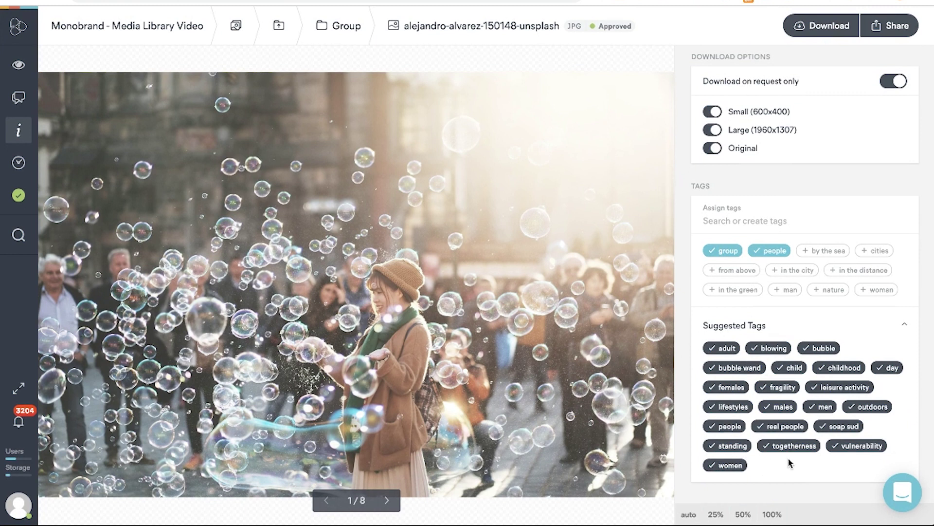
pyautogui.click(854, 454)
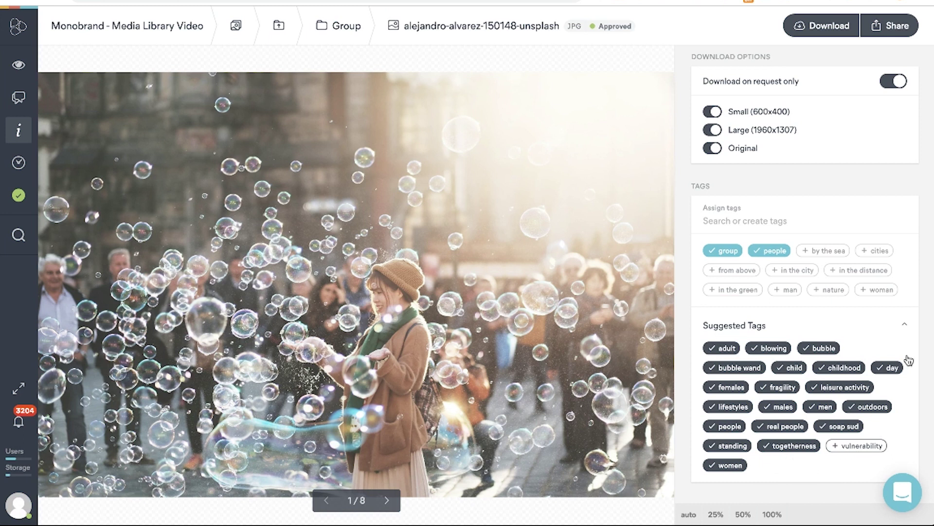
pyautogui.scroll(5, 910, 331)
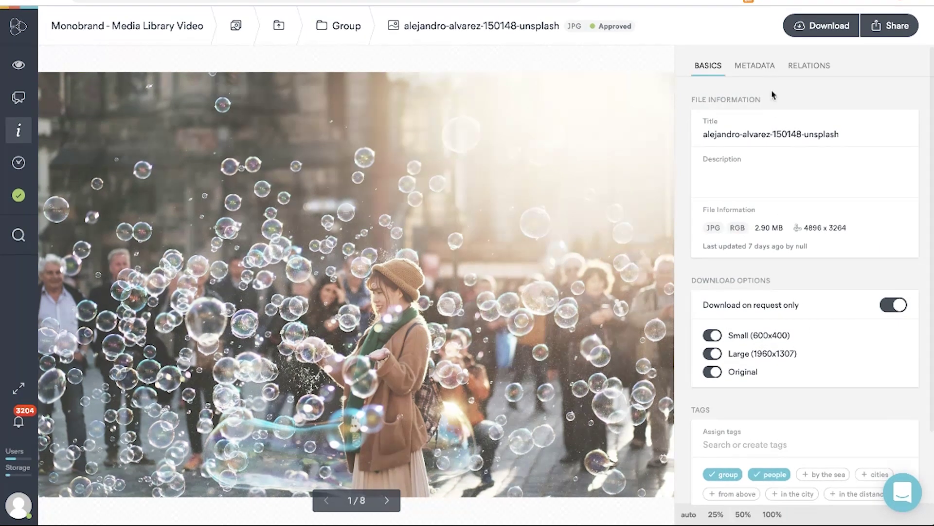
# Step: Review the soap-bubble image's standard and custom metadata, its related assets and its guideline usage
pyautogui.click(755, 66)
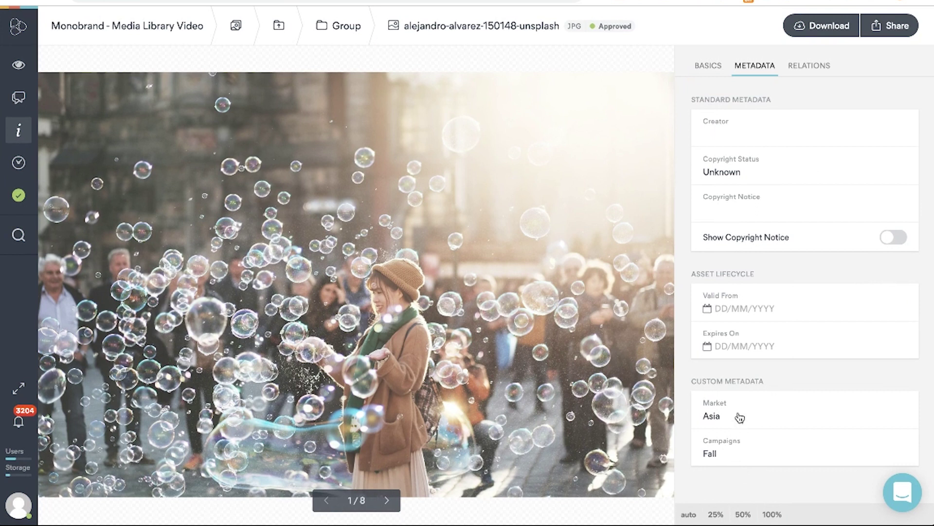
pyautogui.click(810, 73)
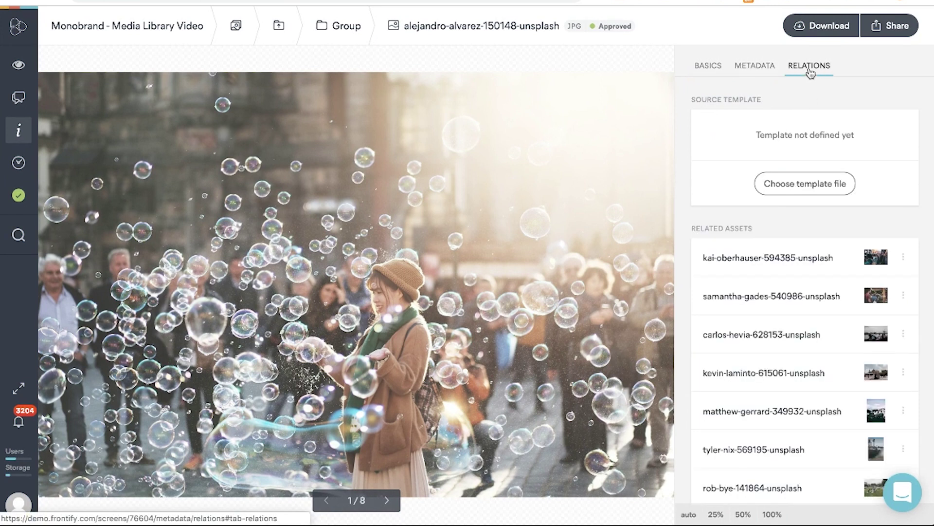
pyautogui.scroll(-2, 700, 190)
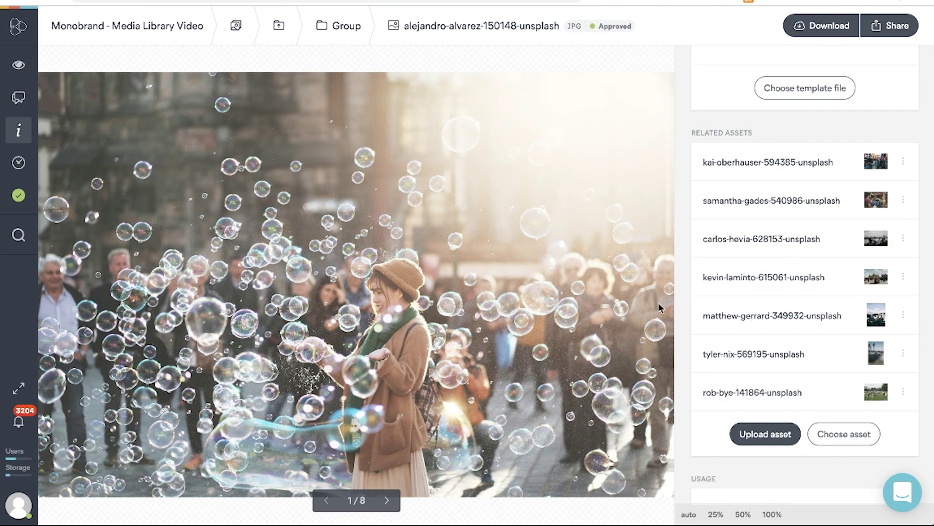
pyautogui.scroll(-1, 788, 309)
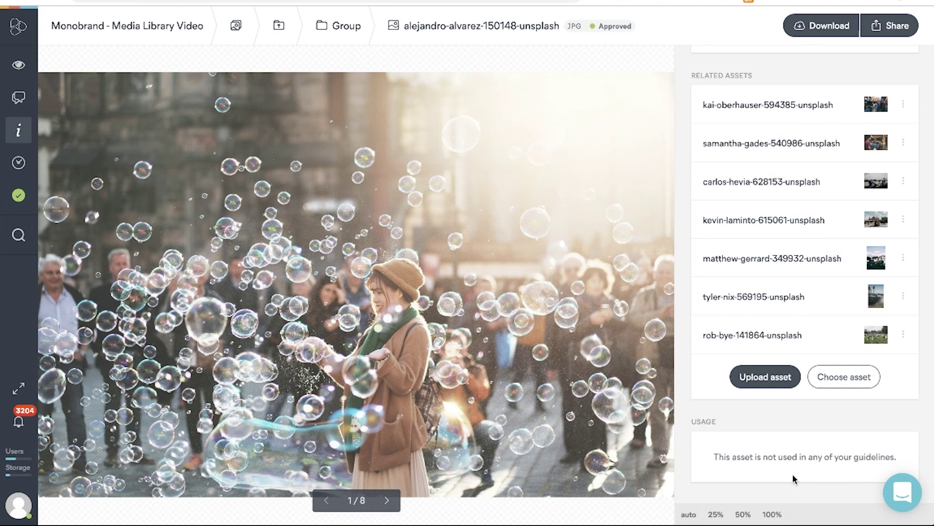
pyautogui.scroll(3, 794, 478)
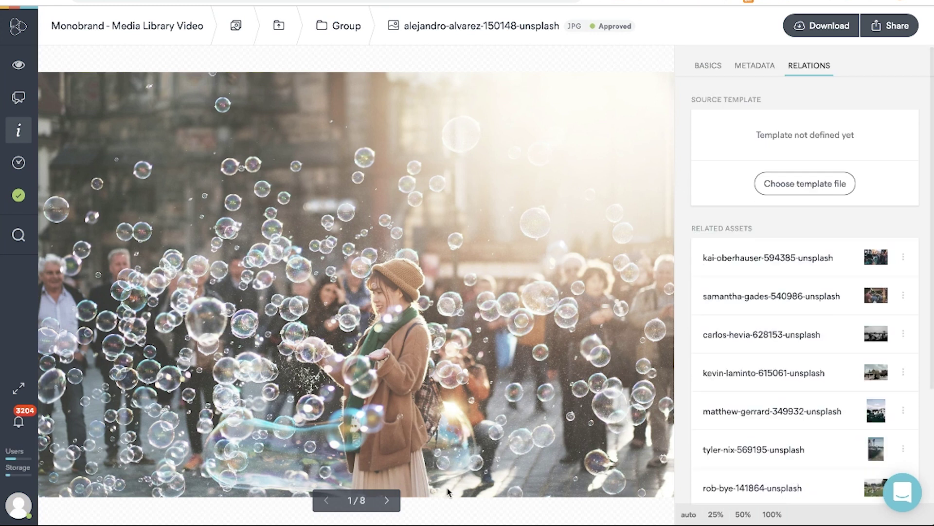
# Step: Go to the second image in the folder and examine the copyright notice in its metadata
pyautogui.click(388, 502)
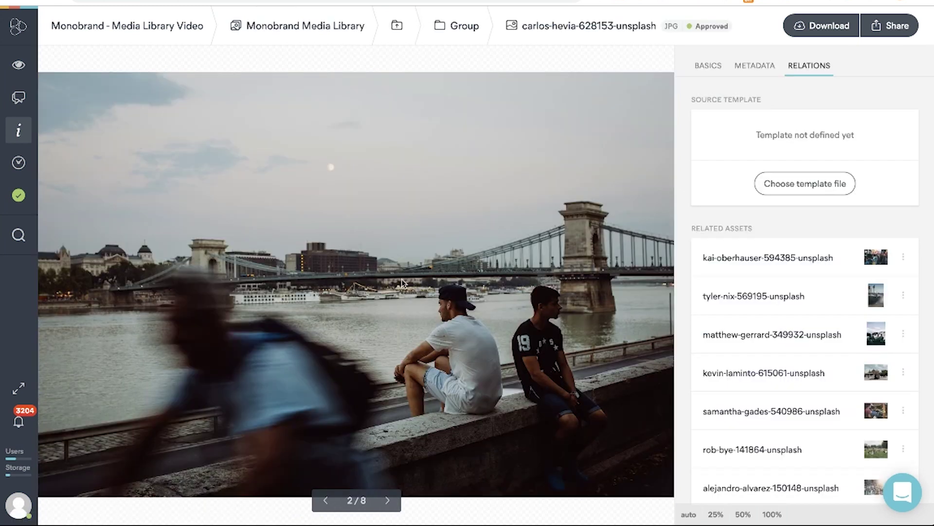
pyautogui.click(754, 67)
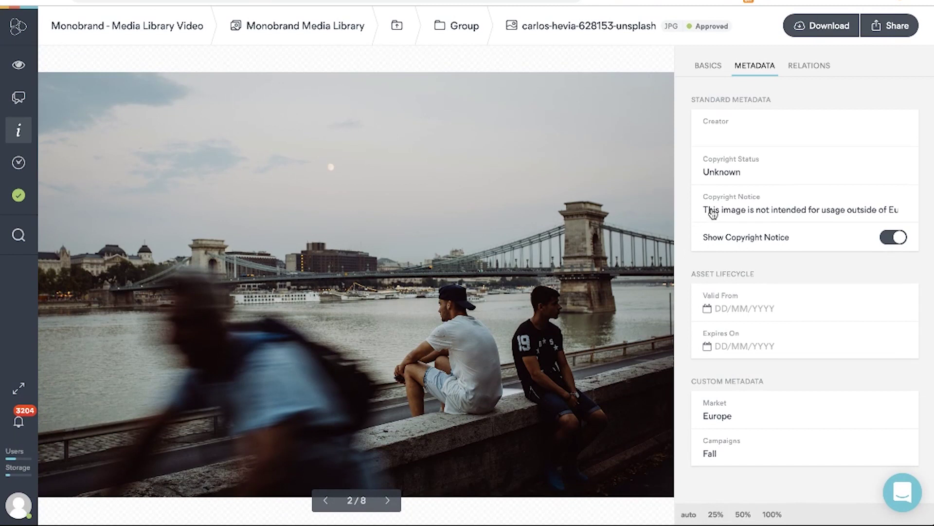
pyautogui.click(833, 217)
pyautogui.click(913, 216)
# Step: Go to the third image and pick 31/05/2019 as its Expires On date
pyautogui.click(388, 502)
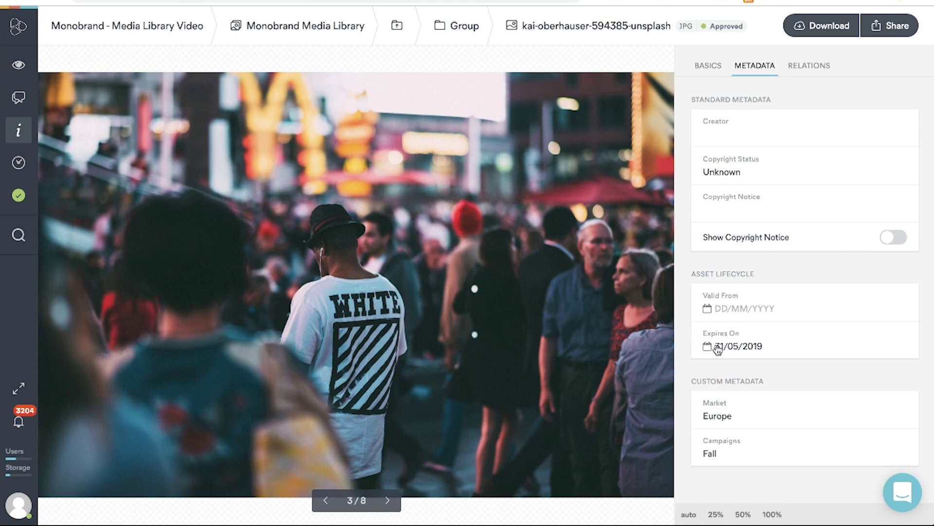
pyautogui.click(733, 346)
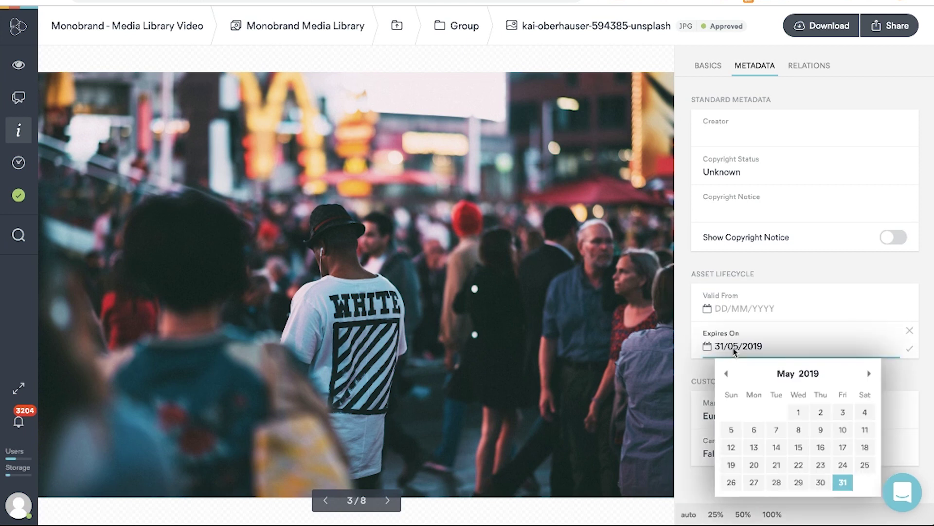
pyautogui.click(843, 483)
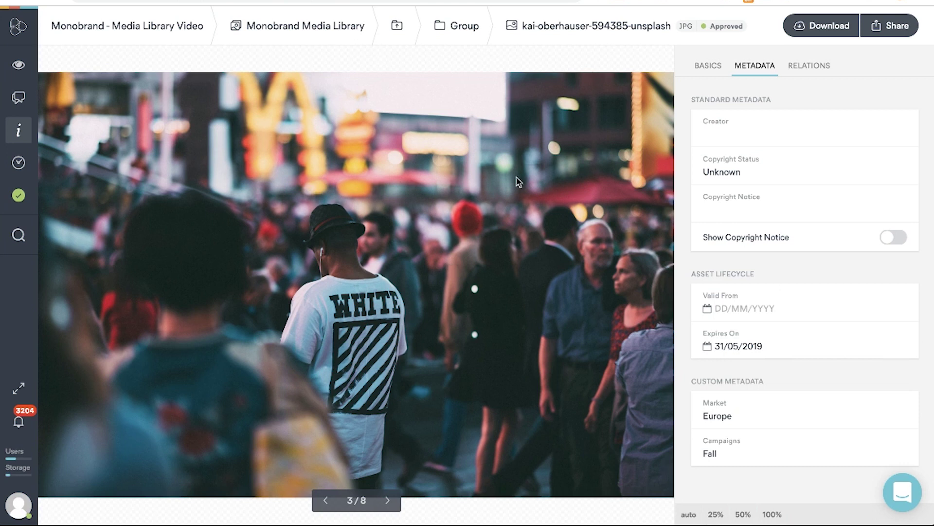
# Step: Return to the Monobrand Media Library overview and open the style guide's Media Library page for editing its search filters
pyautogui.click(286, 27)
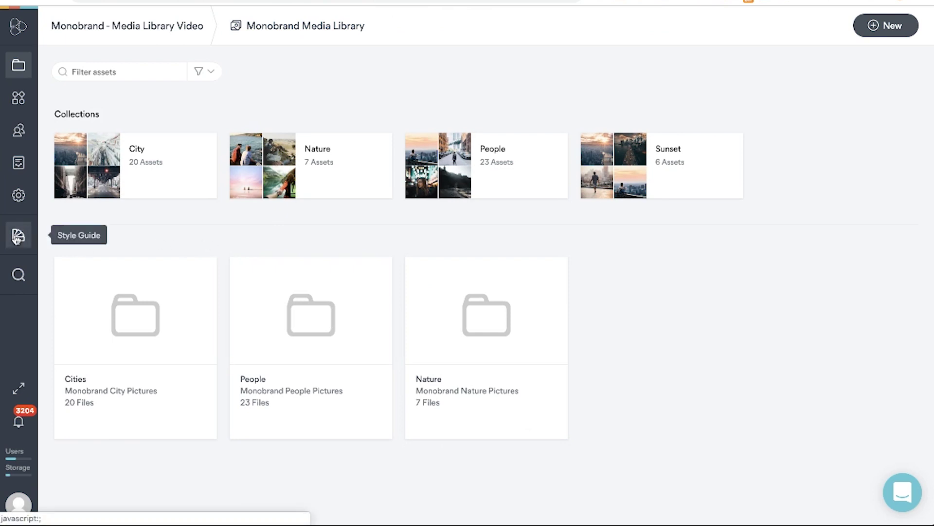
pyautogui.moveTo(17, 237)
pyautogui.click(104, 238)
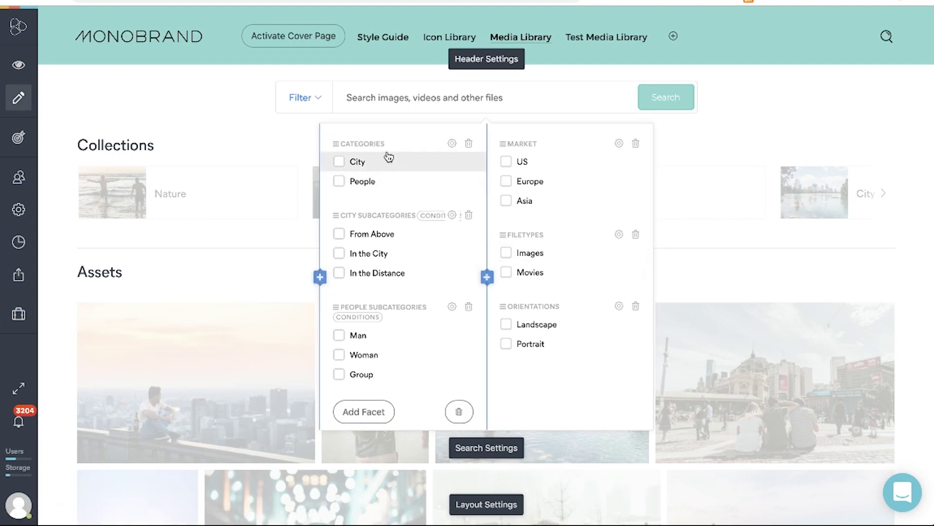
# Step: Add a filter titled Nature with the included tag nature to the Categories facet and save the facet
pyautogui.click(452, 144)
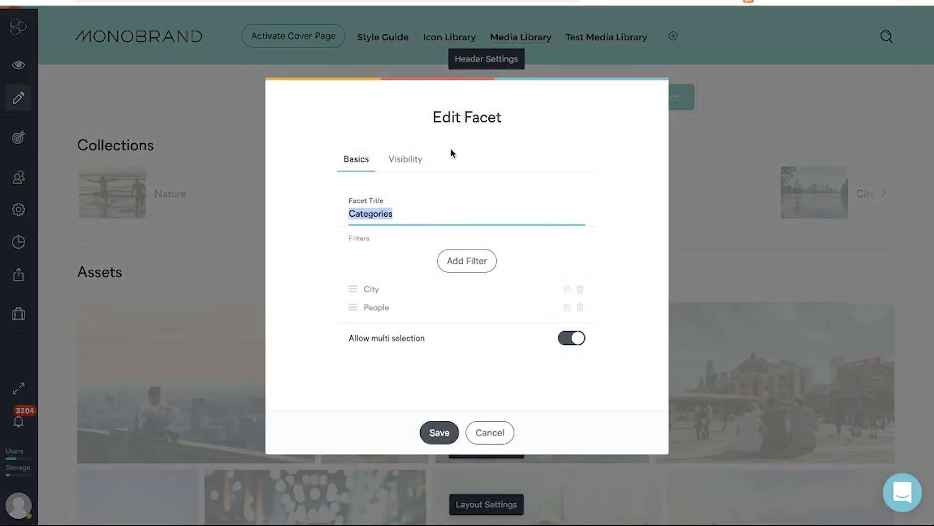
pyautogui.click(464, 272)
pyautogui.write('N')
pyautogui.click(394, 326)
pyautogui.write('naute')
pyautogui.press('BackSpace')
pyautogui.press('BackSpace')
pyautogui.press('BackSpace')
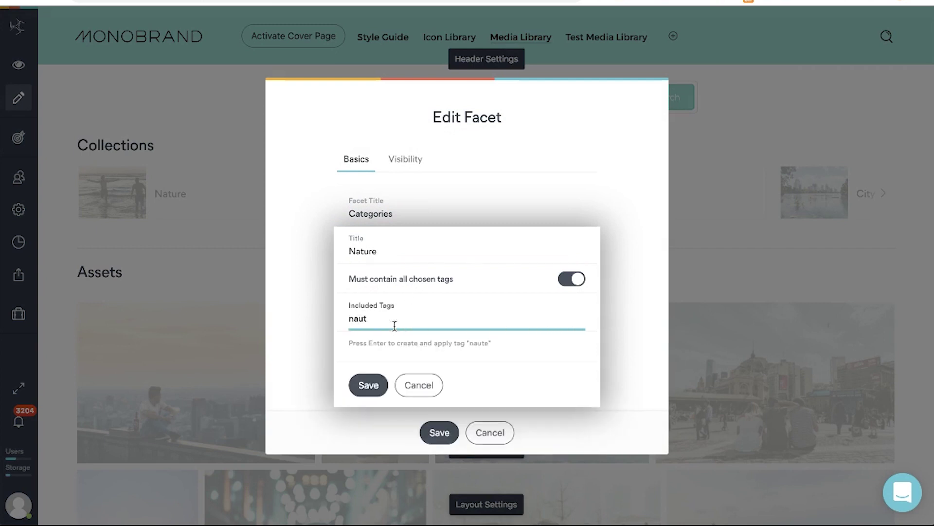
pyautogui.write('tu')
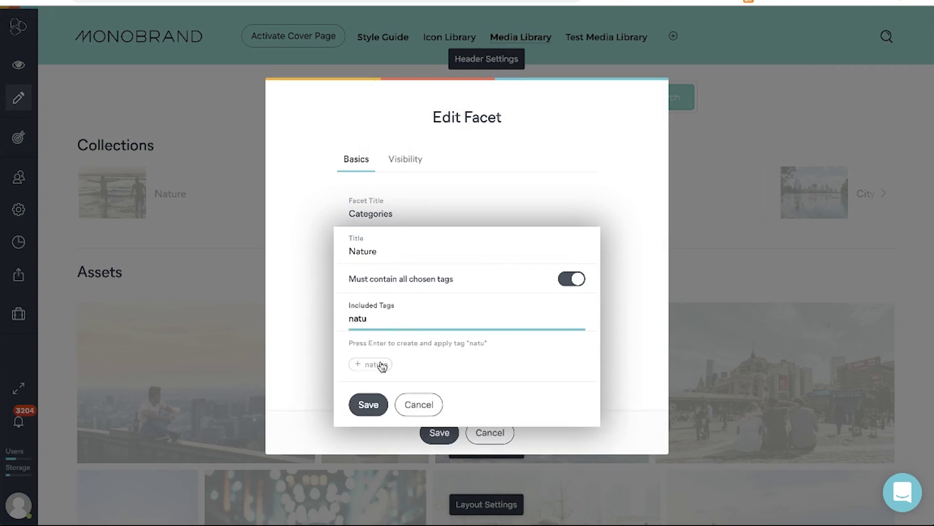
pyautogui.click(377, 364)
pyautogui.click(368, 405)
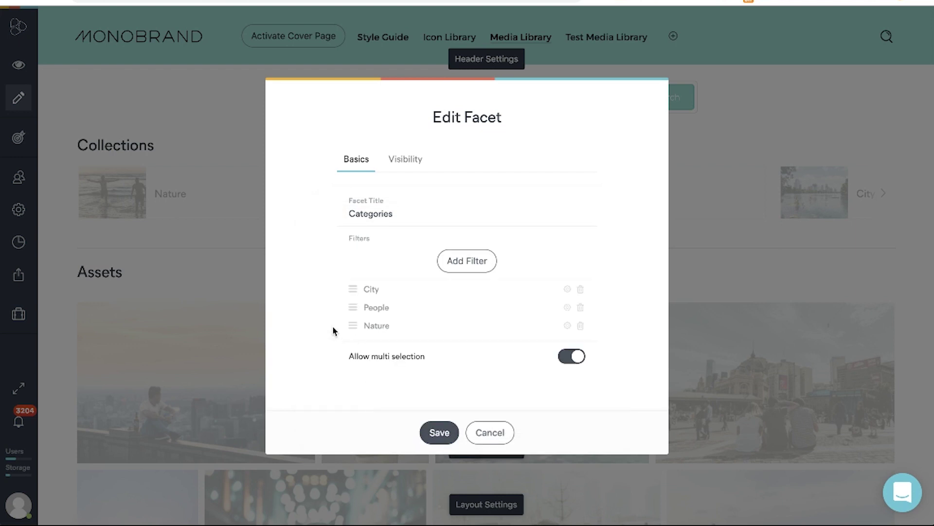
pyautogui.click(432, 435)
# Step: Start a tag-based facet titled Nature Subcategories and add the filter In the Green with the included tag in the green
pyautogui.moveTo(409, 384)
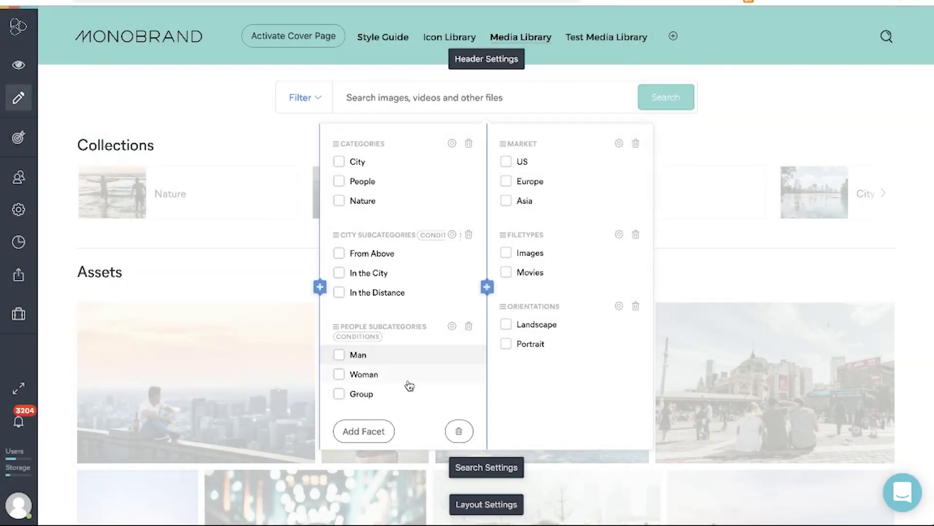
pyautogui.click(371, 435)
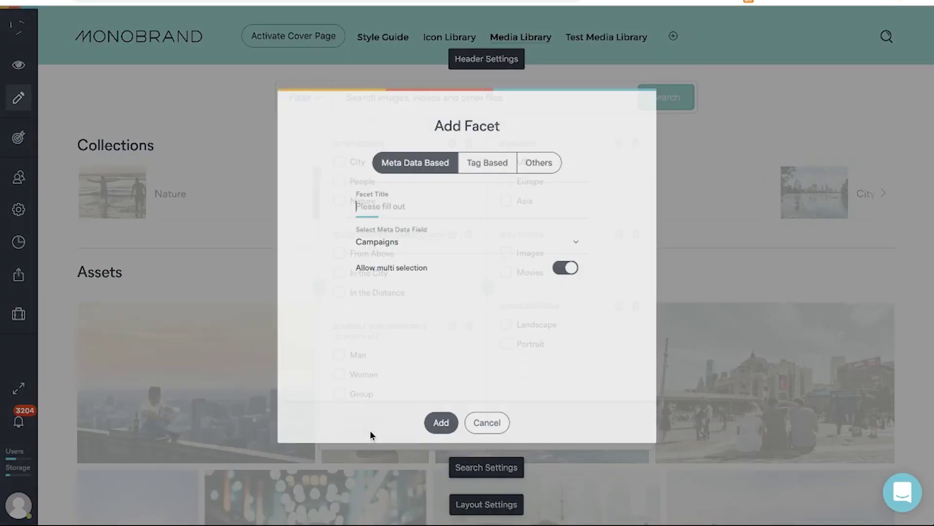
pyautogui.click(476, 157)
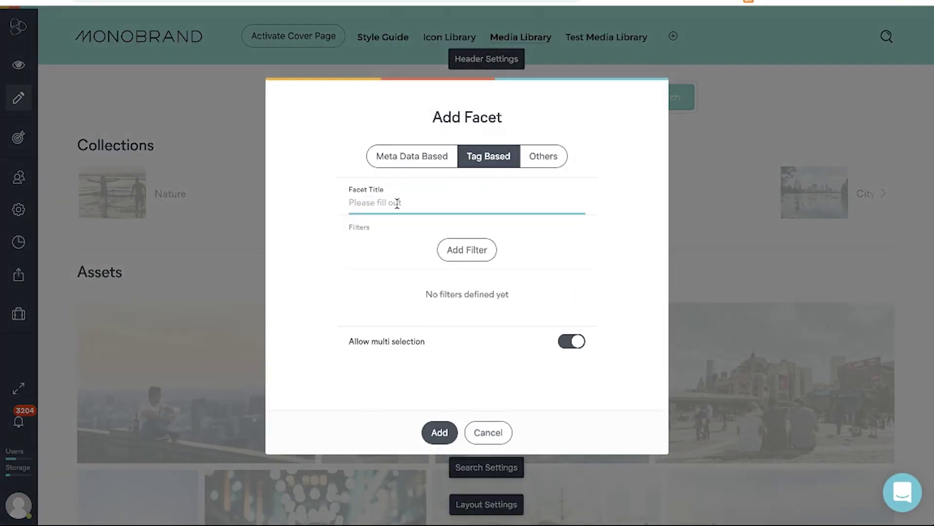
pyautogui.write('Nature Subcategories')
pyautogui.click(468, 250)
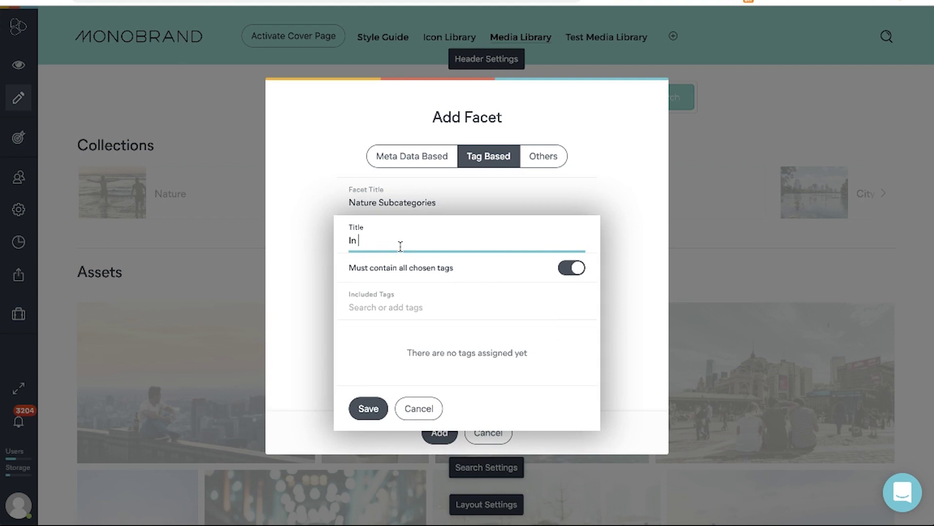
pyautogui.click(386, 307)
pyautogui.write('in the')
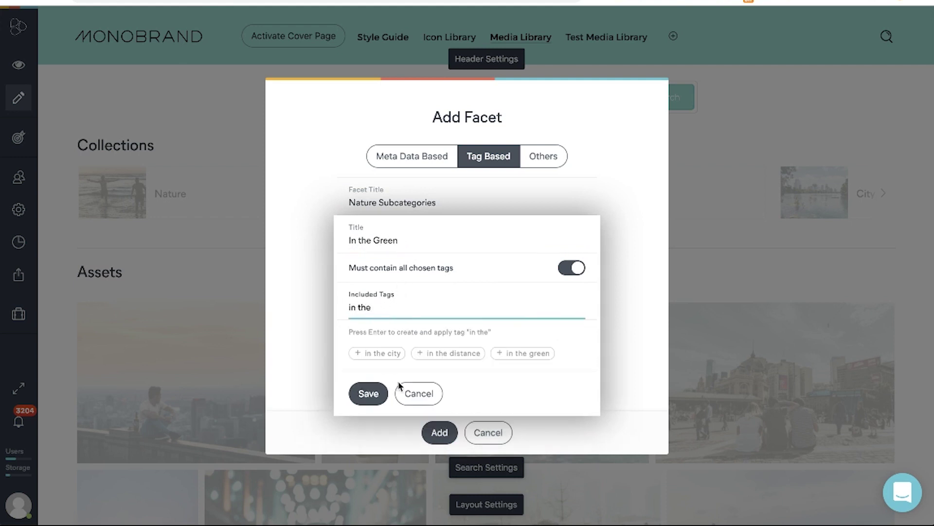
pyautogui.click(511, 354)
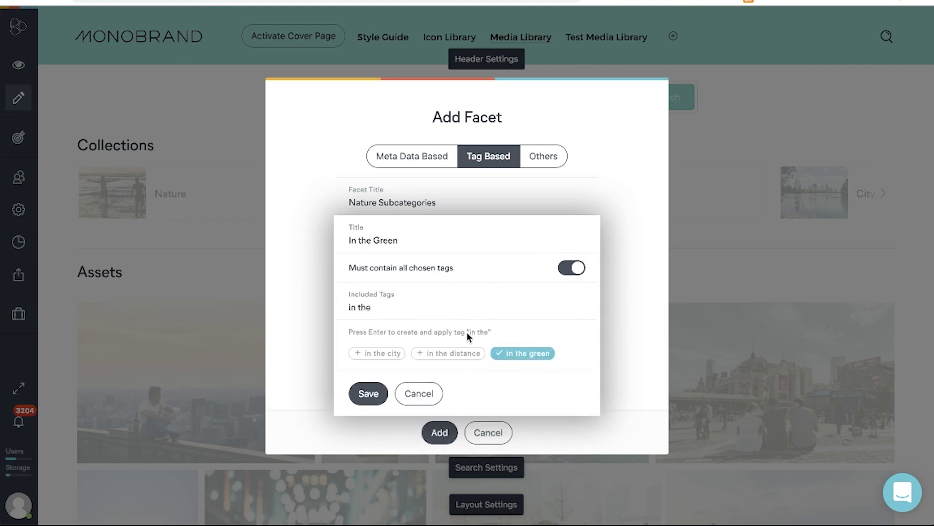
pyautogui.click(368, 392)
# Step: Give Nature Subcategories a second filter titled By the Sea with the included tag by the sea, and add the facet
pyautogui.click(477, 258)
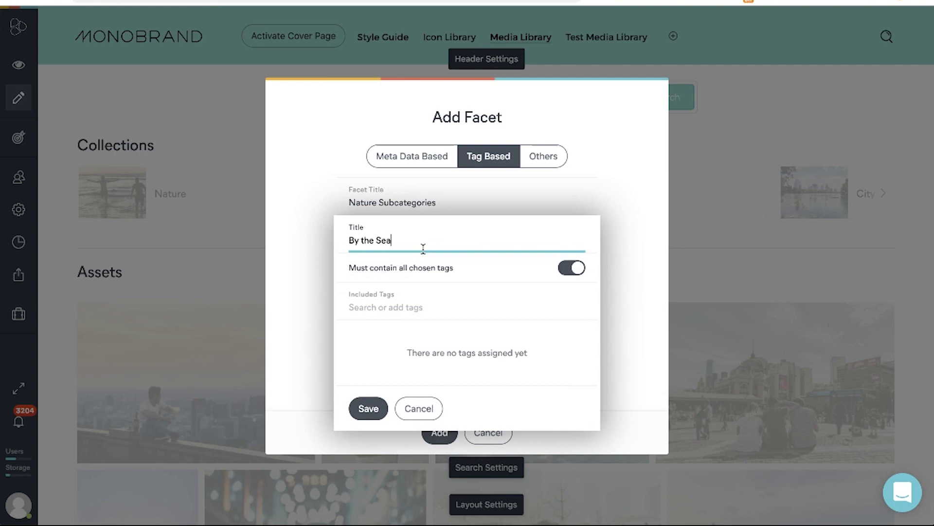
pyautogui.click(402, 315)
pyautogui.write('by the')
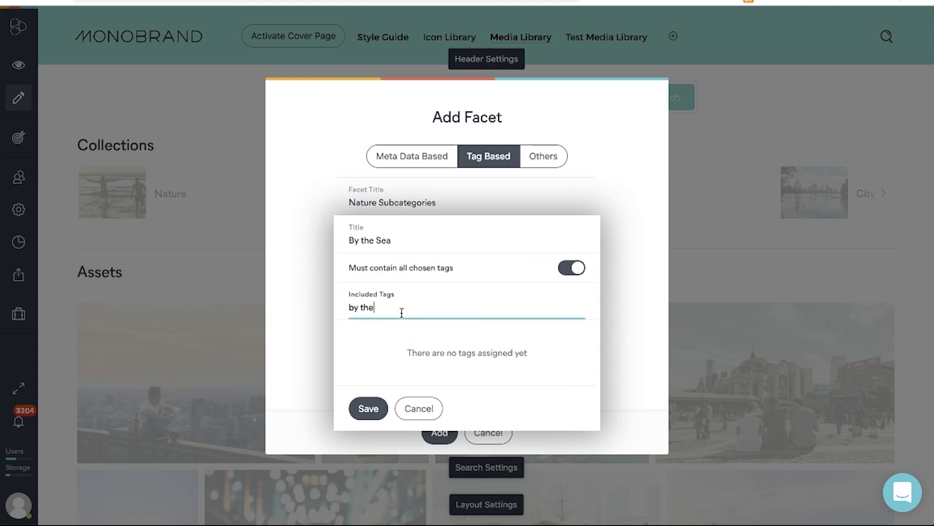
pyautogui.write(' sea')
pyautogui.click(383, 354)
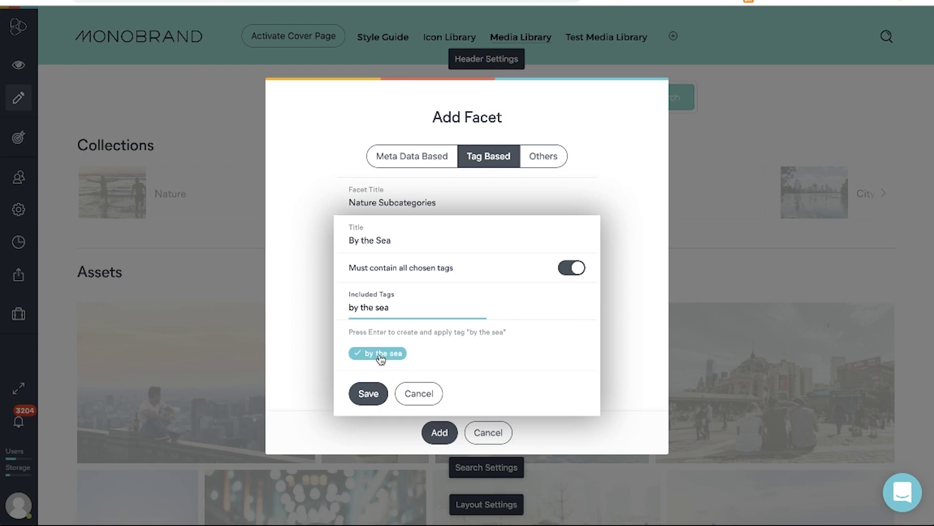
pyautogui.click(371, 391)
pyautogui.click(438, 432)
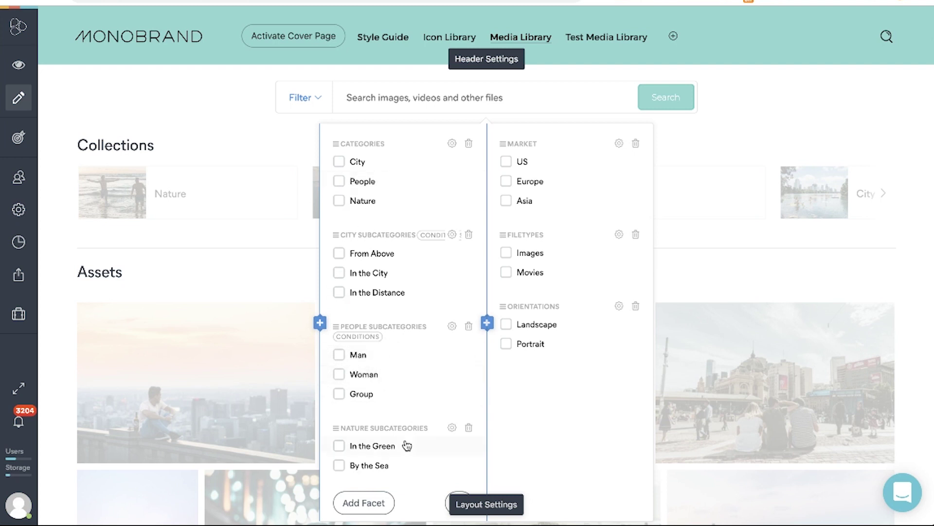
# Step: Restrict the visibility of the Nature Subcategories facet with the condition Categories = Nature and save it
pyautogui.click(452, 427)
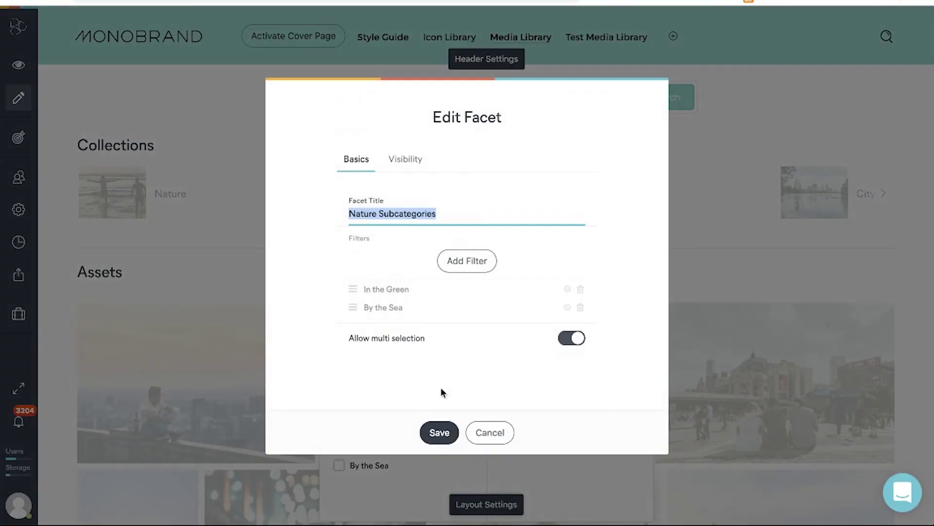
pyautogui.click(406, 160)
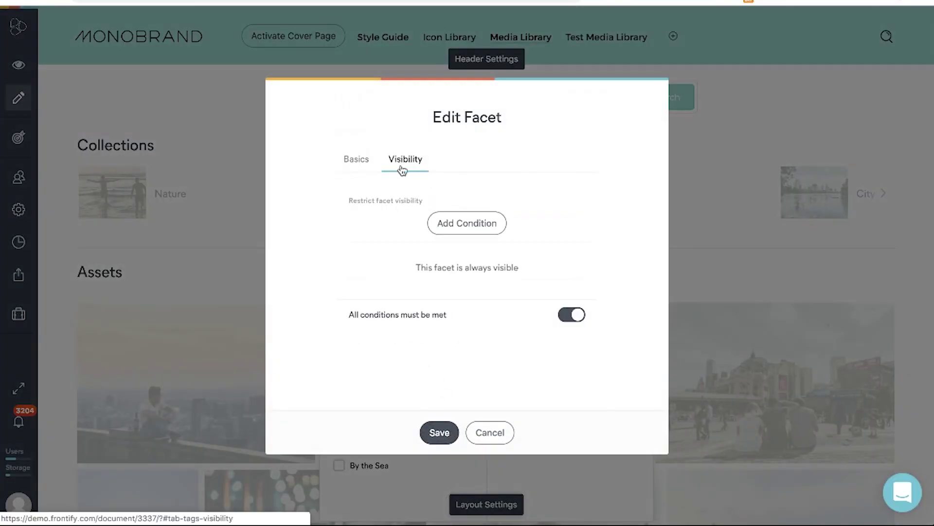
pyautogui.click(440, 223)
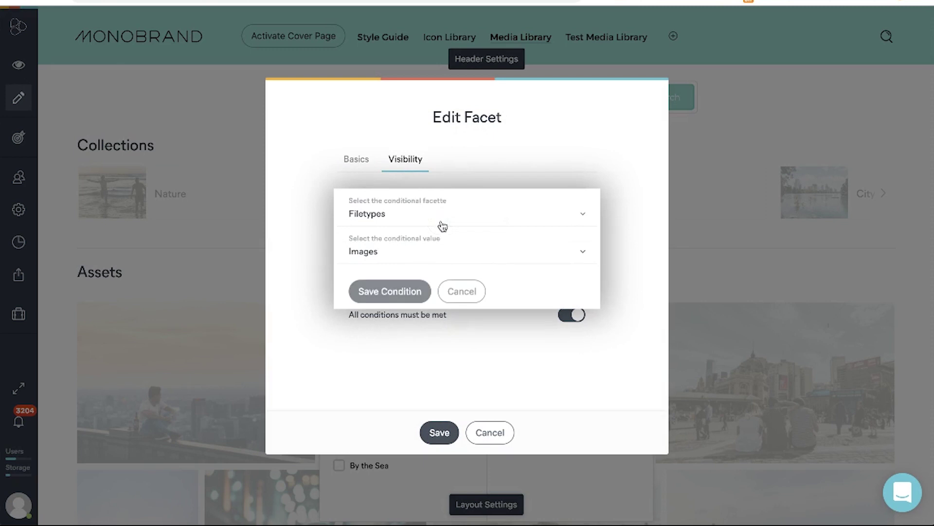
pyautogui.click(413, 217)
pyautogui.click(406, 283)
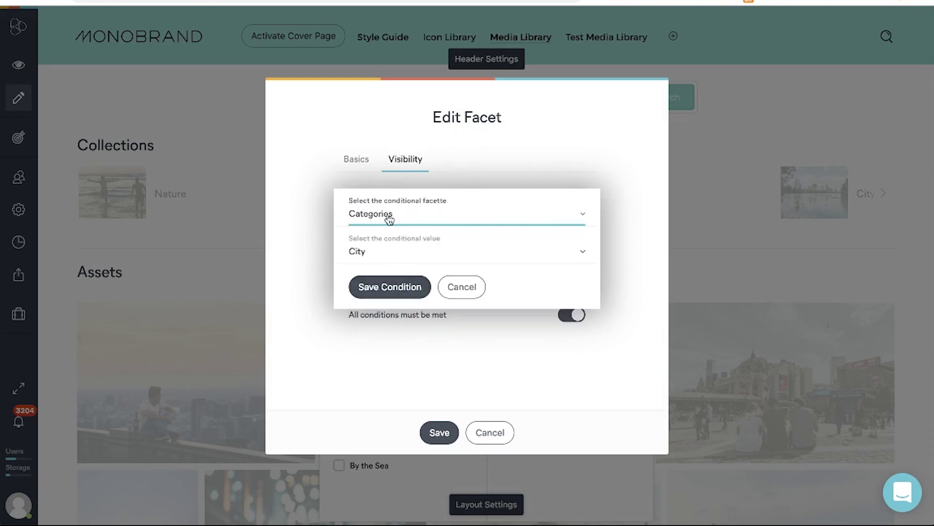
pyautogui.click(374, 253)
pyautogui.click(382, 320)
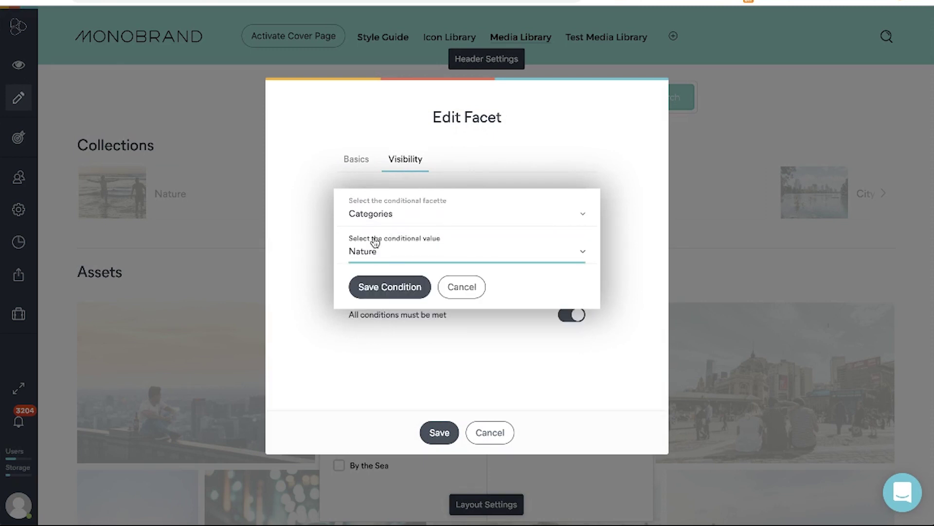
pyautogui.click(377, 288)
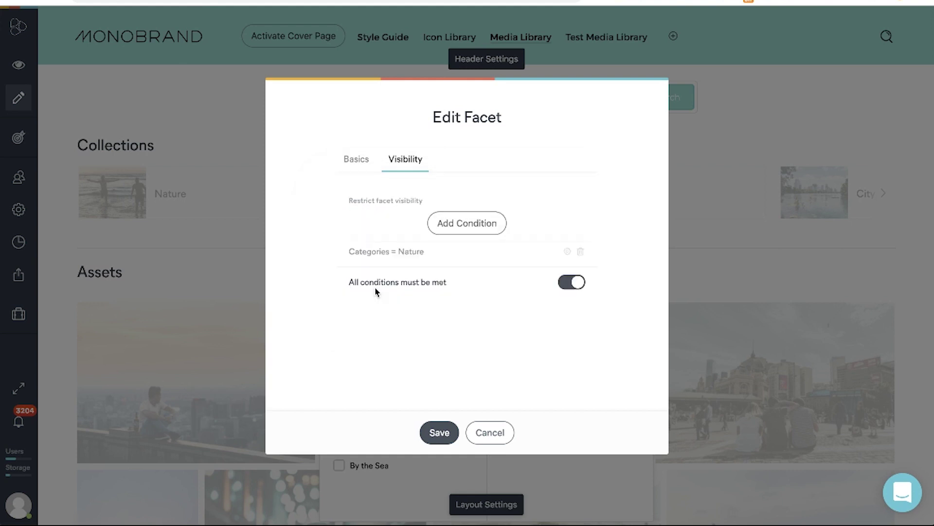
pyautogui.click(439, 432)
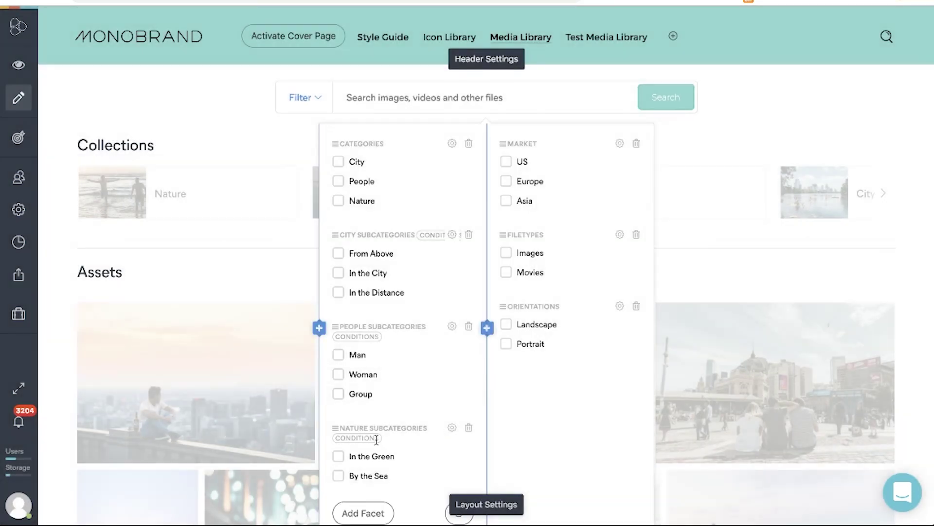
# Step: Add a metadata-based facet titled Campaigns, using the Campaigns field, to the column containing Market
pyautogui.scroll(-2, 548, 397)
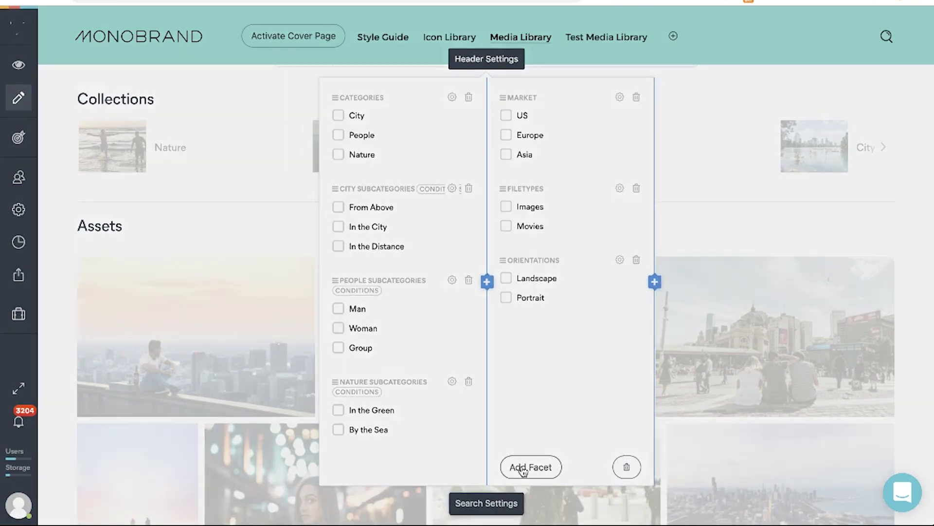
pyautogui.click(524, 467)
pyautogui.write('c')
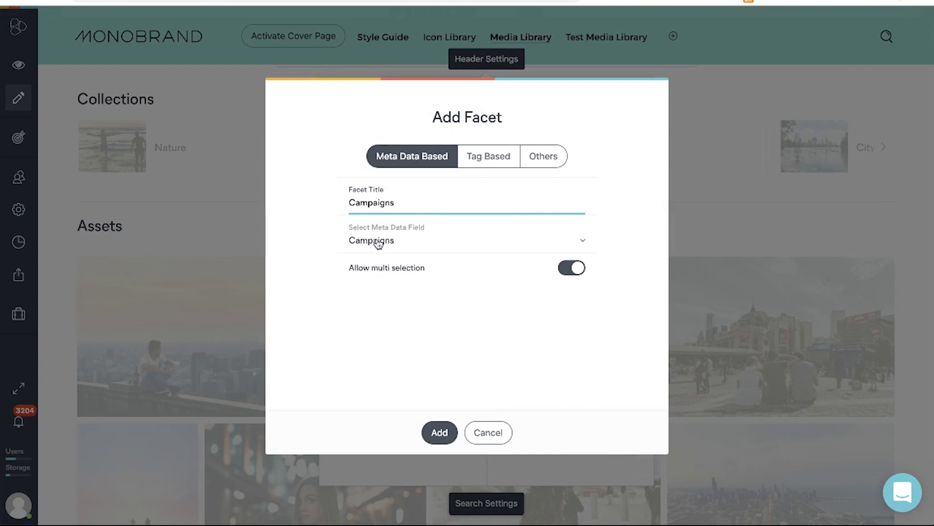
pyautogui.click(440, 433)
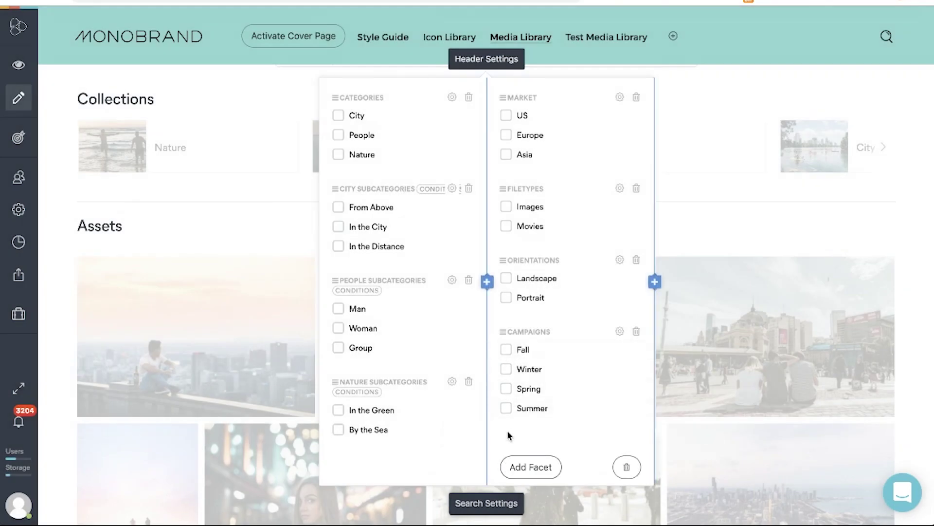
# Step: Move the Campaigns facet directly below the Market facet, above Filetypes
pyautogui.scroll(1, 507, 430)
pyautogui.moveTo(503, 351); pyautogui.dragTo(507, 223)
pyautogui.moveTo(504, 351); pyautogui.dragTo(515, 214)
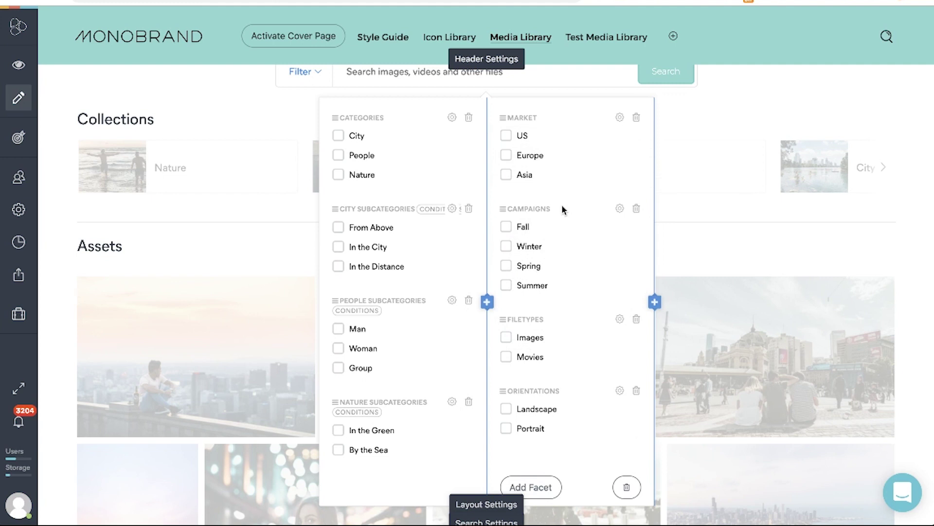
# Step: Set the search field's width to 400px in the search settings
pyautogui.scroll(-3, 562, 209)
pyautogui.click(481, 396)
pyautogui.scroll(-3, 455, 356)
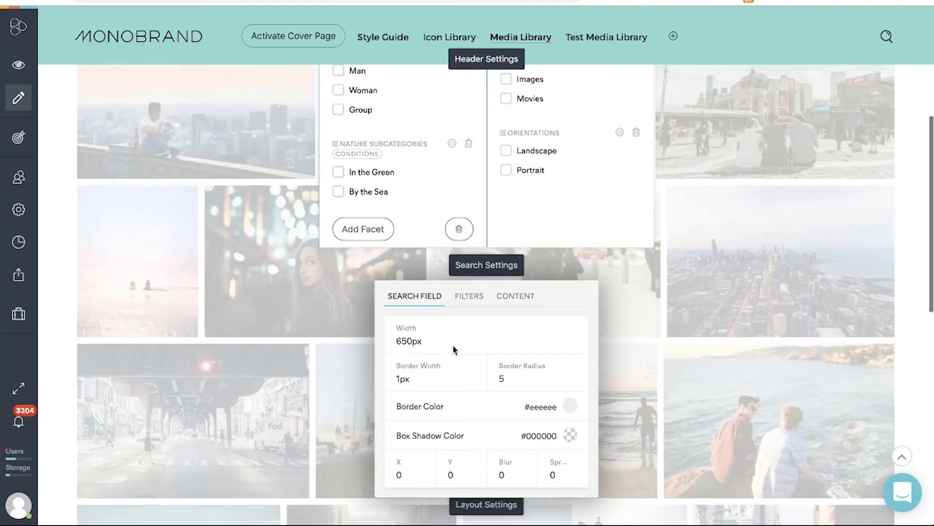
pyautogui.scroll(-2, 453, 349)
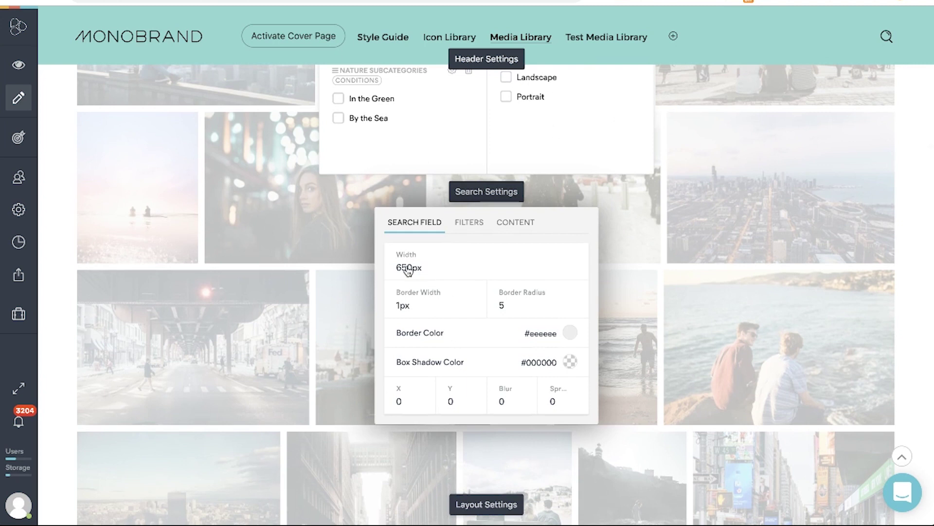
pyautogui.scroll(7, 404, 263)
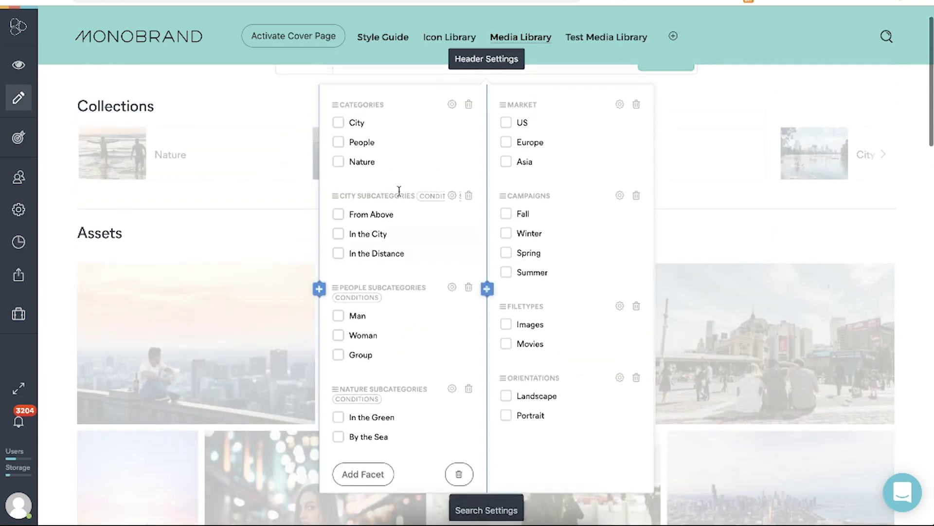
pyautogui.scroll(-8, 396, 194)
pyautogui.doubleClick(407, 235)
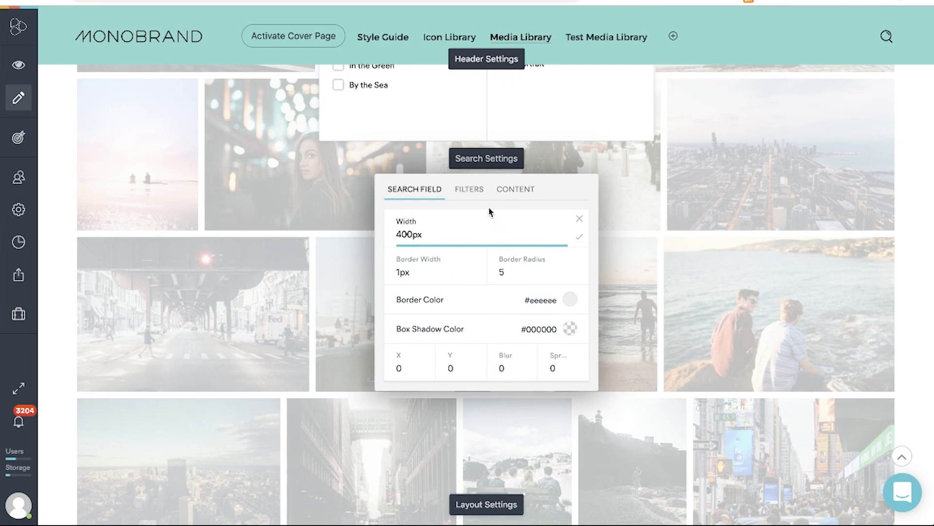
# Step: Switch the search filters' display style to Pills
pyautogui.click(479, 194)
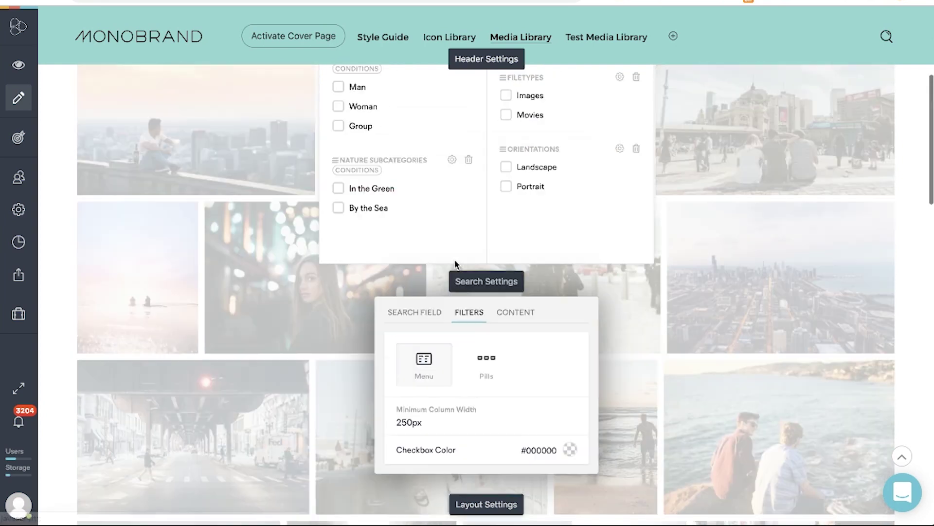
pyautogui.scroll(5, 456, 265)
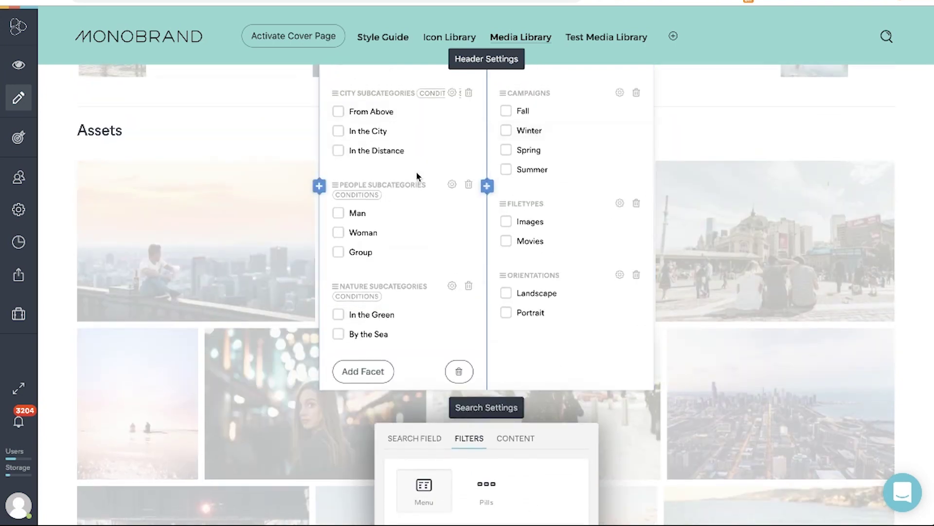
pyautogui.scroll(-3, 416, 171)
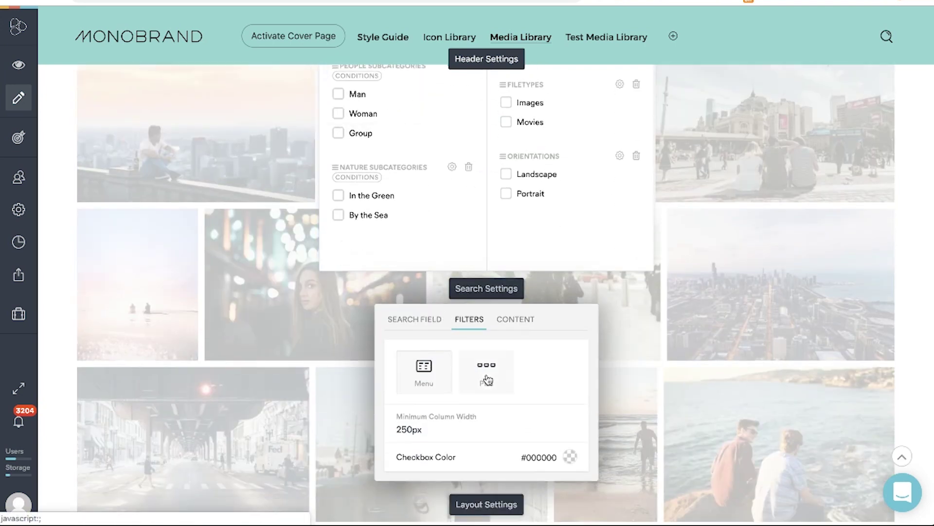
pyautogui.click(487, 379)
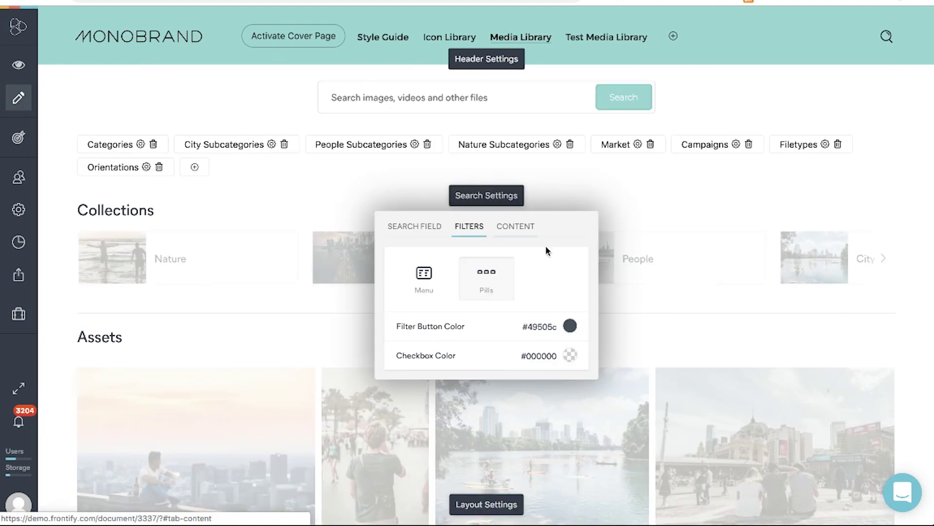
# Step: Limit the searchable assets to the Needs Review and Approved statuses, excluding No Status, On Hold, In Progress and Expired
pyautogui.click(519, 233)
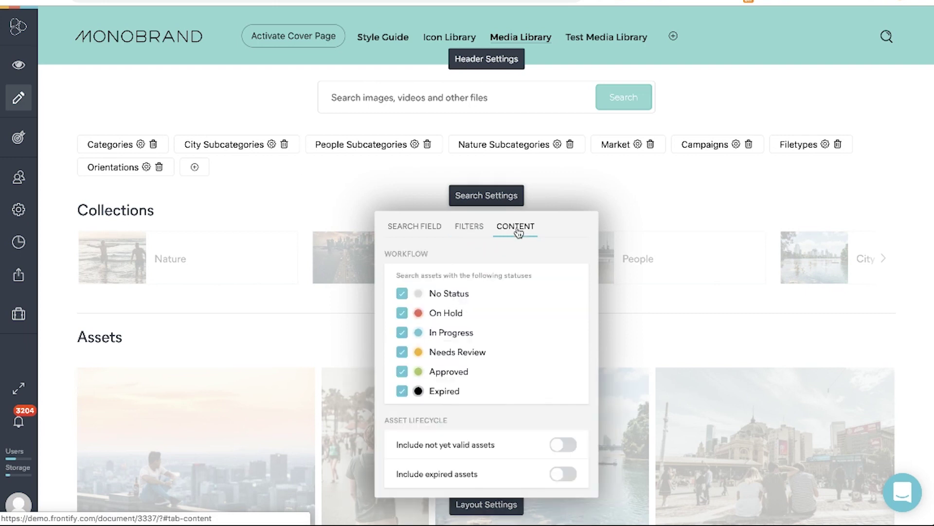
pyautogui.scroll(-1, 497, 341)
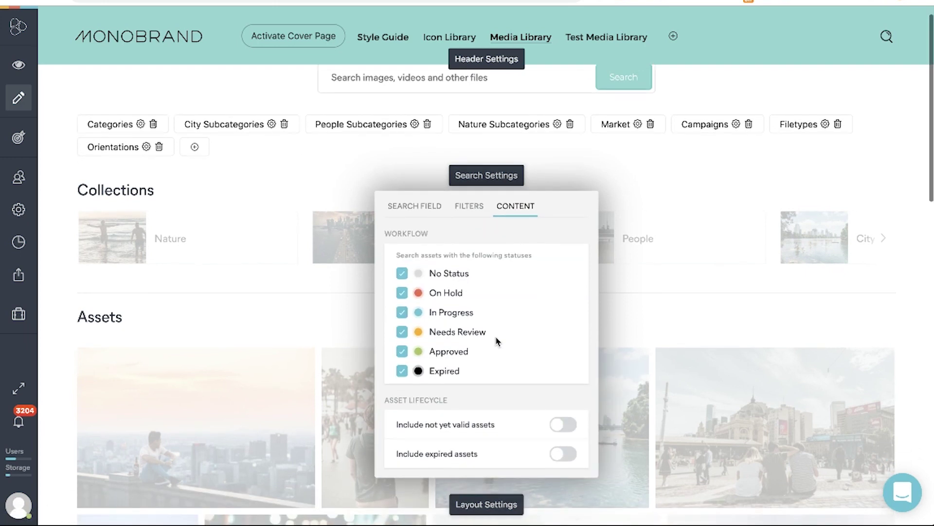
pyautogui.click(402, 314)
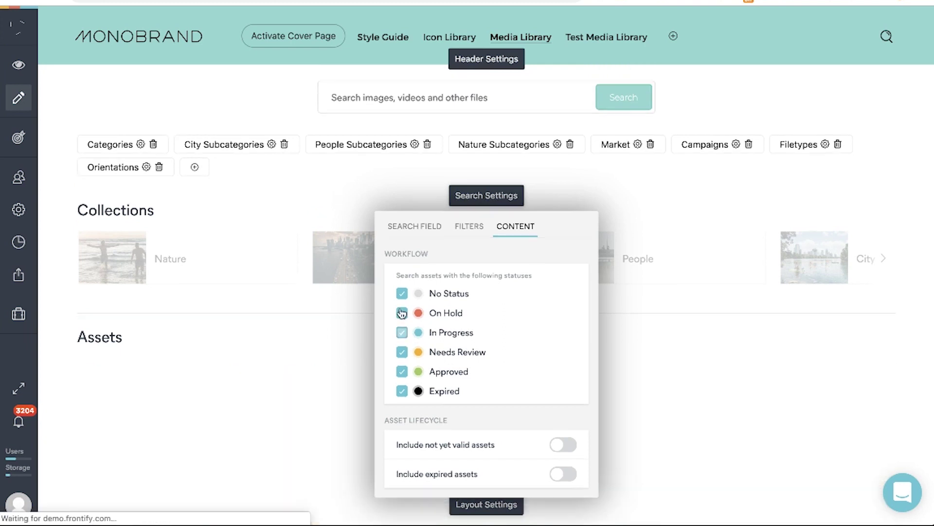
pyautogui.click(402, 313)
pyautogui.click(402, 295)
pyautogui.click(402, 352)
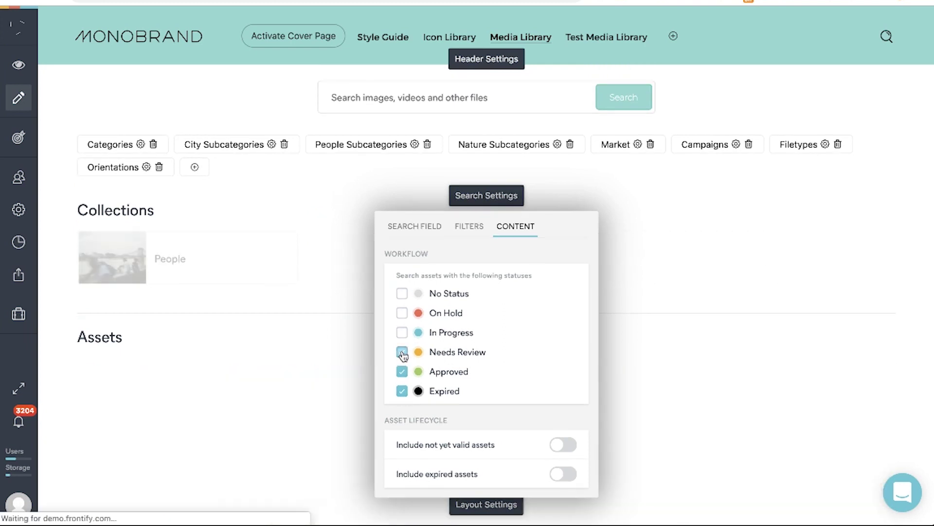
pyautogui.click(403, 392)
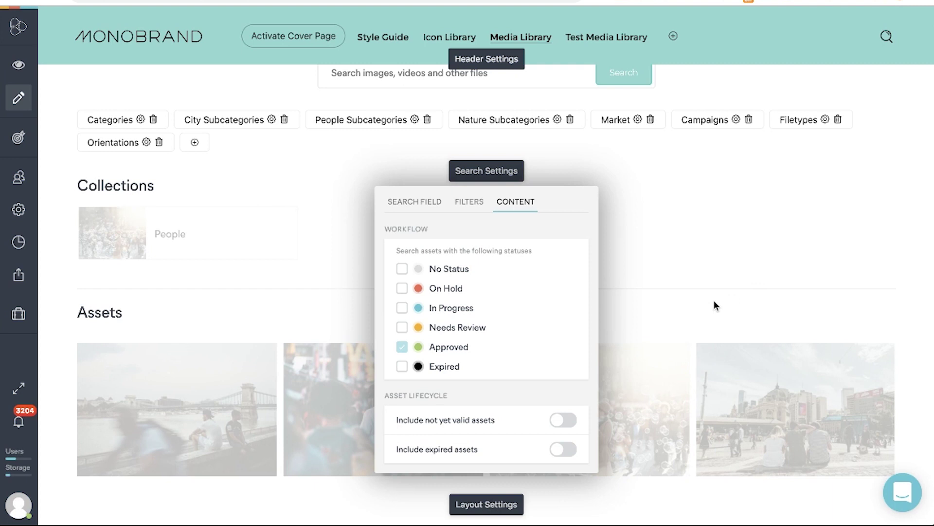
pyautogui.click(402, 332)
pyautogui.scroll(-4, 368, 343)
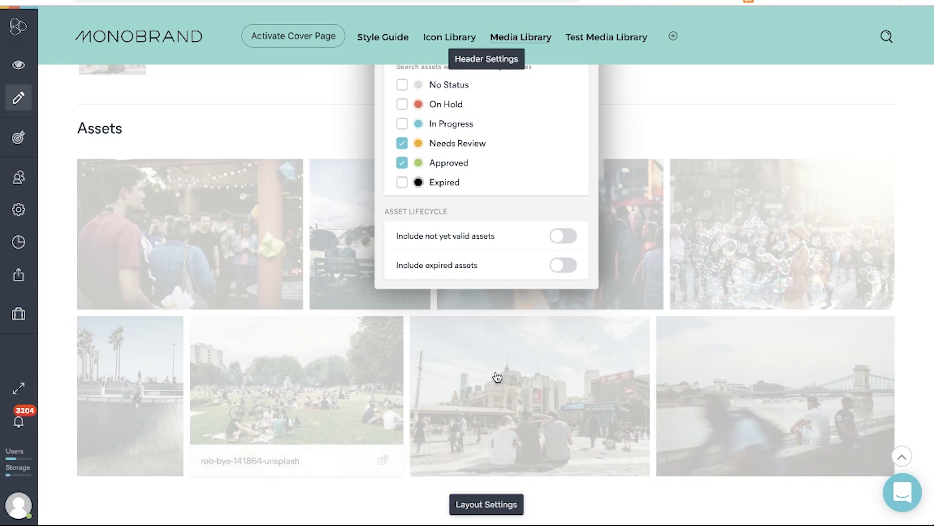
# Step: Exclude assets with the Needs Review status from the search and include No Status alongside Approved
pyautogui.scroll(1, 438, 350)
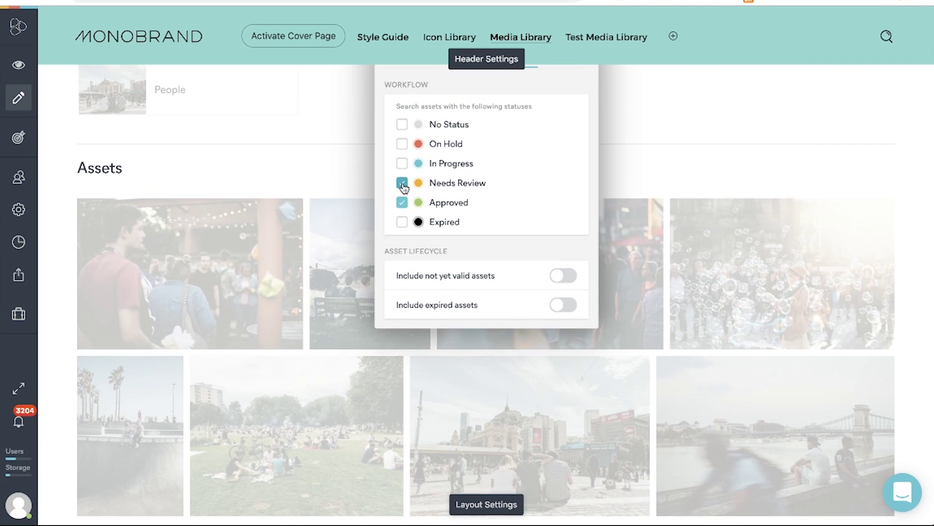
pyautogui.click(402, 184)
pyautogui.scroll(4, 403, 184)
pyautogui.click(402, 294)
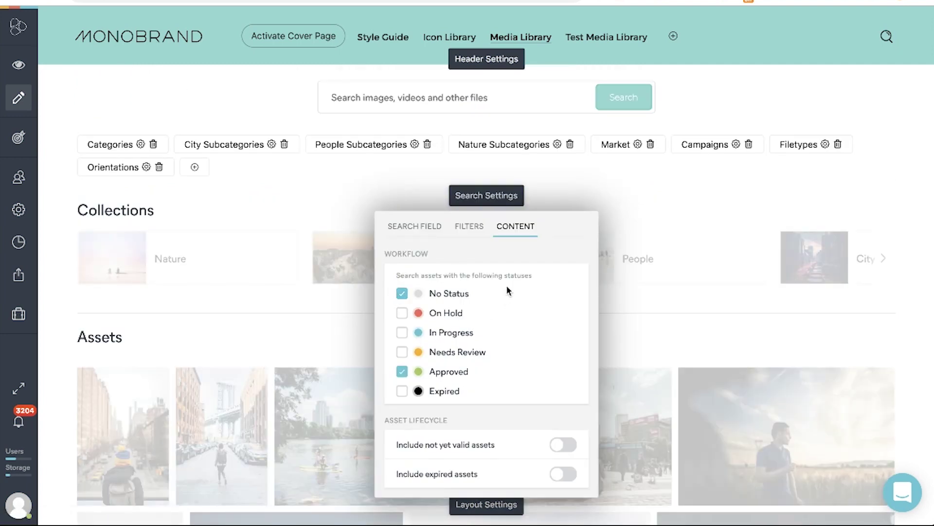
# Step: Set the asset spacing to 5 and the maximum image height to 350 in the layout settings
pyautogui.scroll(-2, 507, 291)
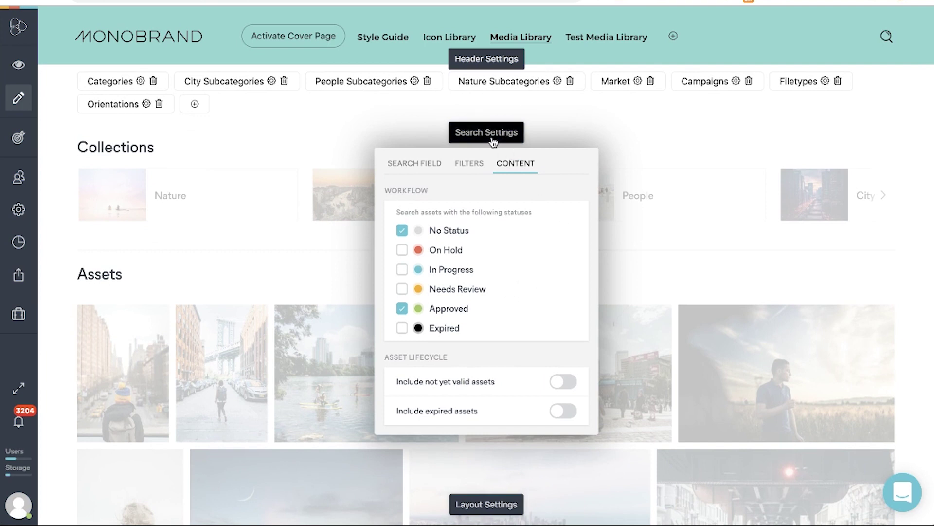
pyautogui.scroll(-3, 474, 289)
pyautogui.scroll(-2, 474, 289)
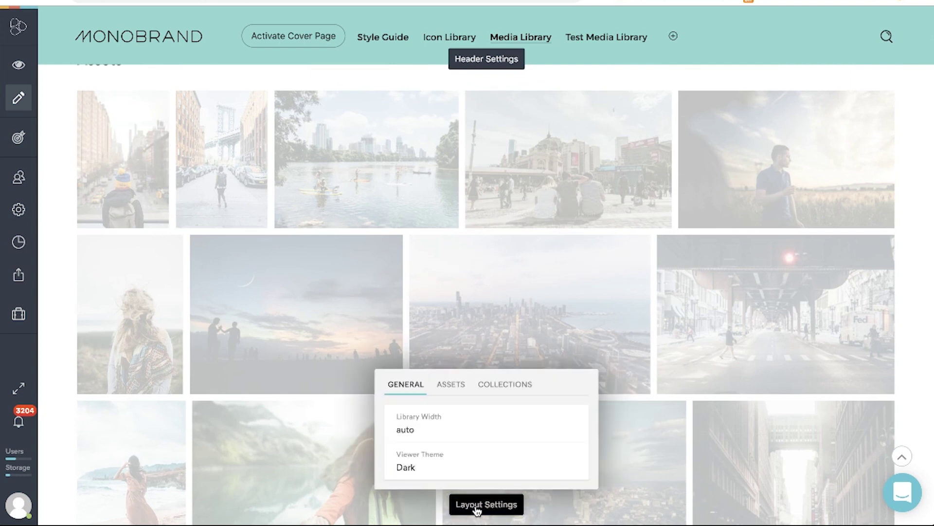
pyautogui.click(454, 387)
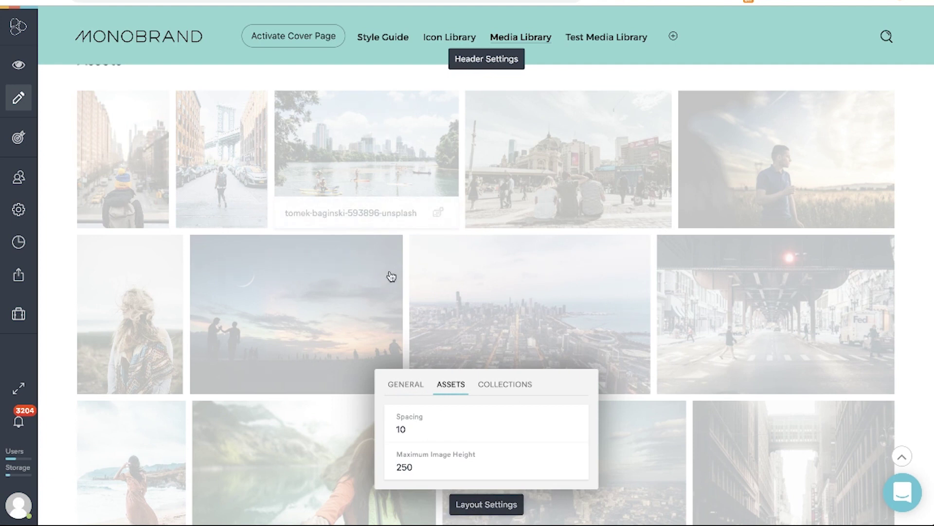
pyautogui.click(402, 431)
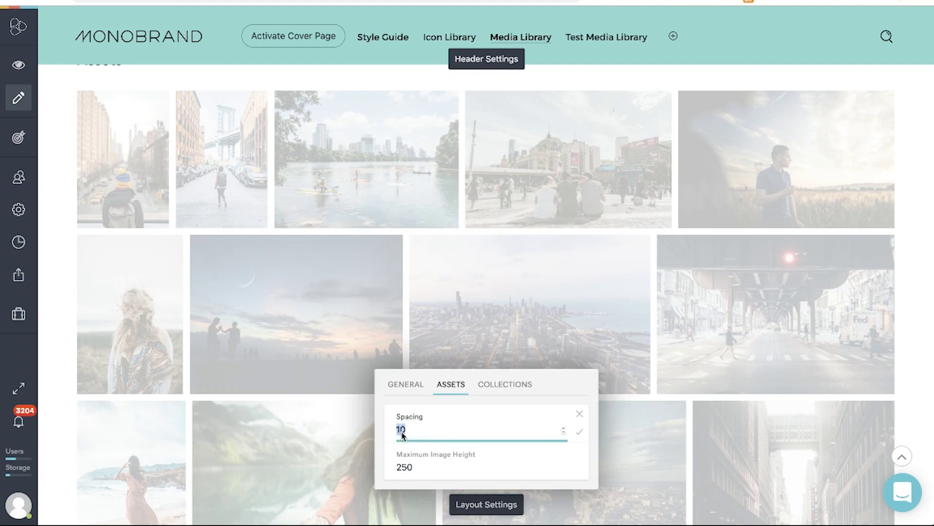
pyautogui.click(411, 470)
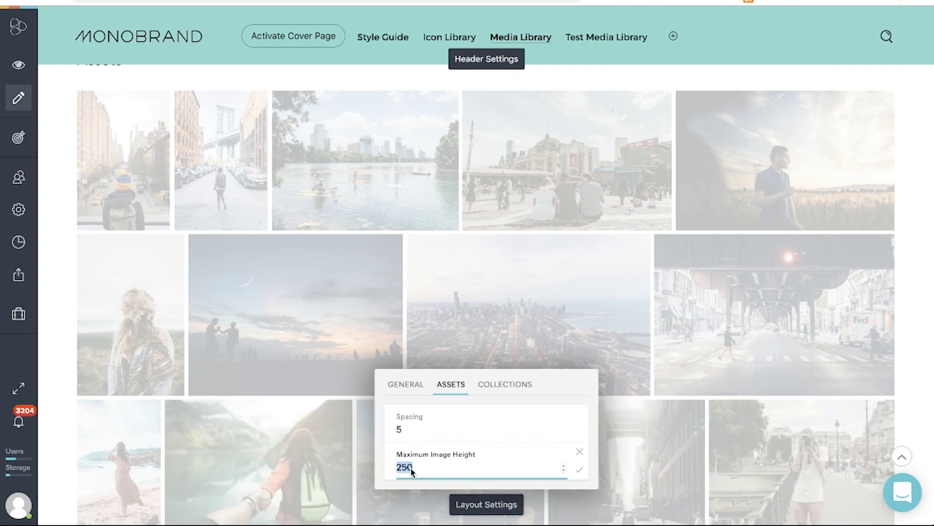
pyautogui.write('3')
pyautogui.press('Return')
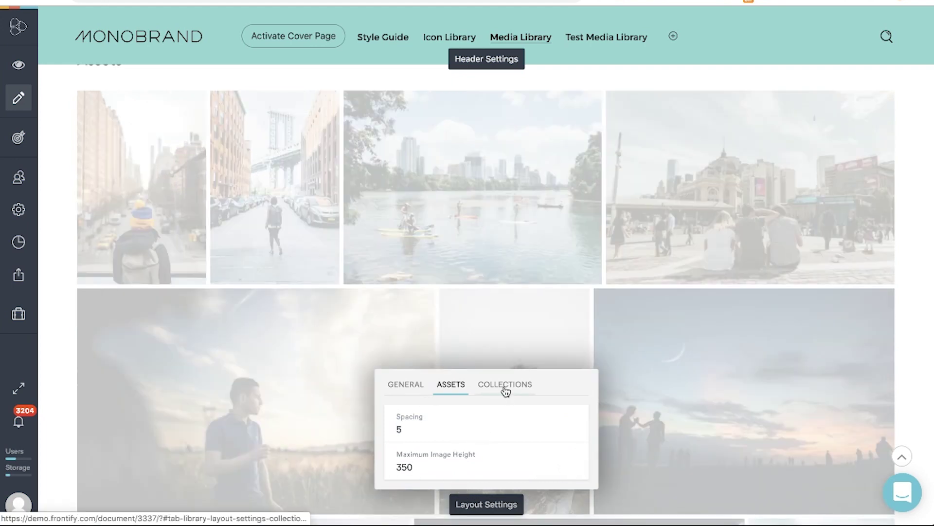
# Step: Change the overview display of the collections from Slider to Gallery
pyautogui.scroll(4, 267, 271)
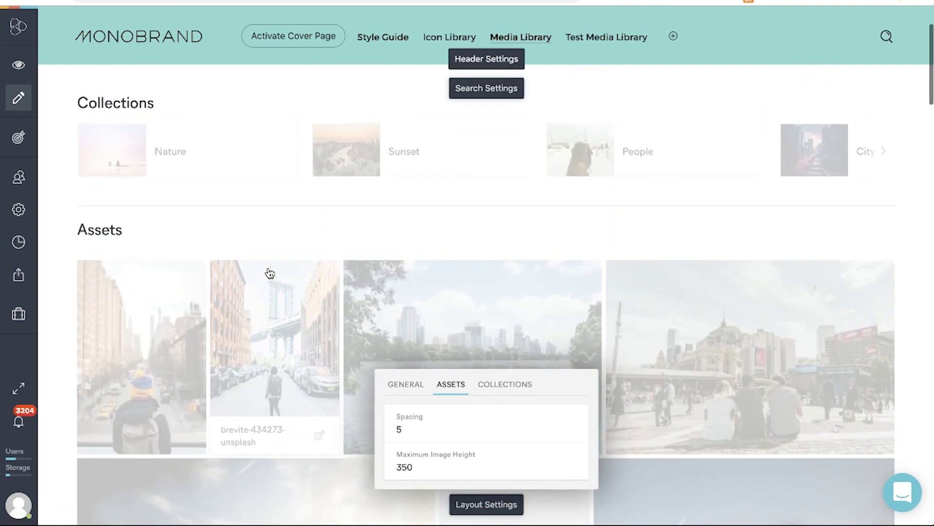
pyautogui.scroll(2, 252, 364)
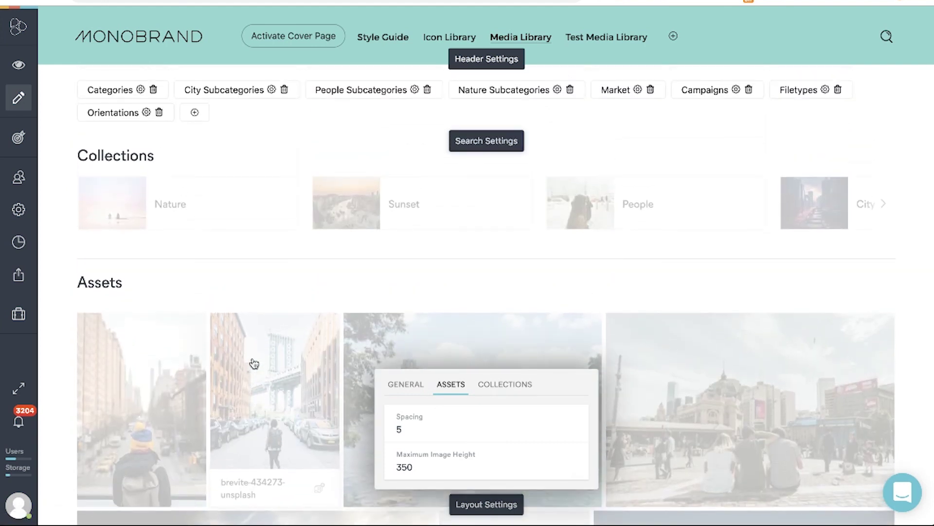
pyautogui.click(513, 385)
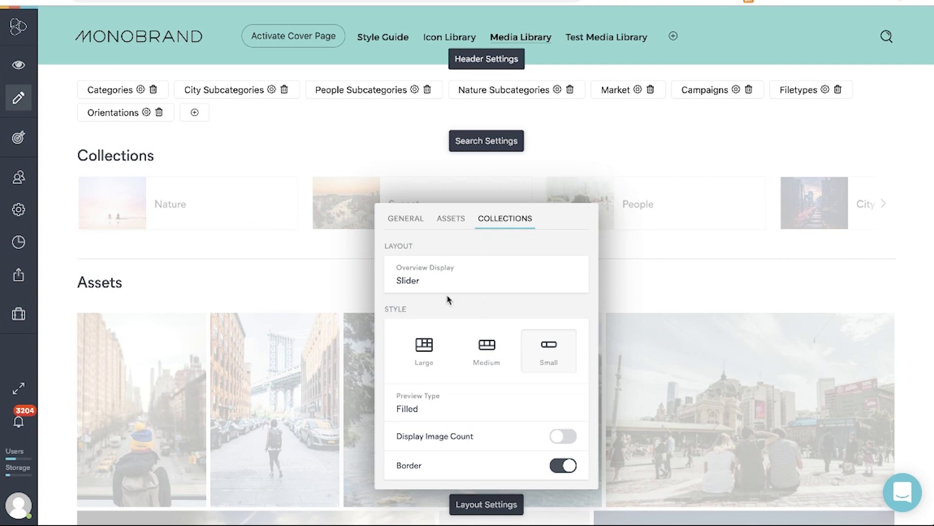
pyautogui.click(411, 282)
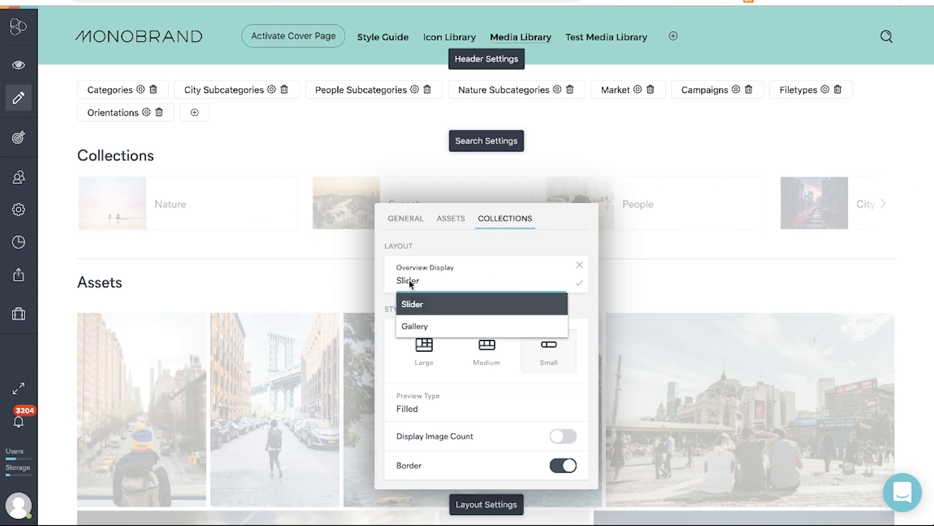
pyautogui.click(425, 330)
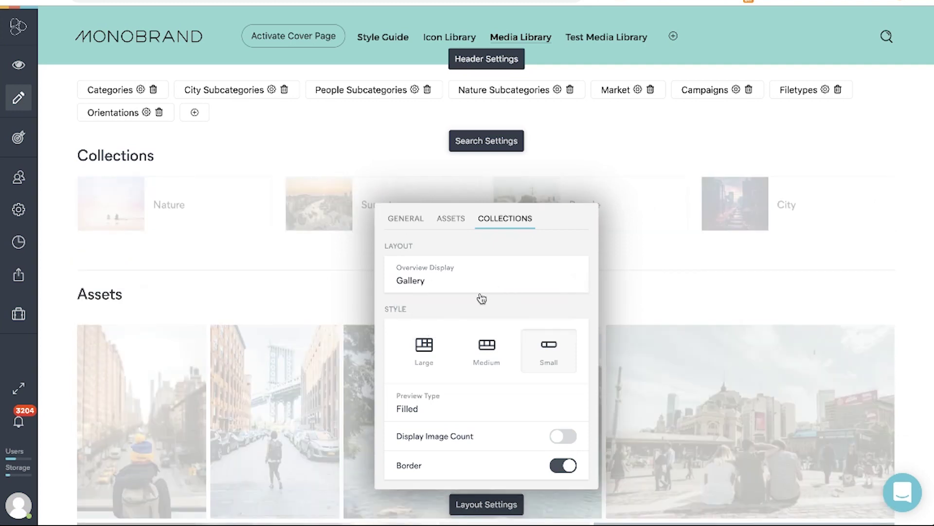
# Step: Give the collections the Large style with the Tiled preview type
pyautogui.click(425, 346)
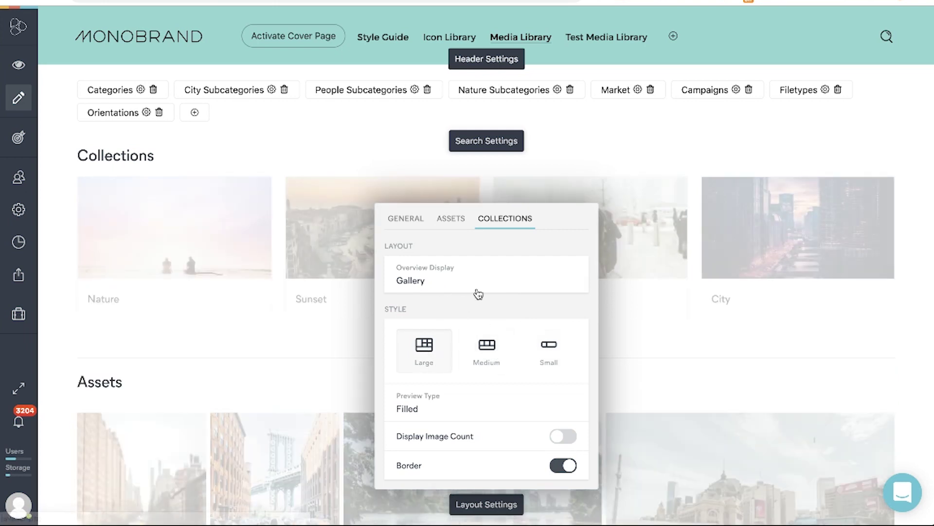
pyautogui.click(410, 411)
pyautogui.click(407, 432)
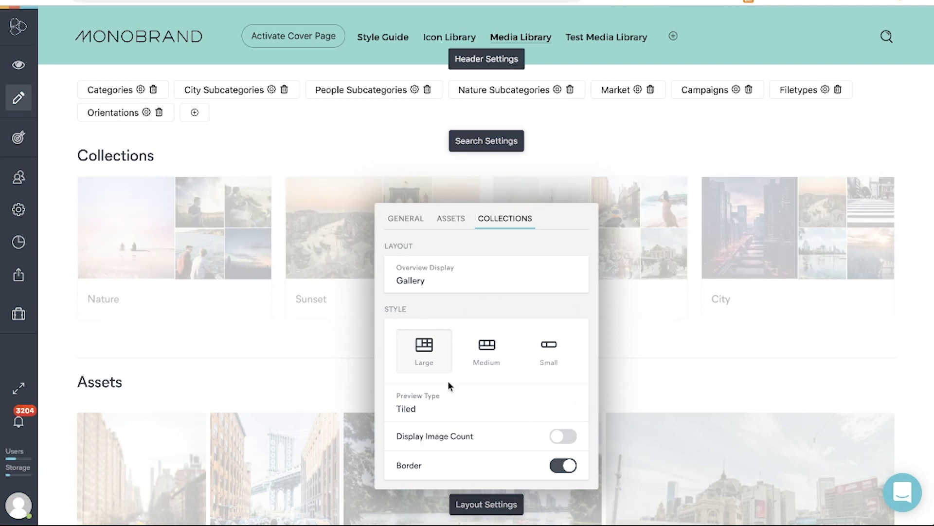
# Step: Enable the image count display on the collections and turn off their border
pyautogui.scroll(-1, 447, 381)
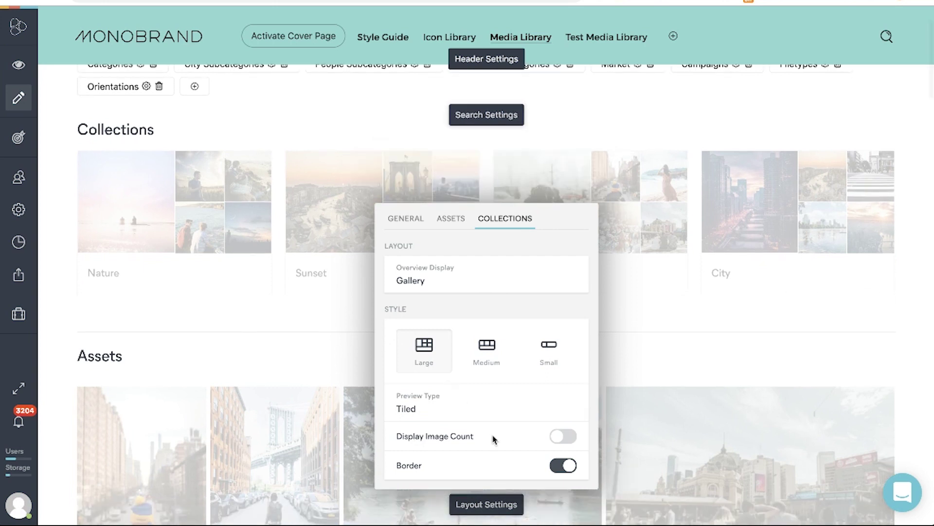
pyautogui.click(559, 437)
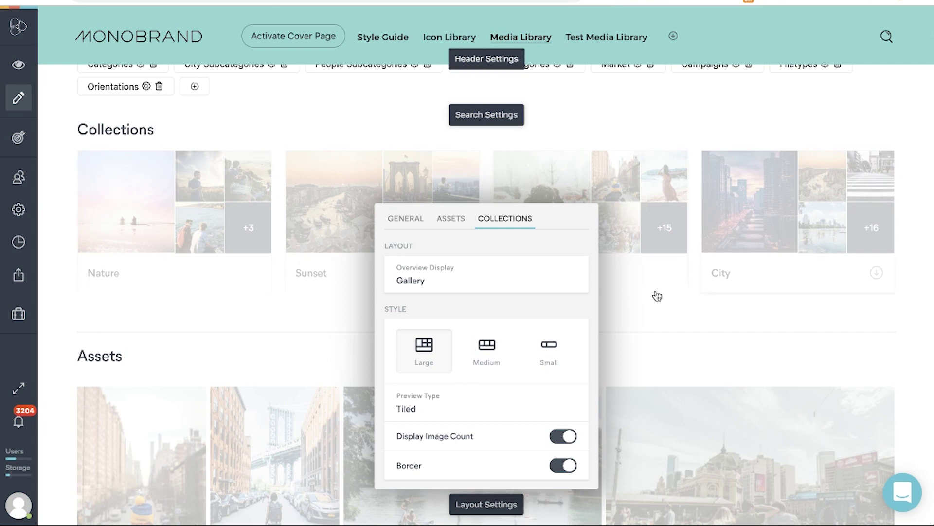
pyautogui.click(561, 465)
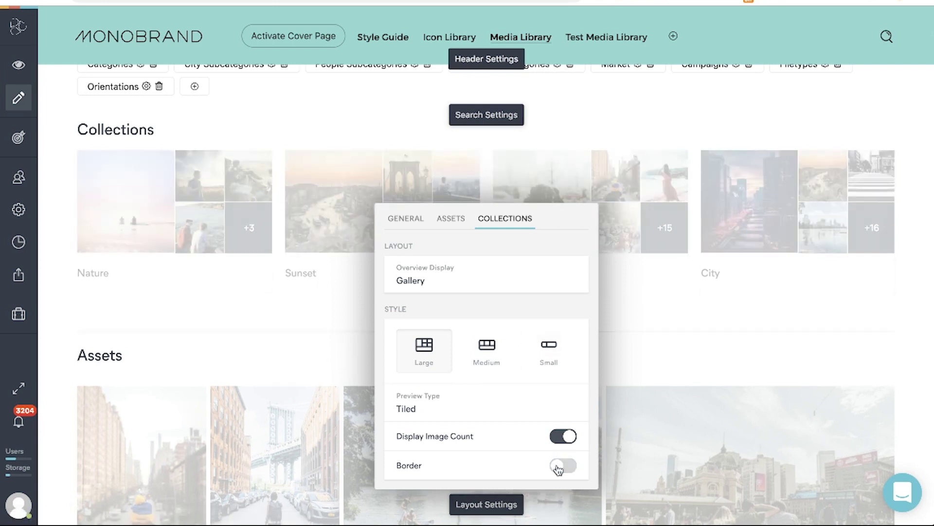
# Step: Close the layout settings, switch the page to view mode and look over the collections and assets
pyautogui.click(698, 351)
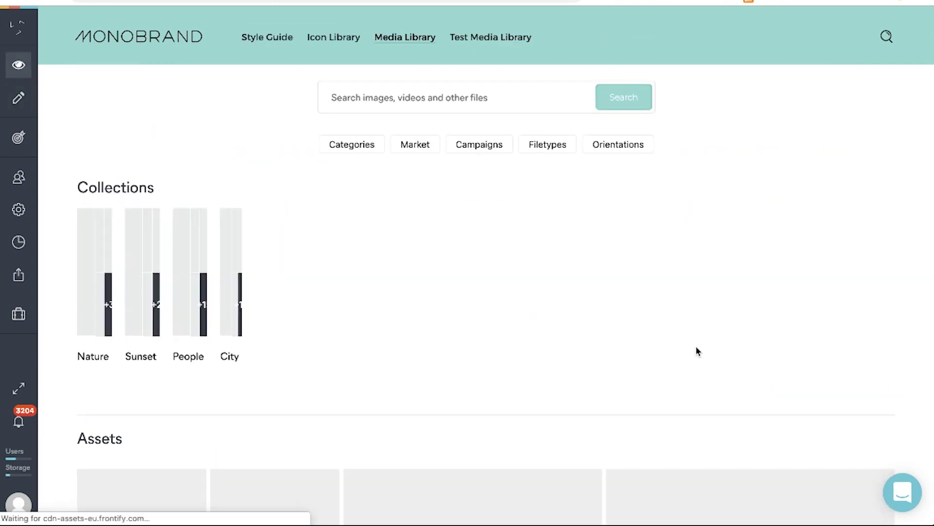
pyautogui.scroll(-2, 329, 367)
pyautogui.scroll(2, 330, 367)
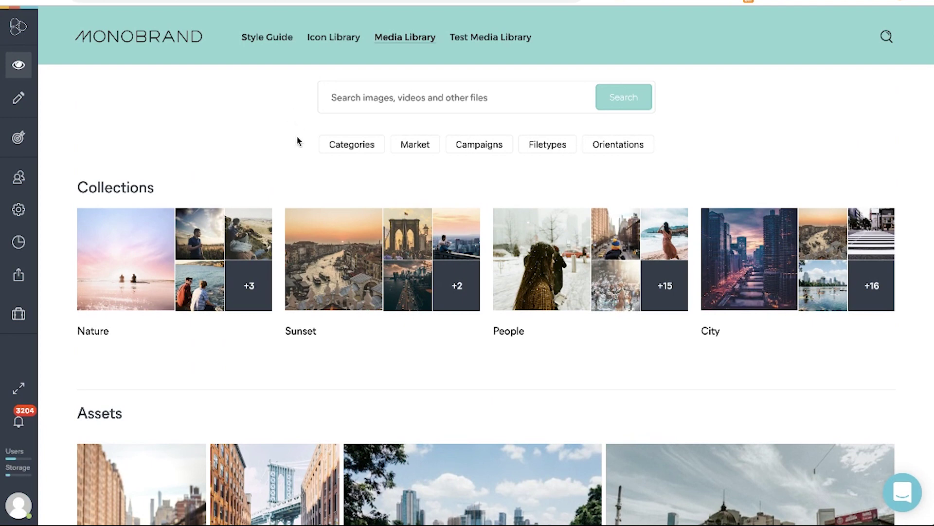
pyautogui.scroll(-10, 298, 141)
pyautogui.scroll(10, 298, 141)
# Step: Filter the assets by the People category and the Group subcategory and review the matching images
pyautogui.click(336, 148)
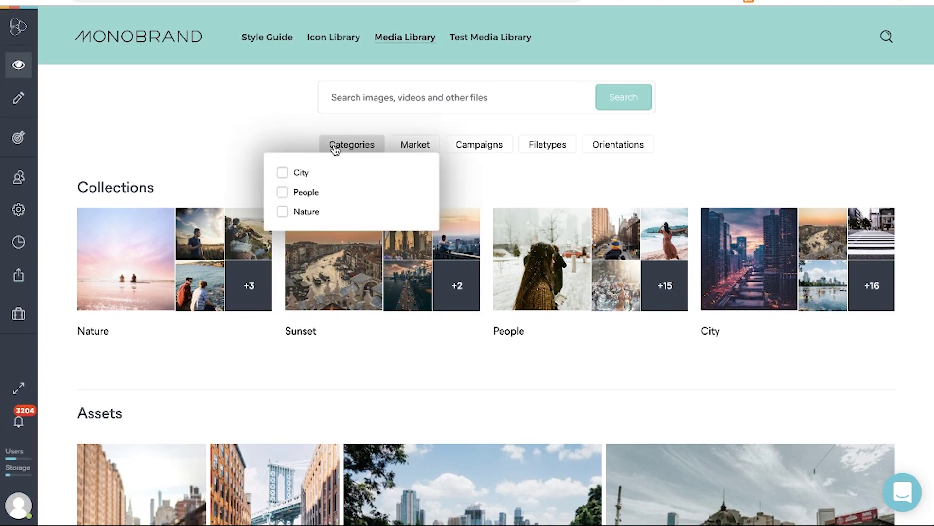
pyautogui.click(284, 195)
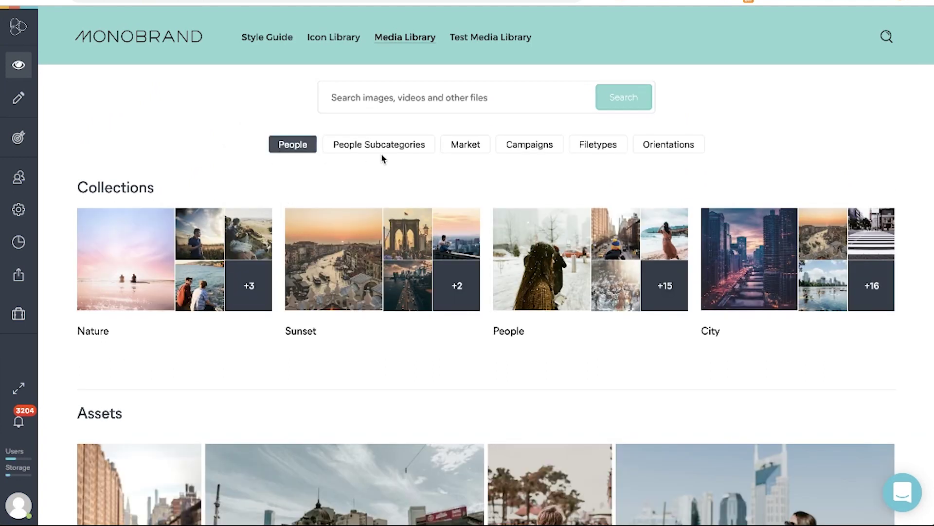
pyautogui.click(369, 145)
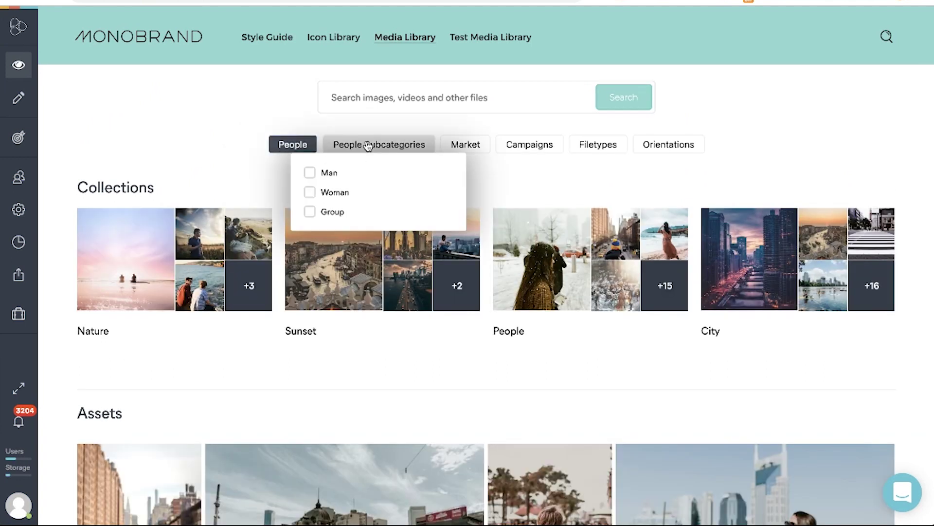
pyautogui.click(309, 212)
pyautogui.scroll(-7, 236, 169)
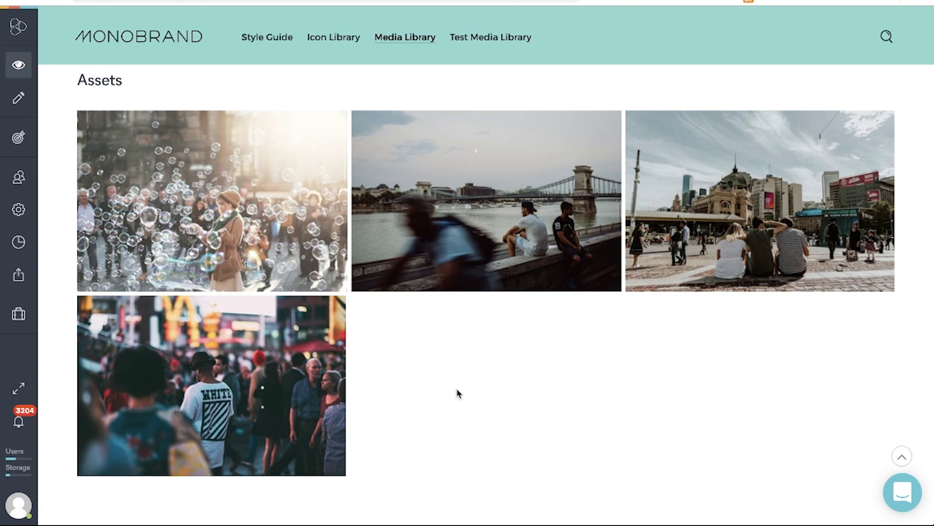
pyautogui.scroll(7, 458, 393)
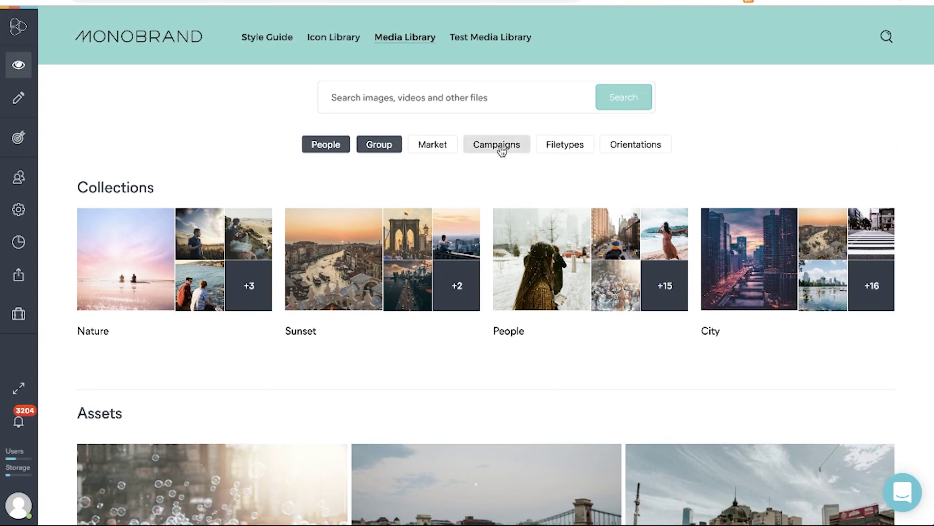
# Step: Narrow the filtered assets to the Europe market and view the matching images
pyautogui.click(445, 150)
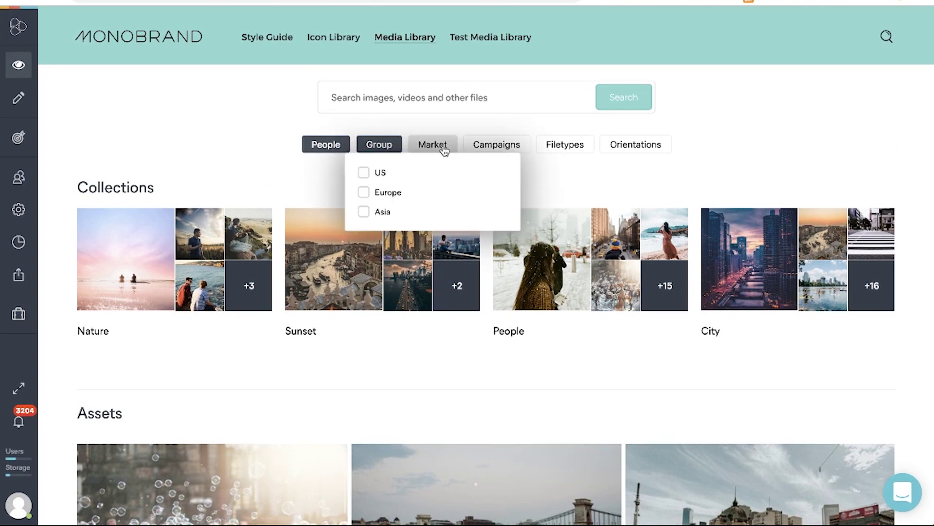
pyautogui.click(375, 191)
pyautogui.scroll(-4, 397, 189)
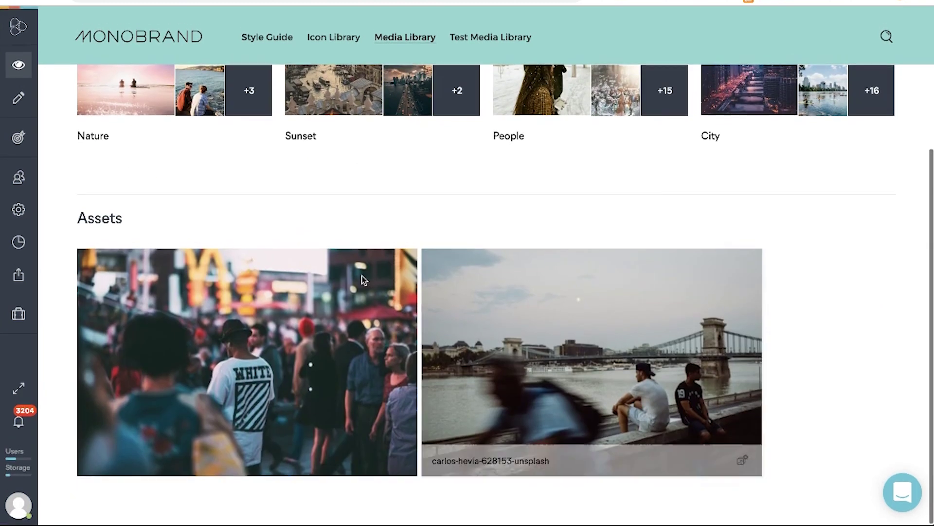
pyautogui.scroll(4, 328, 360)
# Step: Clear the Europe, Group and People filters from the library search
pyautogui.click(429, 147)
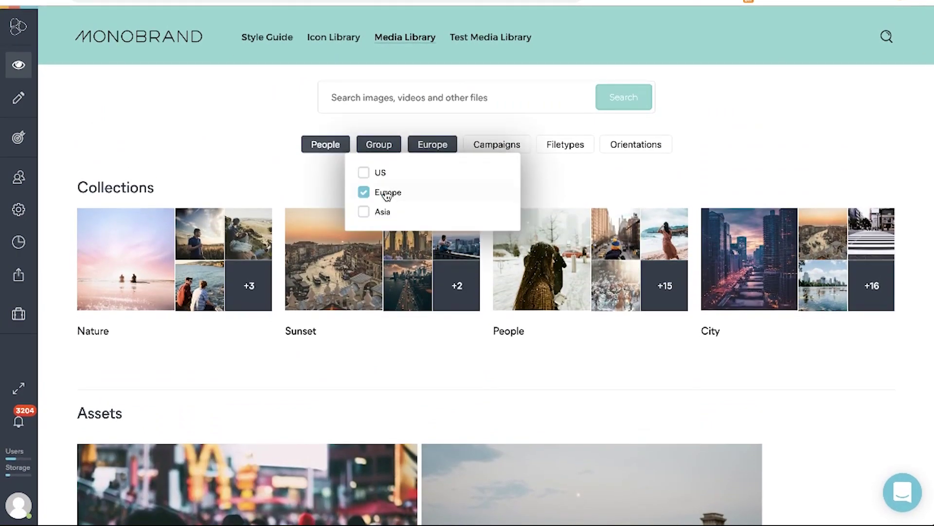
pyautogui.click(370, 192)
pyautogui.click(377, 154)
pyautogui.click(346, 205)
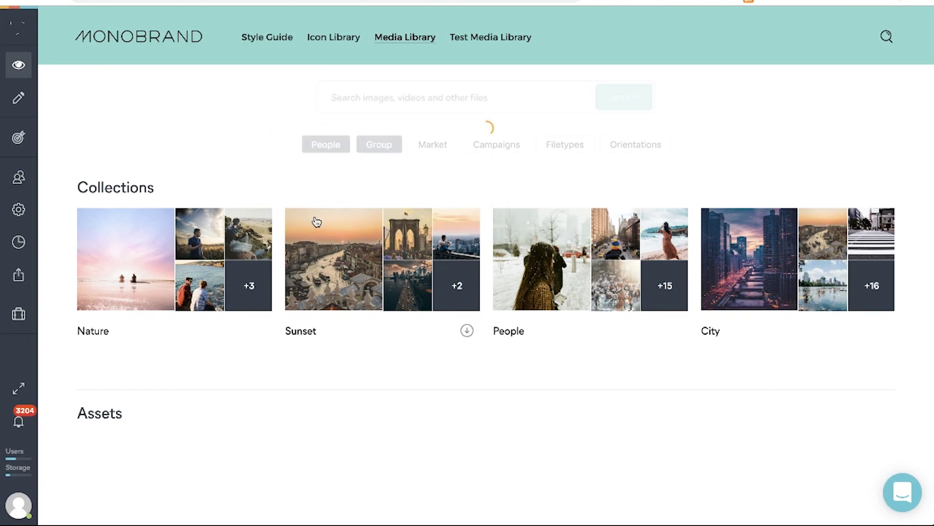
pyautogui.click(298, 146)
pyautogui.click(243, 192)
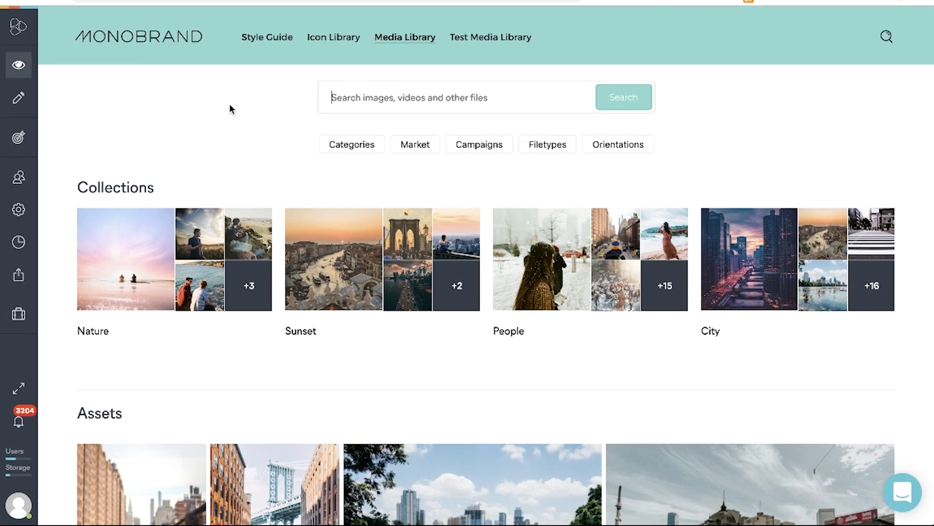
# Step: Search the media library for "people" and look through the resulting collection and images
pyautogui.write('people')
pyautogui.press('Return')
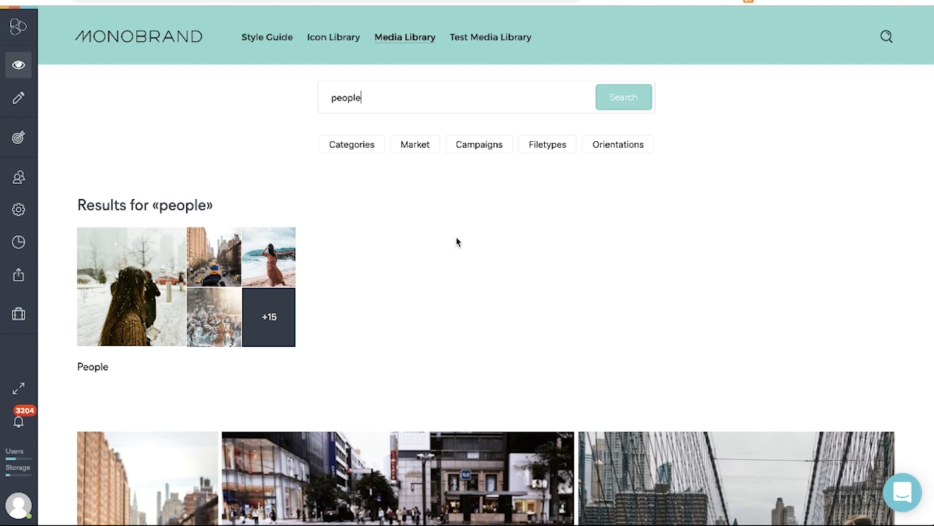
pyautogui.scroll(-15, 457, 242)
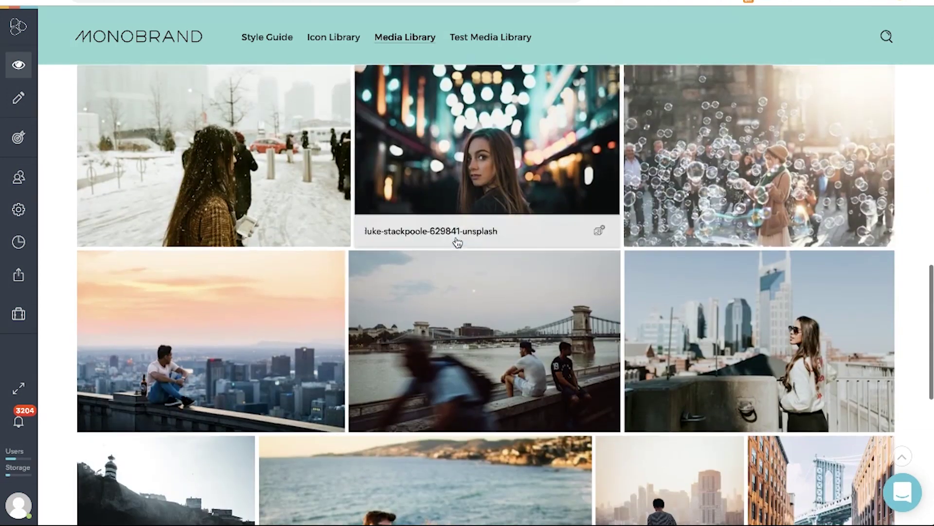
pyautogui.scroll(-6, 457, 242)
pyautogui.scroll(7, 457, 242)
pyautogui.scroll(15, 457, 242)
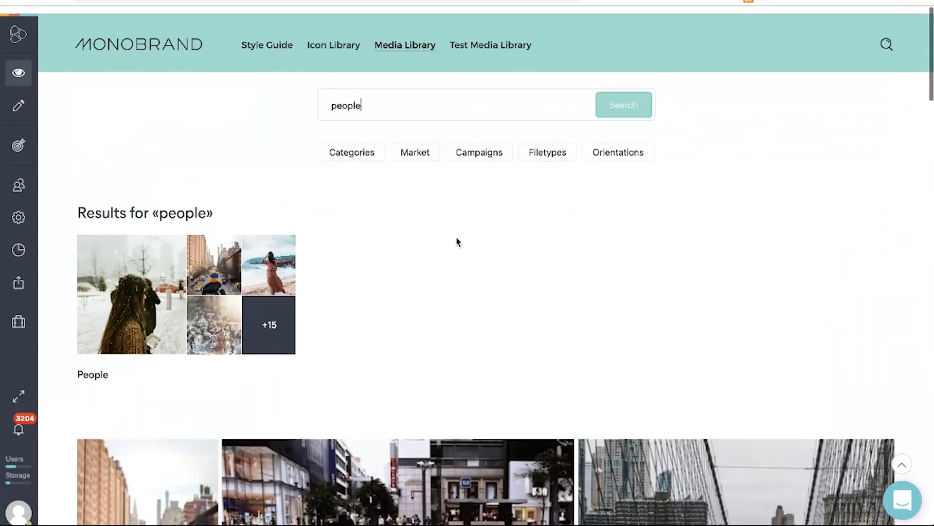
# Step: Clear the search term and look over the full library page again
pyautogui.hotkey('ctrl', 'a')
pyautogui.press('BackSpace')
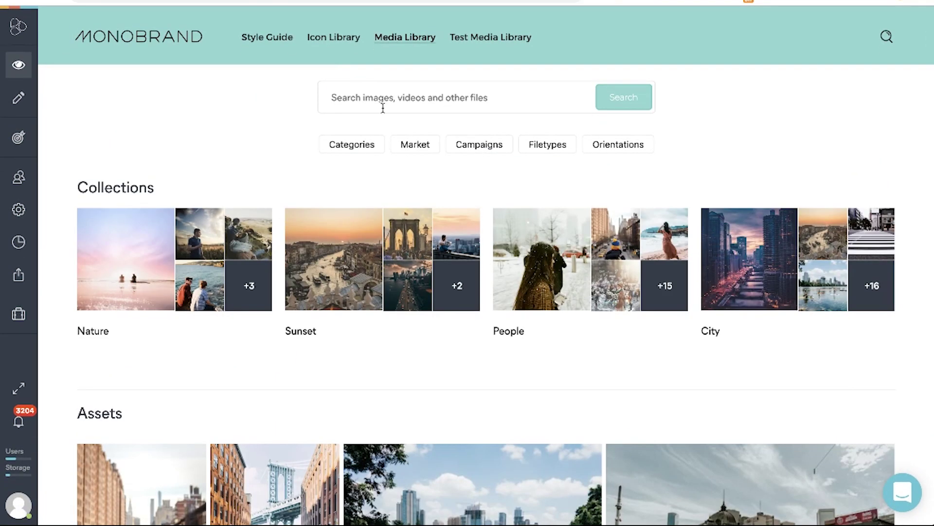
pyautogui.scroll(-5, 255, 146)
pyautogui.scroll(5, 255, 146)
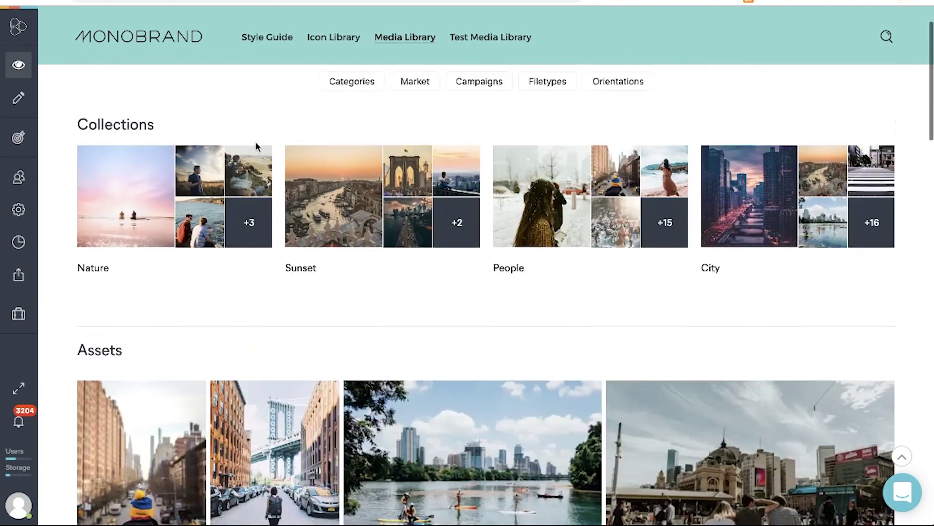
# Step: Filter the media library by the People category and the Group subcategory
pyautogui.click(343, 147)
pyautogui.click(289, 191)
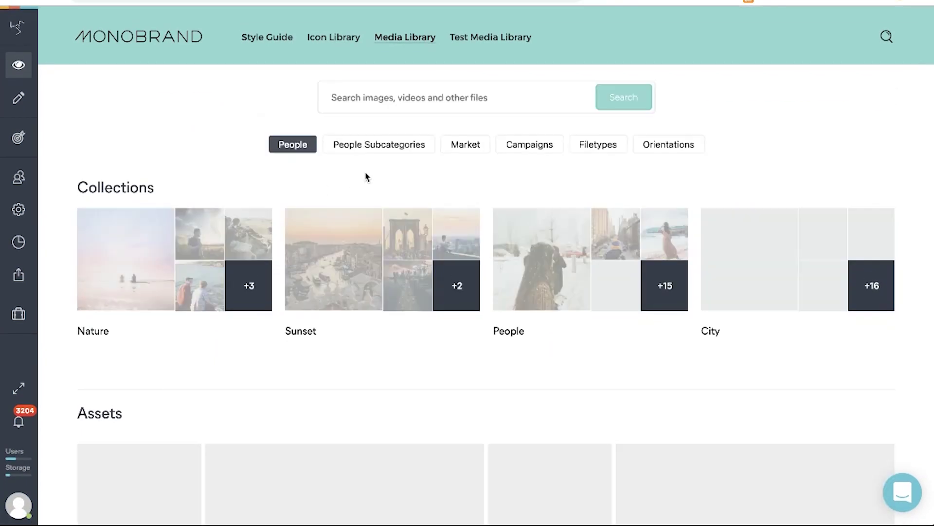
pyautogui.click(366, 146)
pyautogui.click(317, 209)
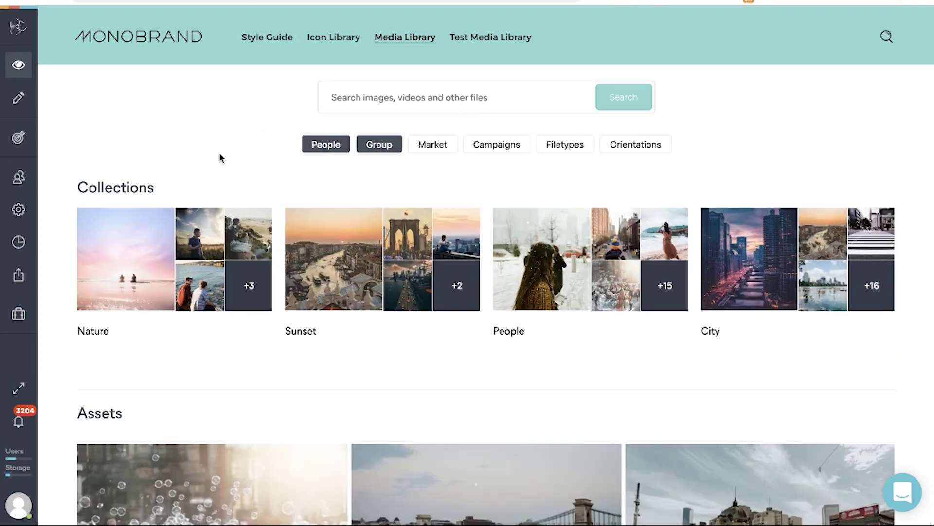
# Step: Open the soap-bubble image from the filtered assets and examine its basic details, metadata and related assets
pyautogui.scroll(-5, 220, 157)
pyautogui.scroll(-1, 221, 158)
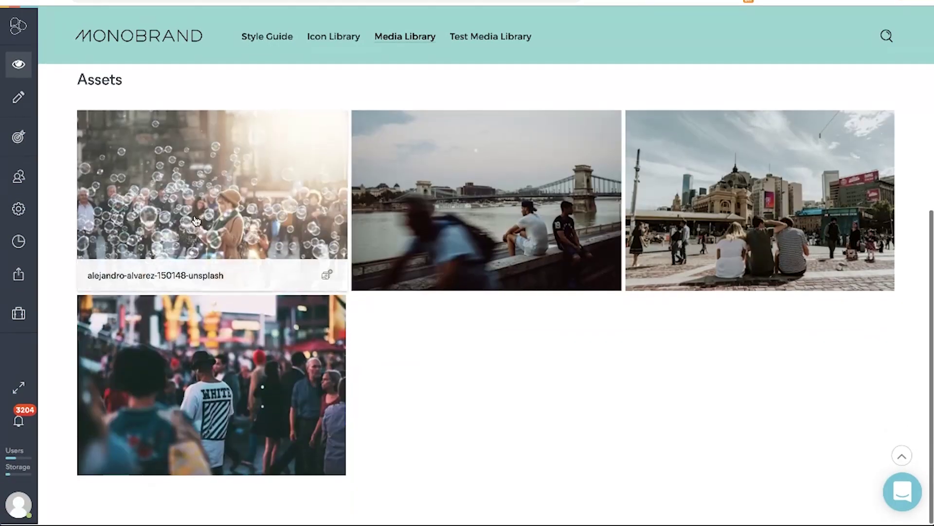
pyautogui.click(272, 207)
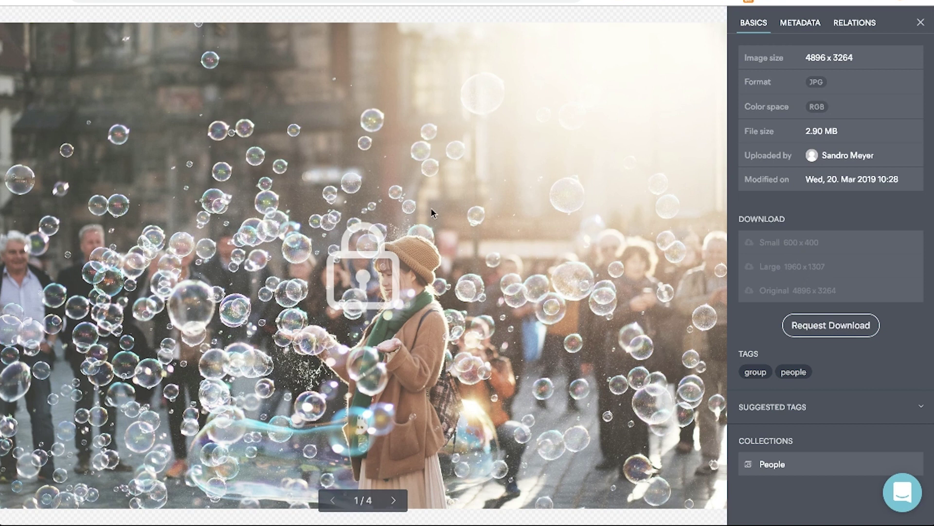
pyautogui.click(794, 23)
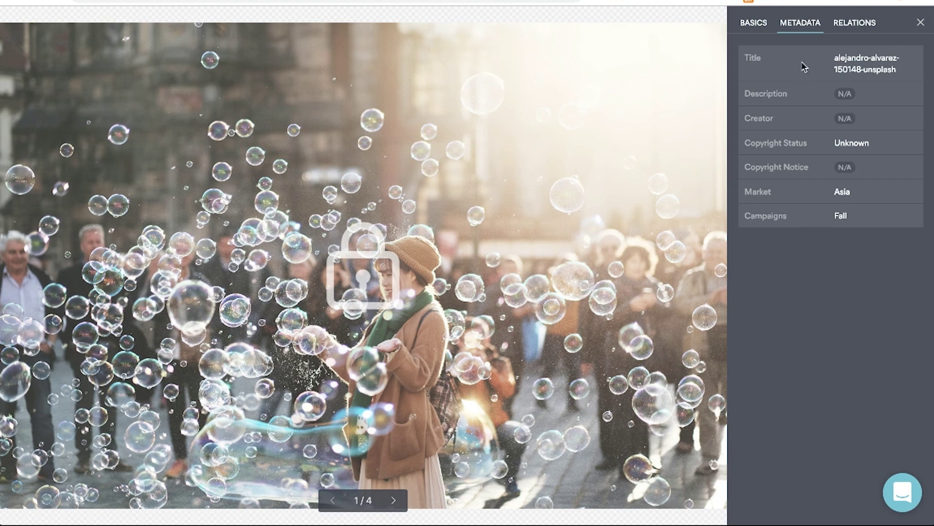
pyautogui.click(854, 28)
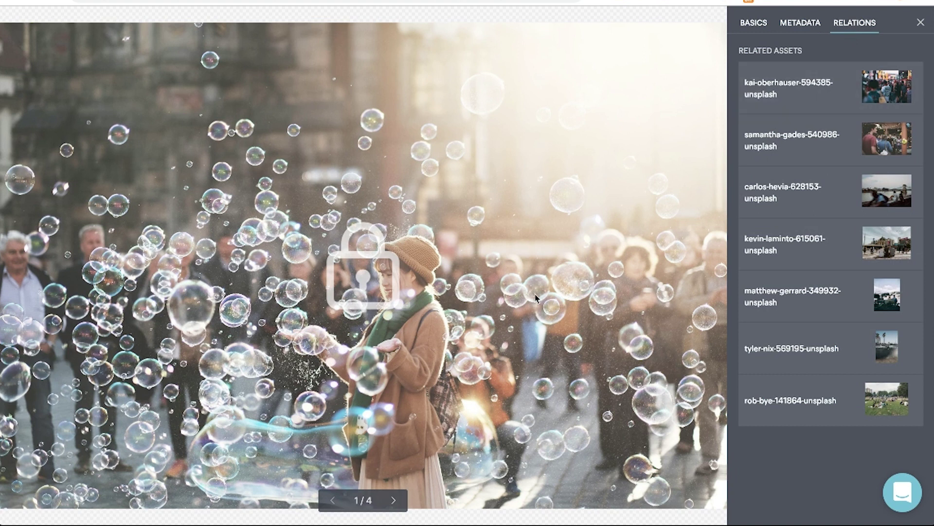
# Step: Advance to the riverside bridge image and examine its basic details and the dimensions of its download sizes
pyautogui.click(393, 501)
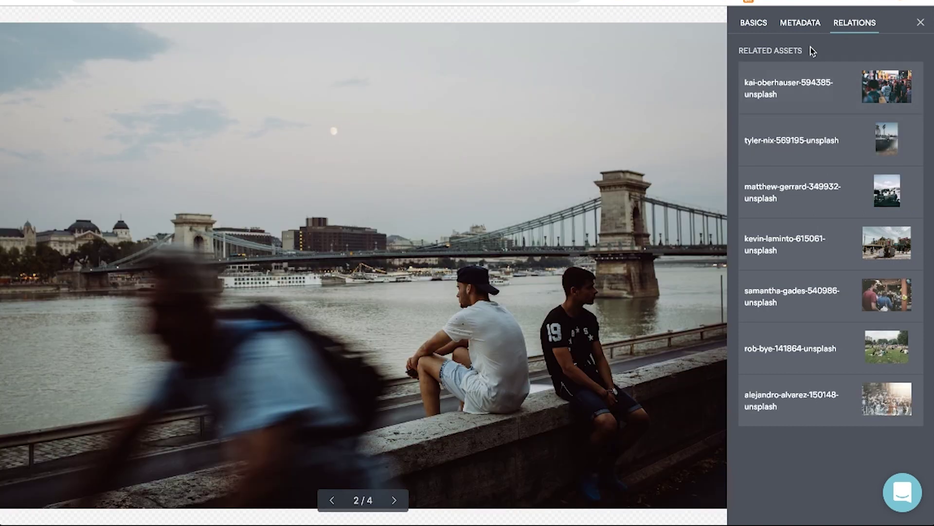
pyautogui.click(758, 29)
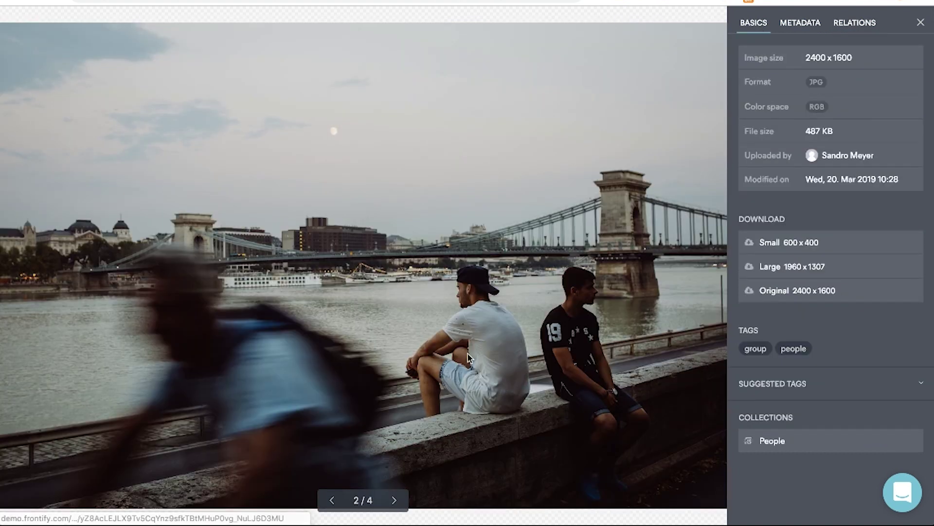
pyautogui.moveTo(793, 265)
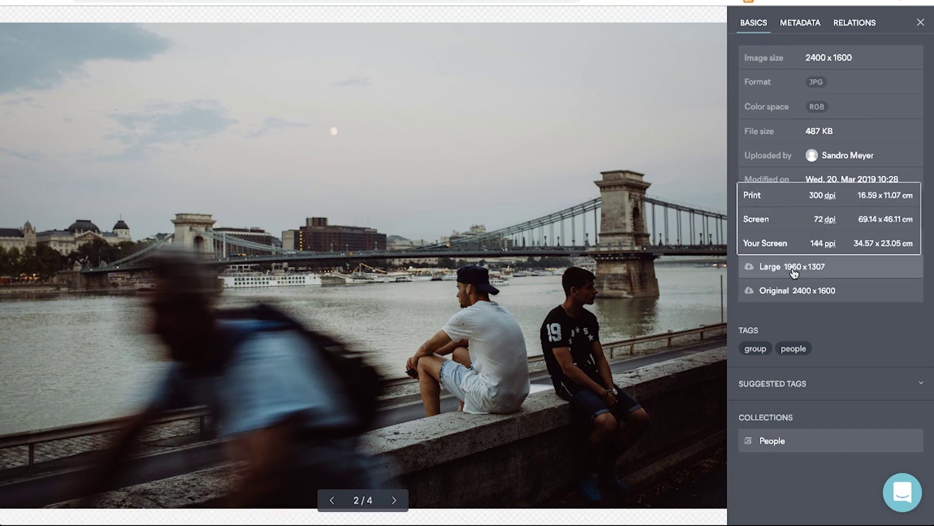
# Step: Request a download of the riverside bridge image to read its copyright notice, and cancel the download
pyautogui.moveTo(759, 272)
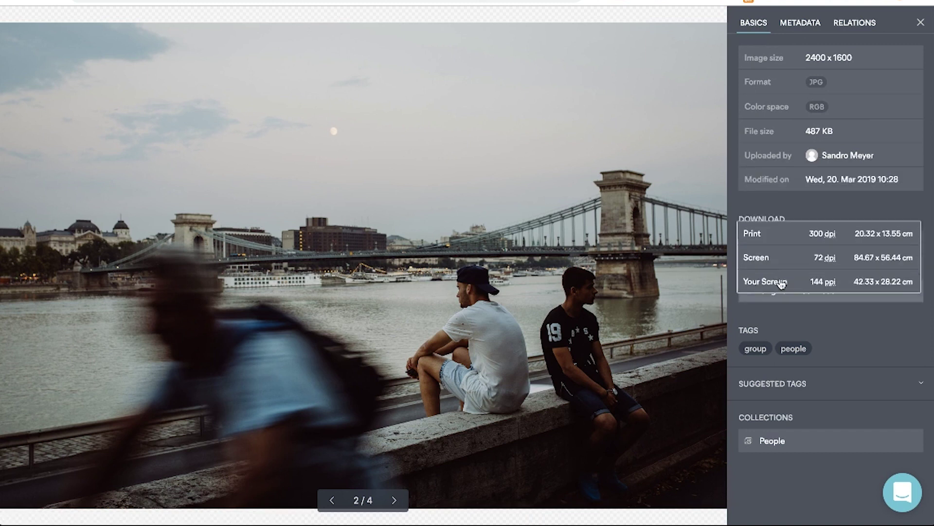
pyautogui.click(785, 269)
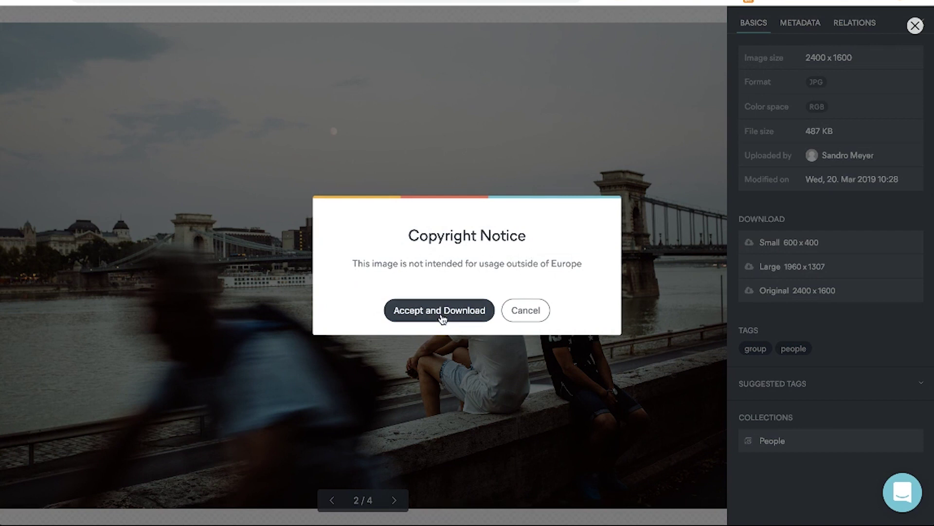
pyautogui.click(534, 313)
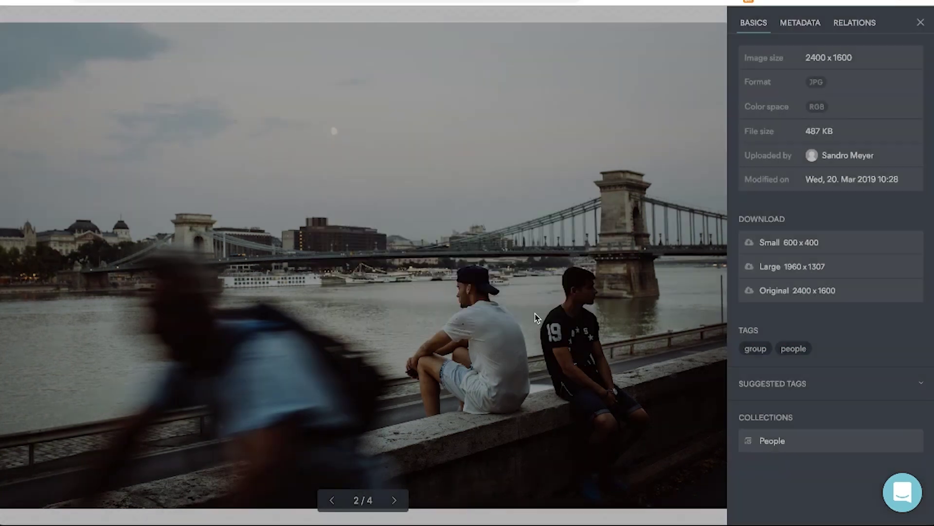
# Step: Download the Small 600 x 401 version of the image with three people sitting on the city square
pyautogui.click(394, 501)
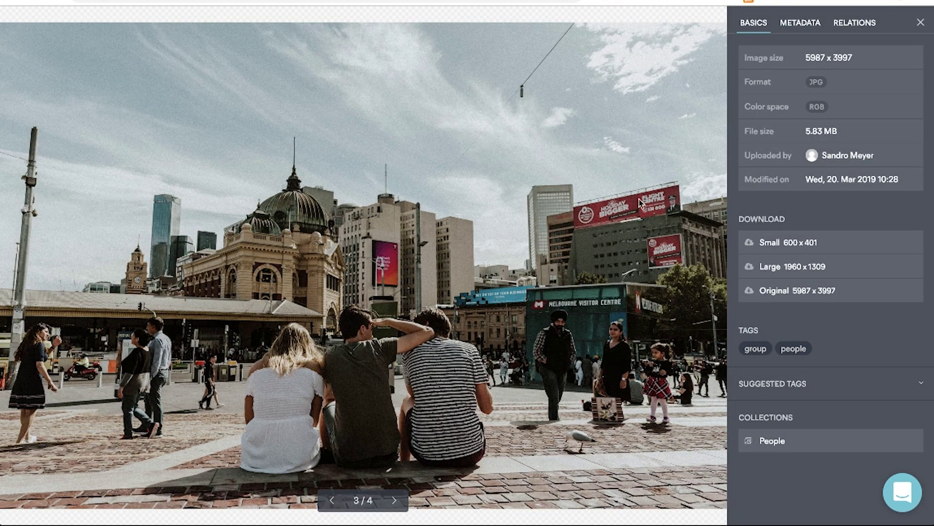
pyautogui.moveTo(803, 250)
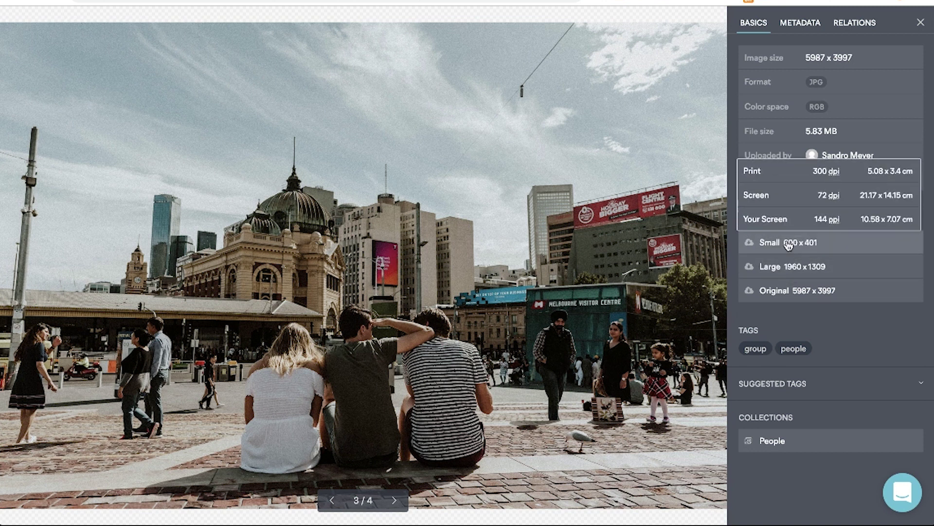
pyautogui.click(789, 246)
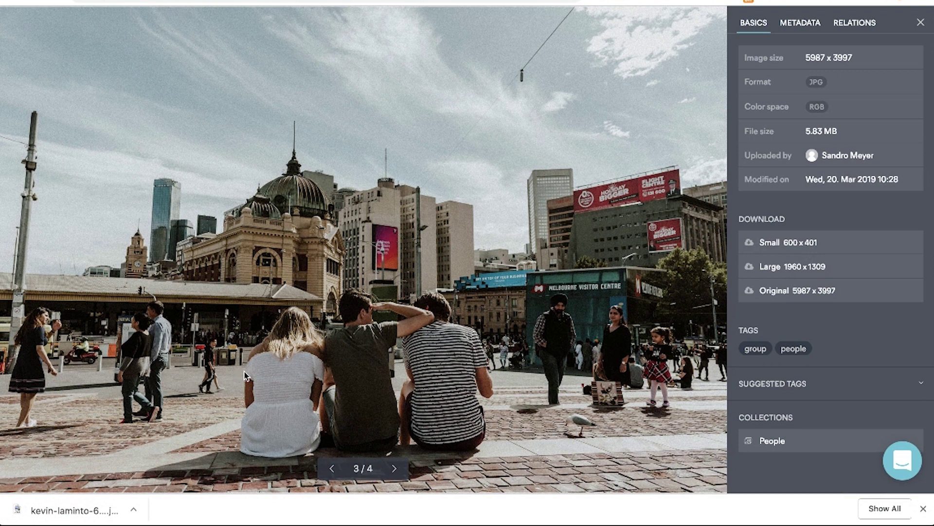
pyautogui.click(923, 508)
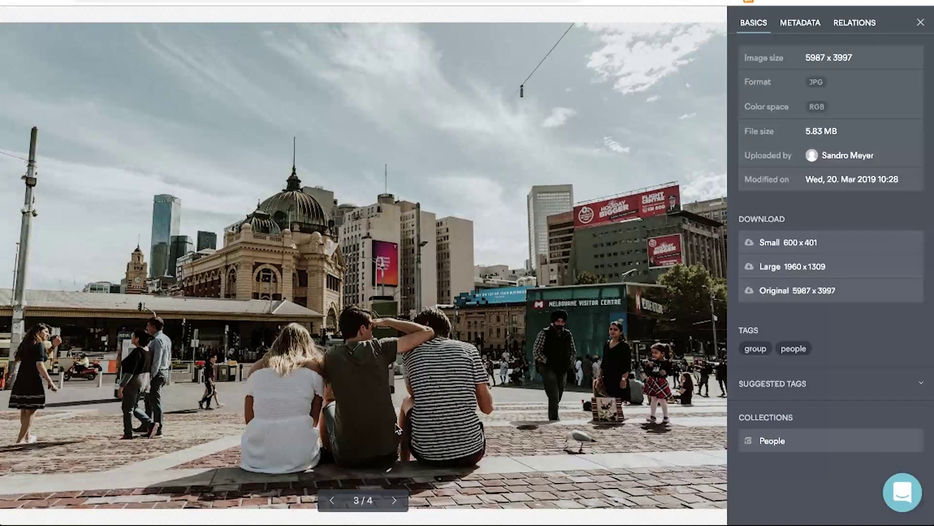
# Step: Examine the metadata and expiry date of the night crowd image, and return to the filtered assets
pyautogui.click(395, 500)
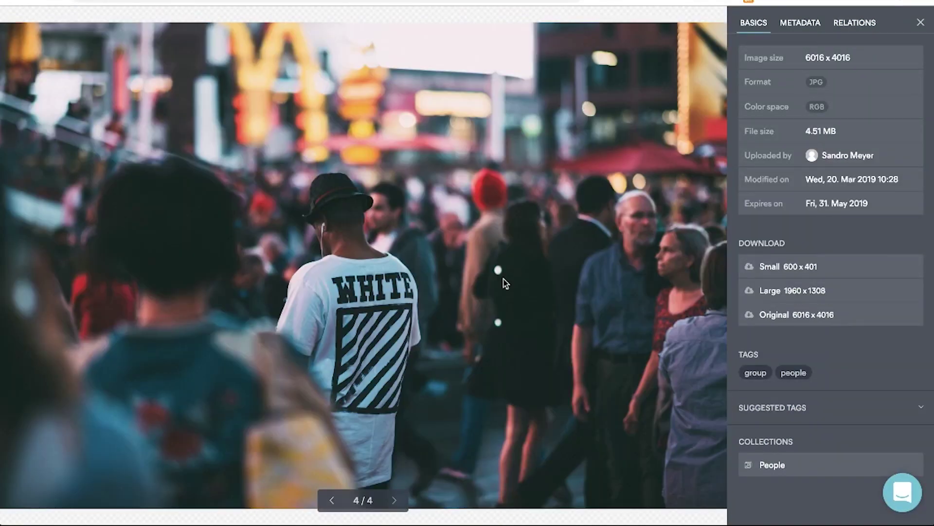
pyautogui.click(801, 31)
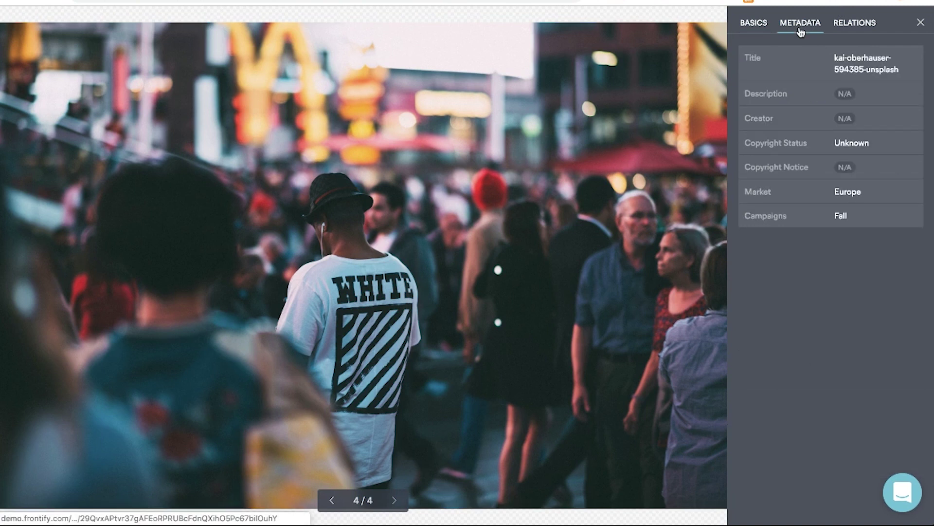
pyautogui.click(749, 24)
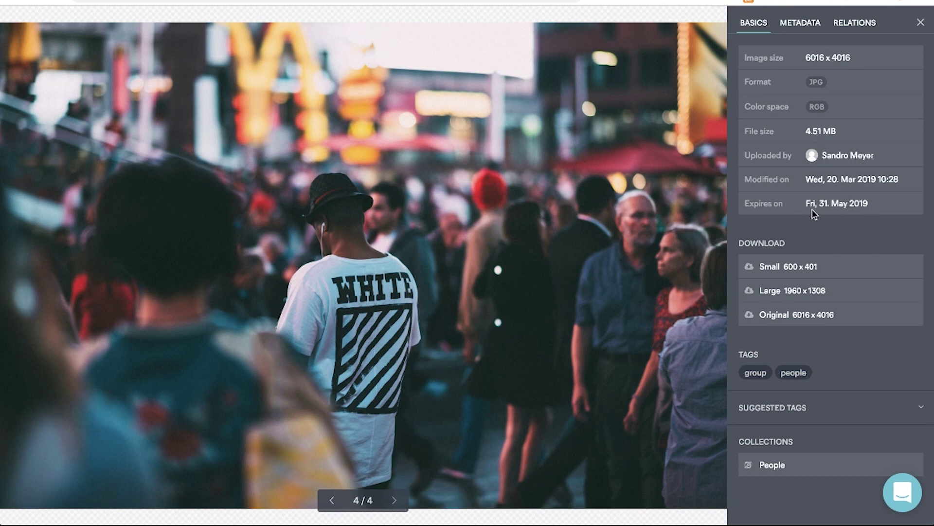
pyautogui.click(921, 22)
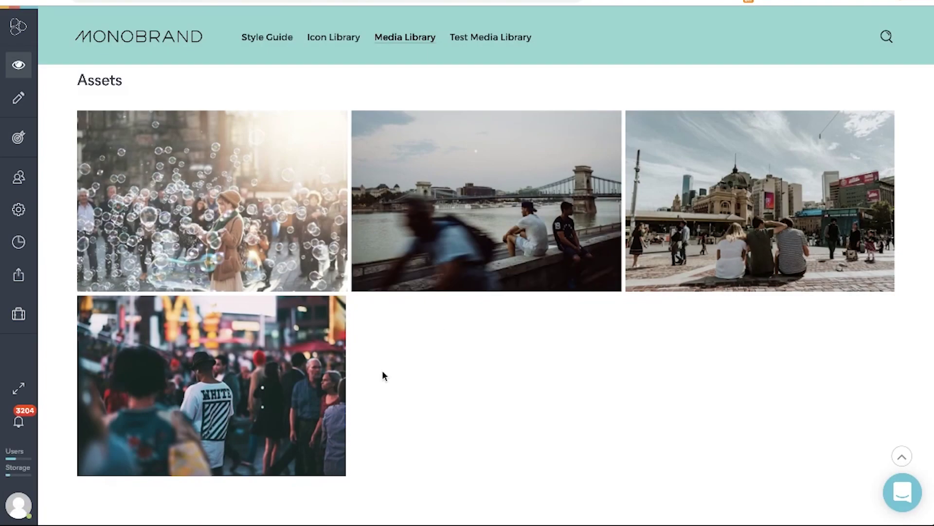